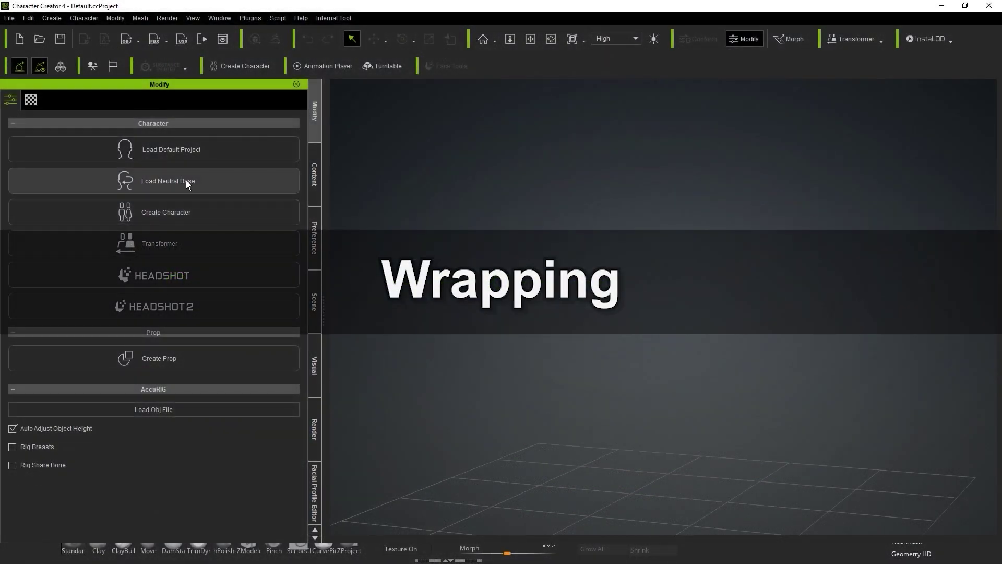
Load the neutral base character and send it to ZBrush with GoZ
{"action": "left_click", "coordinate": [186, 180]}
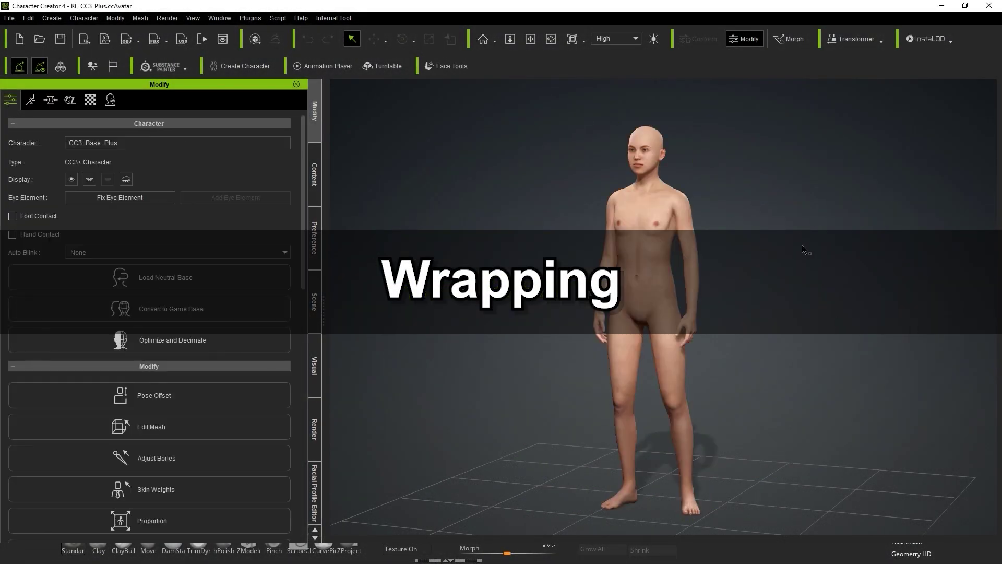
{"action": "right_click_drag", "start_coordinate": [778, 249], "coordinate": [834, 235]}
{"action": "scroll", "coordinate": [803, 273], "scroll_direction": "up", "scroll_amount": 1}
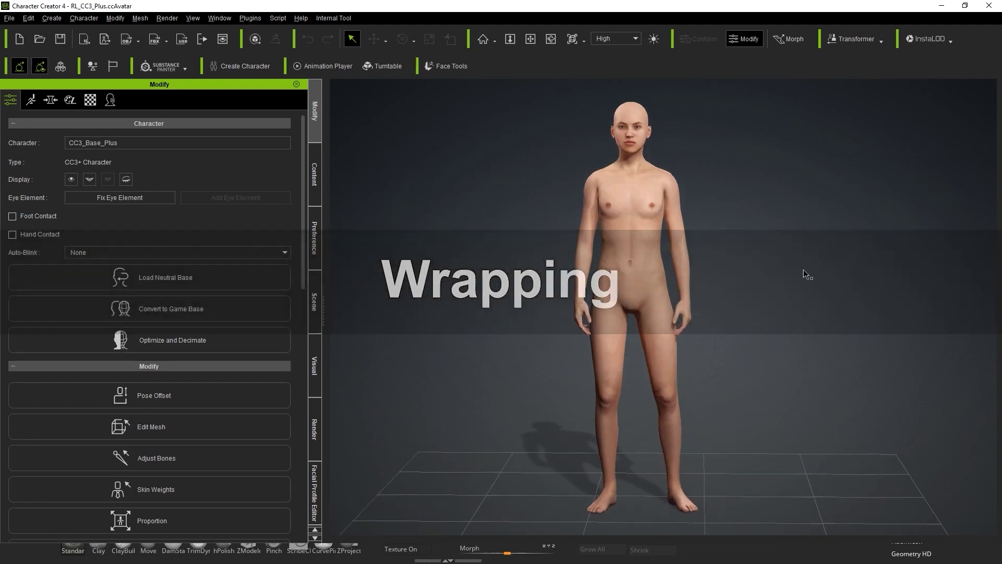
{"action": "left_click", "coordinate": [277, 40]}
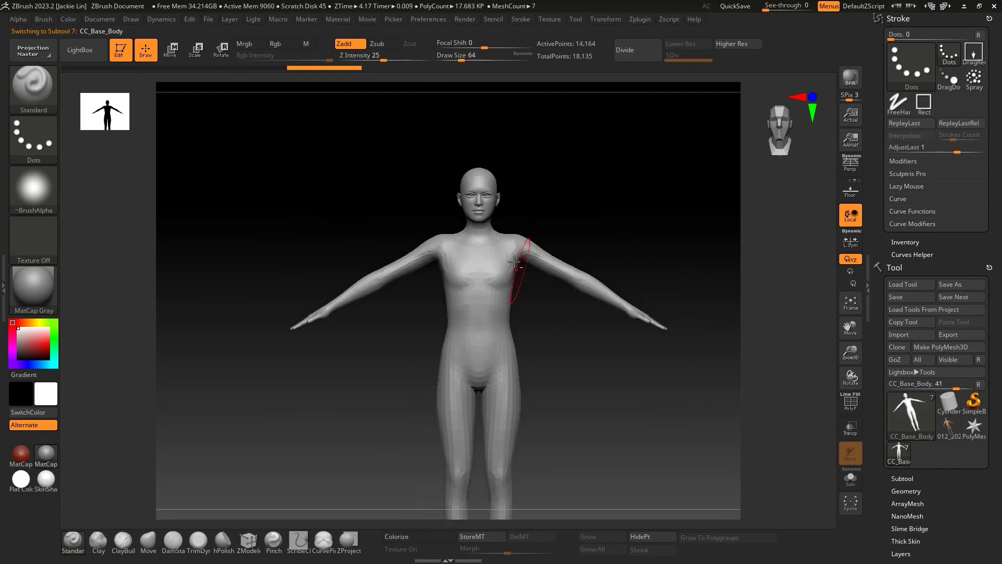
Append the full-body scan to the base character's subtools and compare both bodies against the floor grid
{"action": "left_click", "coordinate": [903, 362]}
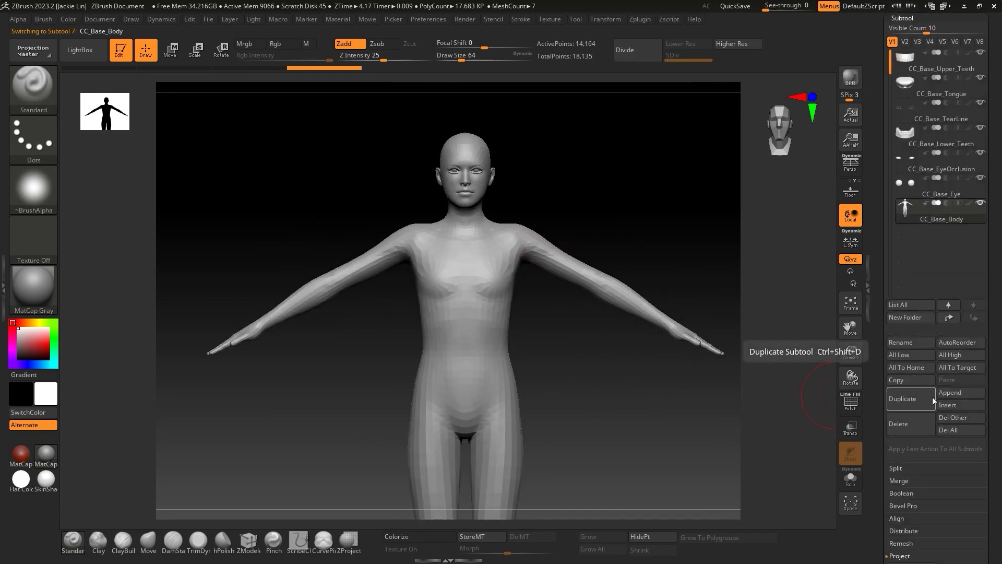
{"action": "left_click", "coordinate": [960, 392]}
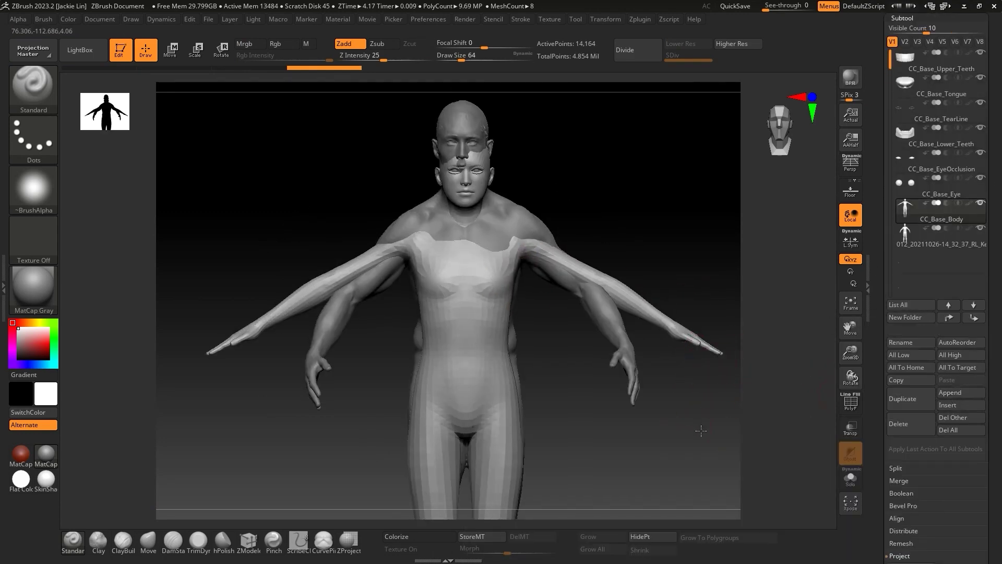
{"action": "left_click_drag", "start_coordinate": [700, 432], "coordinate": [756, 372], "text": "alt"}
{"action": "key", "text": "shift+f"}
{"action": "left_click", "coordinate": [850, 191]}
{"action": "left_click_drag", "start_coordinate": [627, 368], "coordinate": [837, 438]}
{"action": "key", "text": "shift+f"}
Align the scan and the base body with the Move gizmo so that they stand in the same place
{"action": "left_click", "coordinate": [498, 407], "text": "alt"}
{"action": "key", "text": "w"}
{"action": "left_click_drag", "start_coordinate": [617, 371], "coordinate": [766, 345], "text": "alt"}
{"action": "left_click_drag", "start_coordinate": [511, 287], "coordinate": [512, 218], "text": "alt"}
{"action": "left_click_drag", "start_coordinate": [657, 231], "coordinate": [656, 277], "text": "alt"}
{"action": "left_click_drag", "start_coordinate": [473, 183], "coordinate": [473, 290]}
{"action": "left_click_drag", "start_coordinate": [536, 352], "coordinate": [607, 353]}
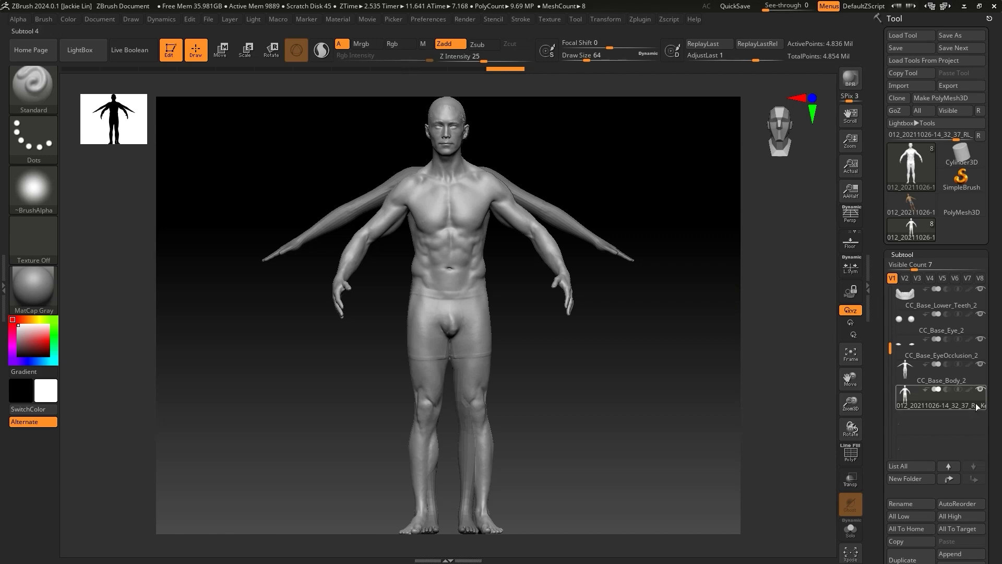
Export the full-body scan subtool as kevin_full_body_raw in OBJ format to the Tutorial folder
{"action": "left_click", "coordinate": [955, 86]}
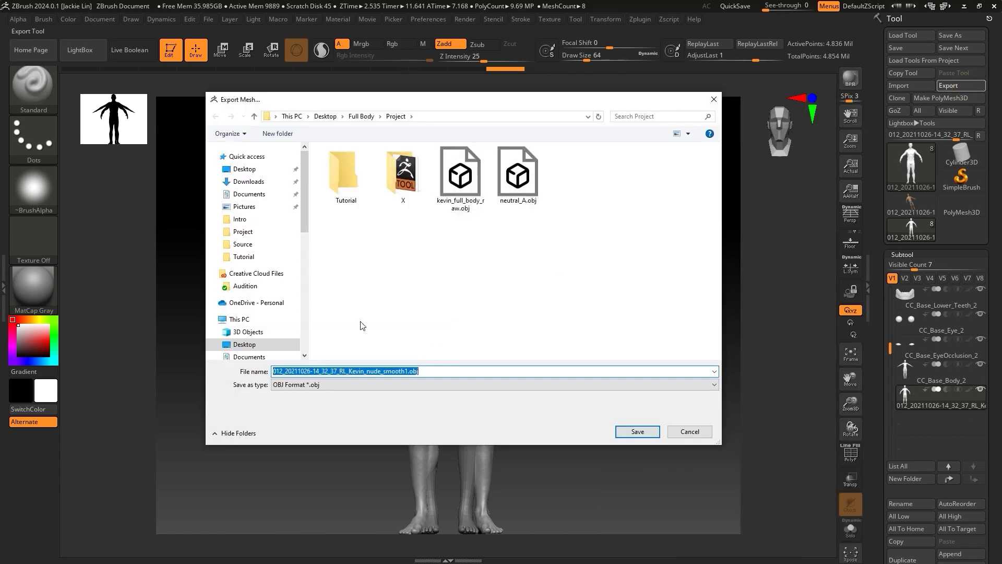
{"action": "left_click", "coordinate": [445, 371]}
{"action": "key", "text": "ctrl+a"}
{"action": "type", "text": "ke"}
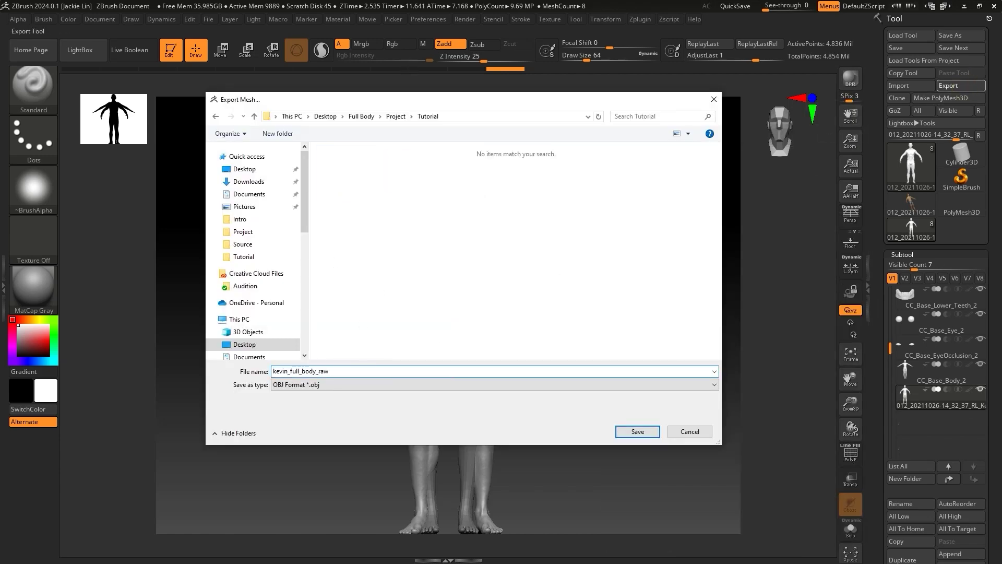
{"action": "left_click", "coordinate": [627, 432]}
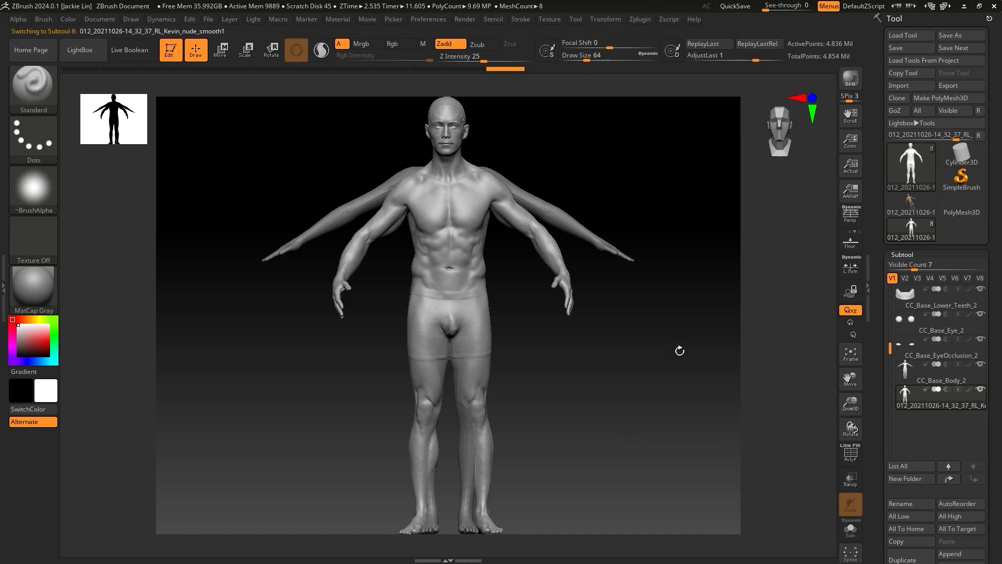
Export the CC_Base_Body_2 subtool as neutral_A in OBJ format to the Tutorial folder
{"action": "left_click", "coordinate": [934, 372]}
{"action": "left_click", "coordinate": [961, 85]}
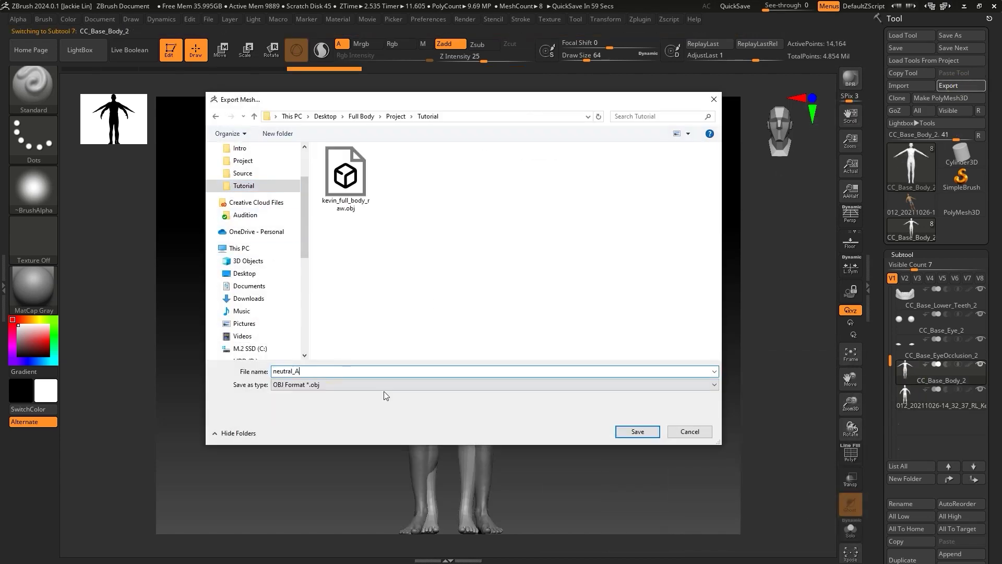
{"action": "left_click", "coordinate": [623, 434]}
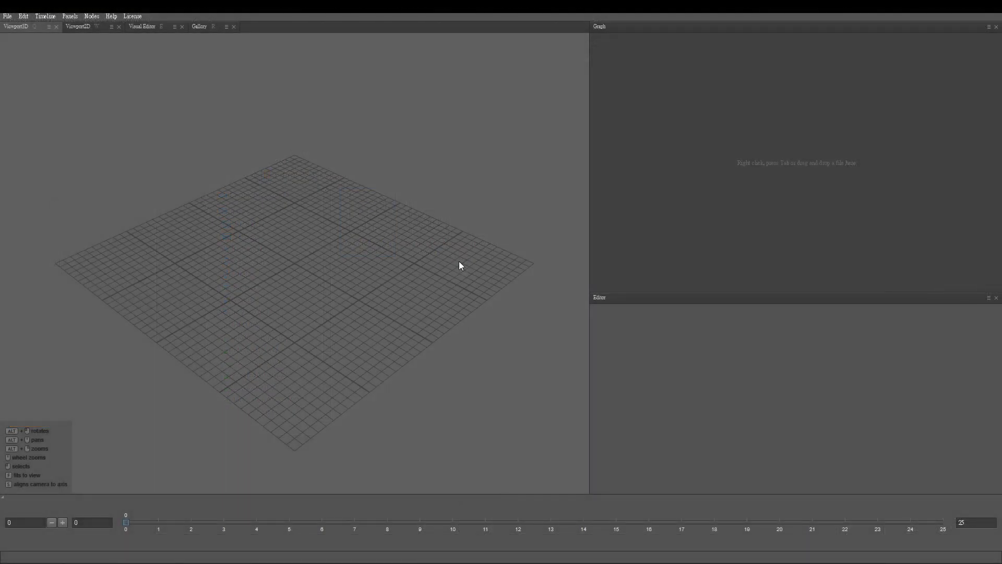
Switch to Wrap and load neutral_A.obj and kevin_full_body_raw.obj as two geometry nodes placed side by side in the graph
{"action": "key", "text": "alt+Tab"}
{"action": "left_click_drag", "start_coordinate": [418, 330], "coordinate": [728, 184]}
{"action": "left_click_drag", "start_coordinate": [296, 324], "coordinate": [828, 172]}
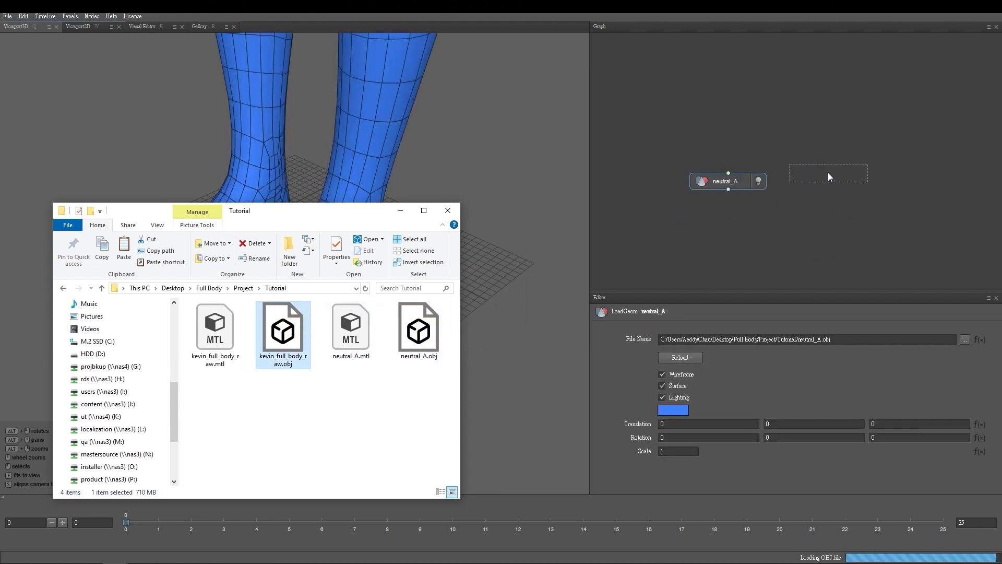
{"action": "left_click", "coordinate": [400, 211]}
{"action": "left_click_drag", "start_coordinate": [808, 170], "coordinate": [820, 119]}
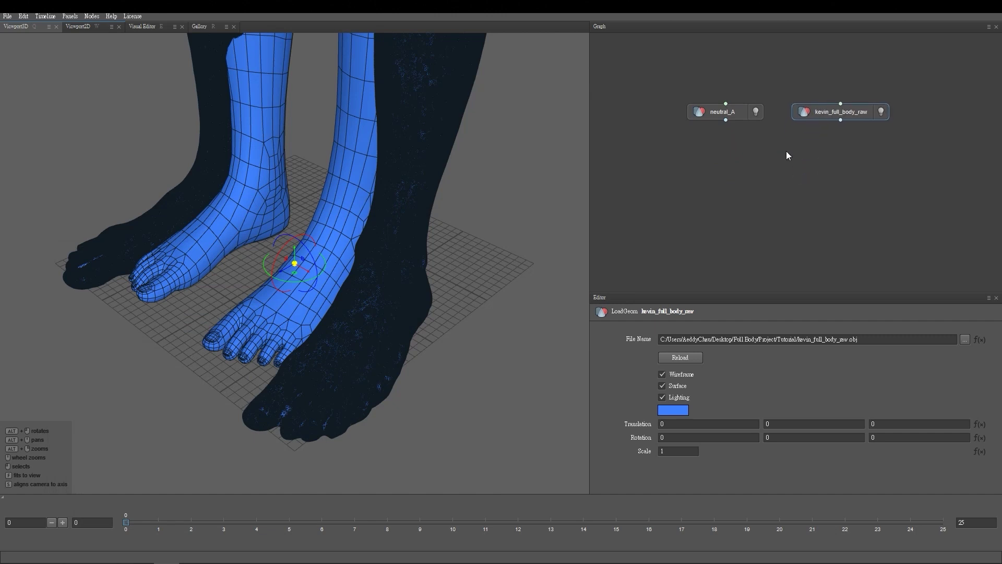
Turn off the wireframe display of the kevin_full_body_raw geometry
{"action": "left_click", "coordinate": [662, 374]}
{"action": "right_click_drag", "start_coordinate": [394, 166], "coordinate": [304, 218], "text": "alt"}
{"action": "key", "text": "f"}
{"action": "key", "text": "s"}
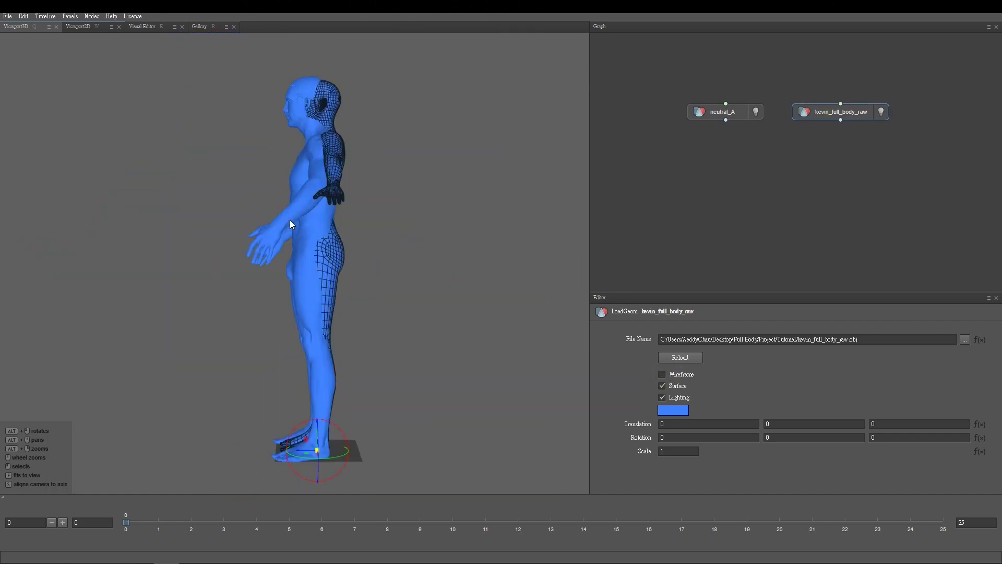
{"action": "left_click_drag", "start_coordinate": [261, 220], "coordinate": [362, 233], "text": "alt"}
{"action": "key", "text": "s"}
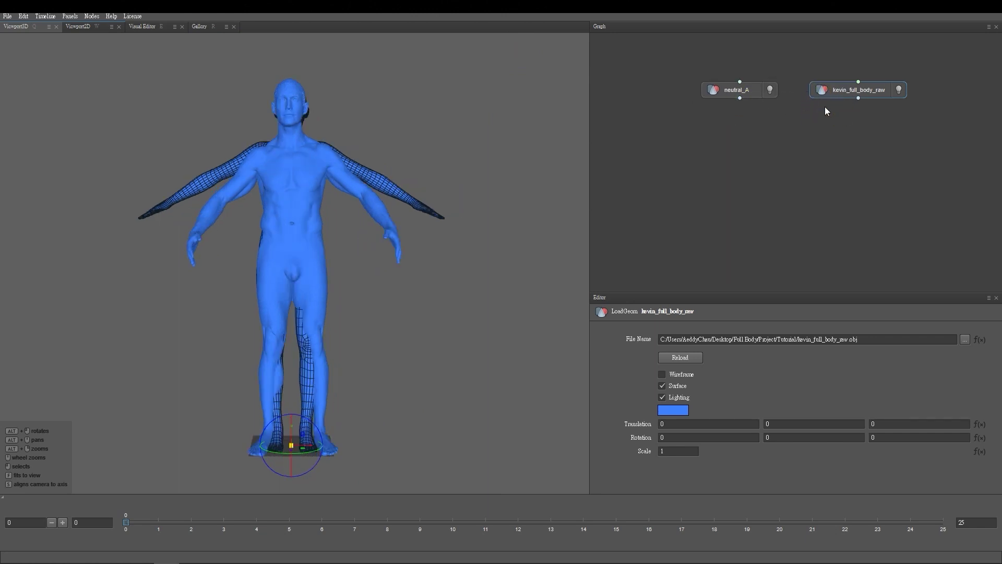
Add a SelectPolygons node below neutral_A and feed it with the neutral_A geometry
{"action": "right_click", "coordinate": [674, 133]}
{"action": "type", "text": "select"}
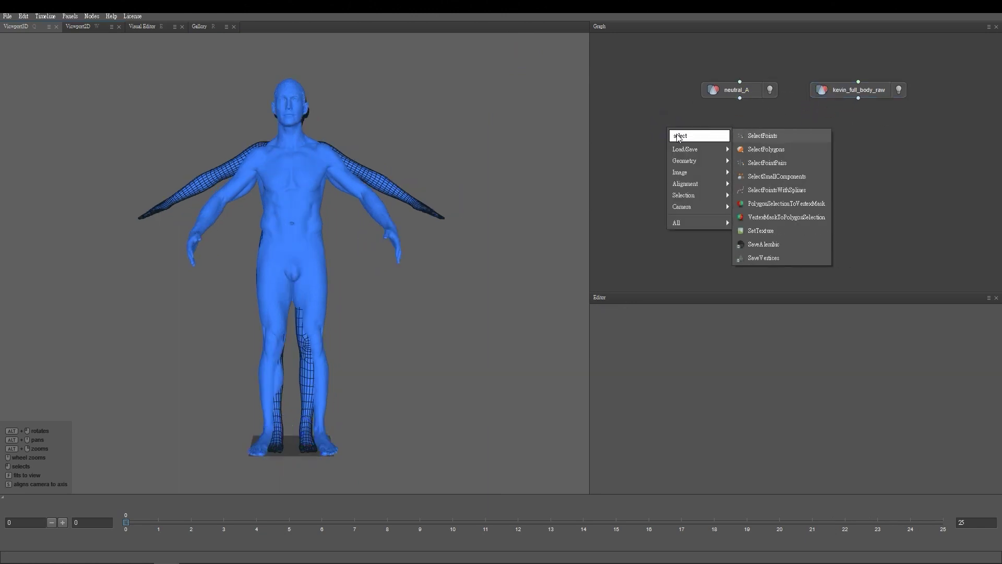
{"action": "left_click", "coordinate": [760, 150]}
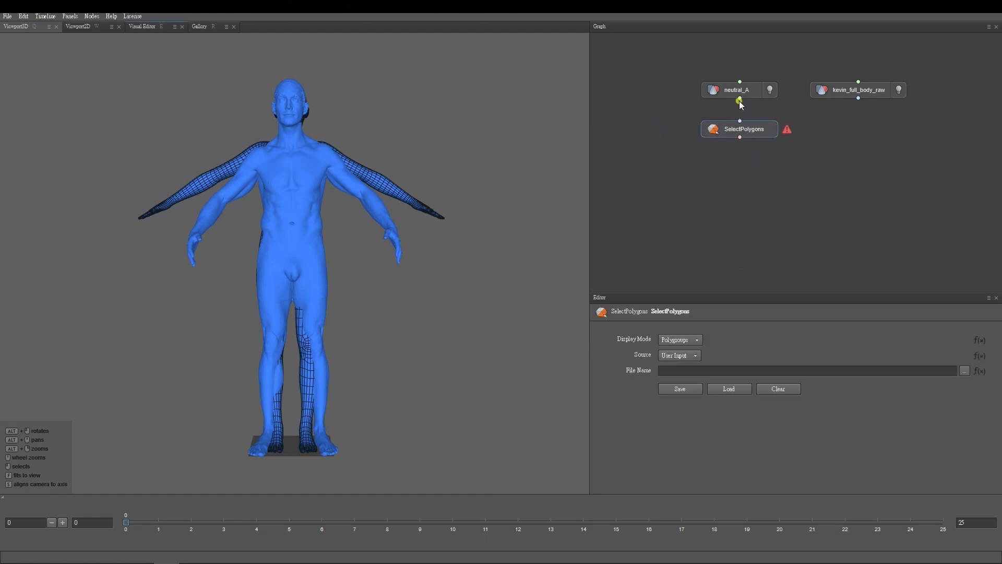
{"action": "left_click", "coordinate": [708, 148]}
{"action": "left_click_drag", "start_coordinate": [739, 117], "coordinate": [739, 120]}
Set the SelectPolygons display mode to Standard and select the connected body surface, leaving out the eyelashes
{"action": "left_click", "coordinate": [730, 128]}
{"action": "key", "text": "e"}
{"action": "left_click", "coordinate": [683, 340]}
{"action": "left_click", "coordinate": [684, 350]}
{"action": "scroll", "coordinate": [432, 366], "scroll_direction": "up", "scroll_amount": 5}
{"action": "scroll", "coordinate": [432, 368], "scroll_direction": "down", "scroll_amount": 5}
{"action": "scroll", "coordinate": [212, 142], "scroll_direction": "up", "scroll_amount": 8}
{"action": "double_click", "coordinate": [241, 278]}
{"action": "left_click_drag", "start_coordinate": [242, 276], "coordinate": [190, 330], "text": "alt"}
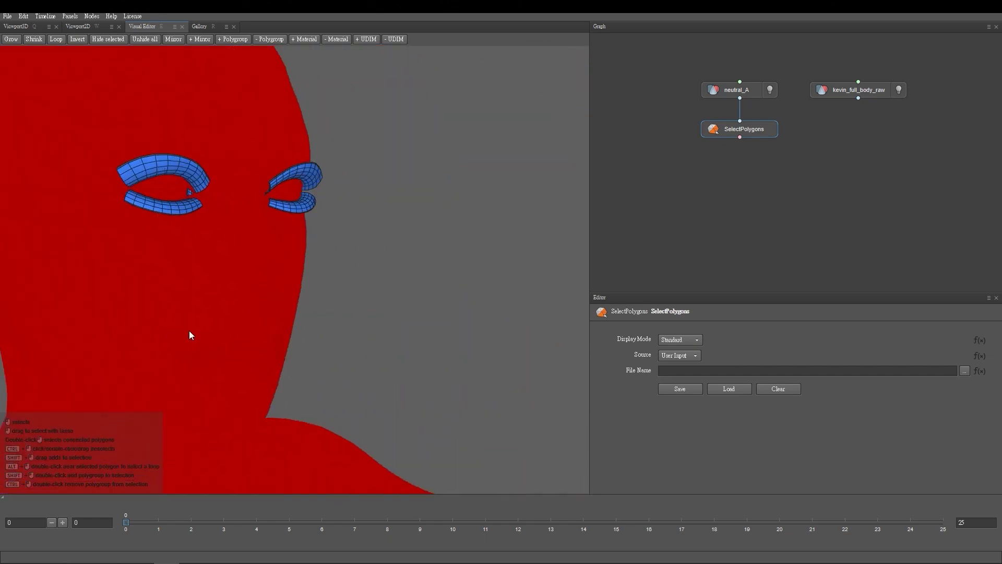
{"action": "scroll", "coordinate": [424, 370], "scroll_direction": "down", "scroll_amount": 10}
{"action": "middle_click_drag", "start_coordinate": [424, 370], "coordinate": [420, 324], "text": "alt"}
{"action": "key", "text": "q"}
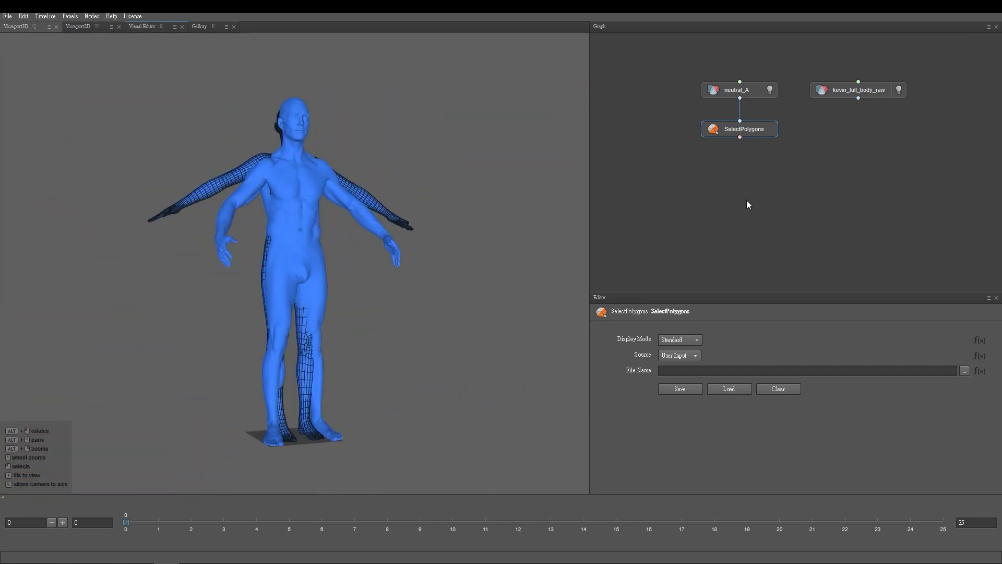
Add a Subset node fed by the neutral_A geometry and the SelectPolygons selection
{"action": "key", "text": "Tab"}
{"action": "type", "text": "sub"}
{"action": "key", "text": "Return"}
{"action": "left_click_drag", "start_coordinate": [740, 98], "coordinate": [726, 163]}
Add a SelectPointPairs node and feed it with the Subset and kevin_full_body_raw geometries
{"action": "key", "text": "Tab"}
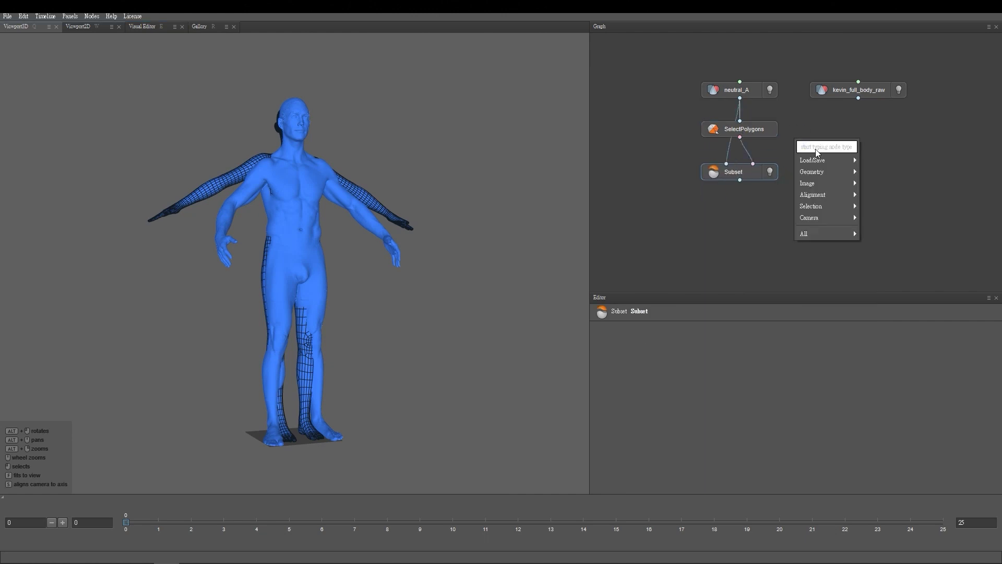
{"action": "type", "text": "sel"}
{"action": "left_click", "coordinate": [935, 183]}
{"action": "left_click_drag", "start_coordinate": [820, 146], "coordinate": [847, 204]}
{"action": "left_click_drag", "start_coordinate": [858, 98], "coordinate": [854, 175]}
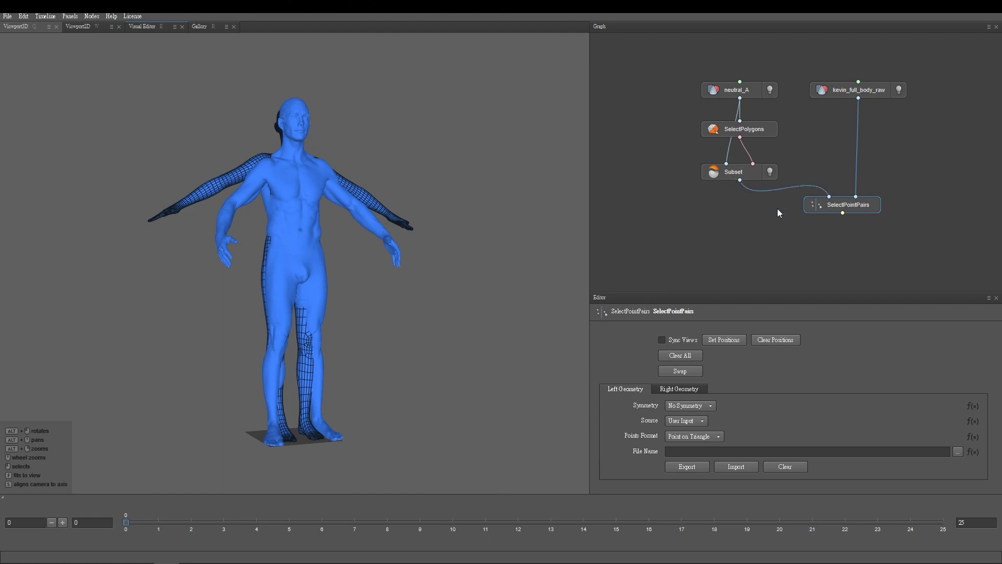
Add a Wrapping node fed by the Subset and kevin_full_body_raw geometries, and move SelectPointPairs to make room
{"action": "key", "text": "Tab"}
{"action": "left_click", "coordinate": [768, 224]}
{"action": "left_click_drag", "start_coordinate": [740, 180], "coordinate": [776, 249]}
{"action": "left_click_drag", "start_coordinate": [850, 206], "coordinate": [865, 196]}
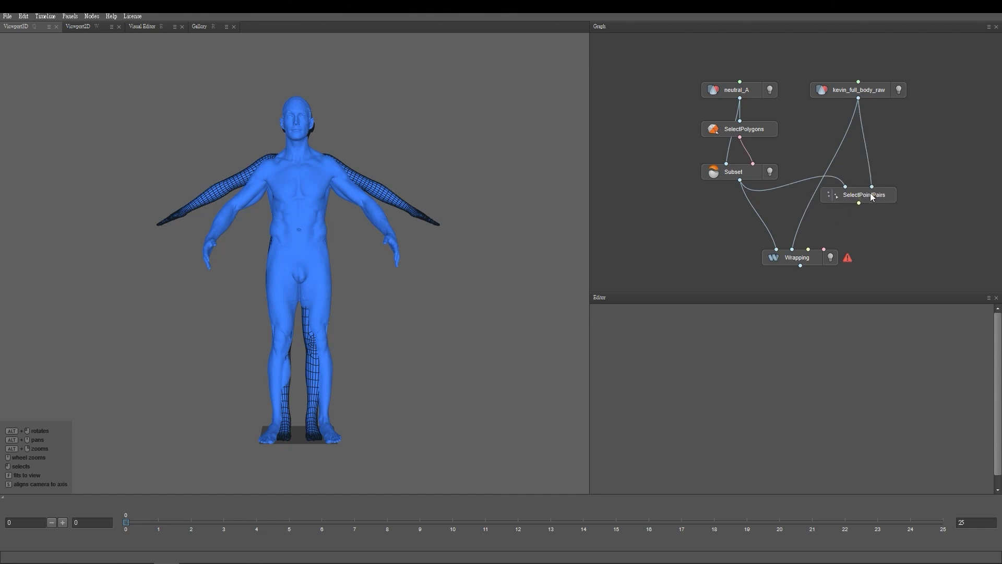
{"action": "key", "text": "e"}
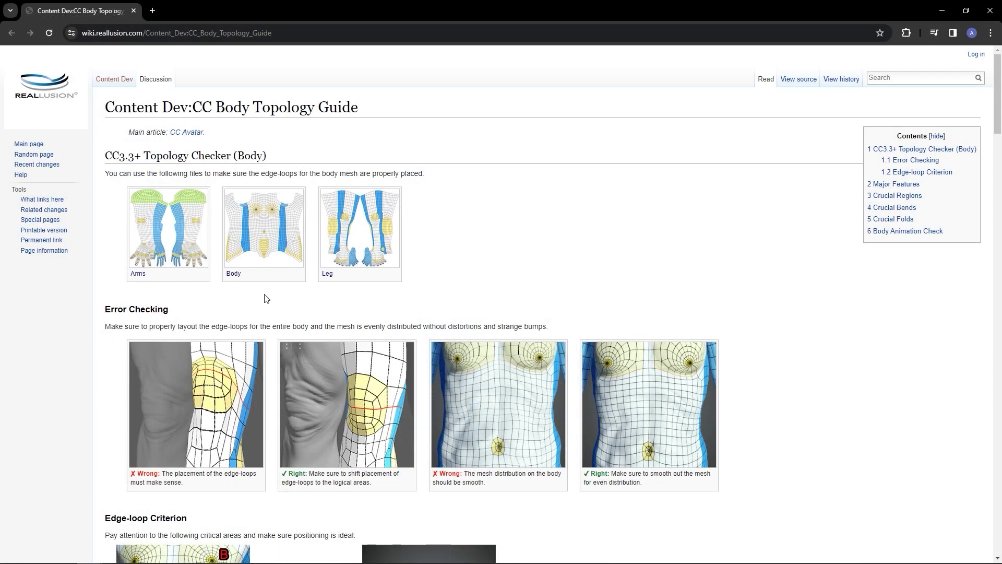
In the browser, open the Arms, Body and Leg topology checker images from the CC Body Topology Guide
{"action": "left_click", "coordinate": [139, 275]}
{"action": "key", "text": "alt+Left"}
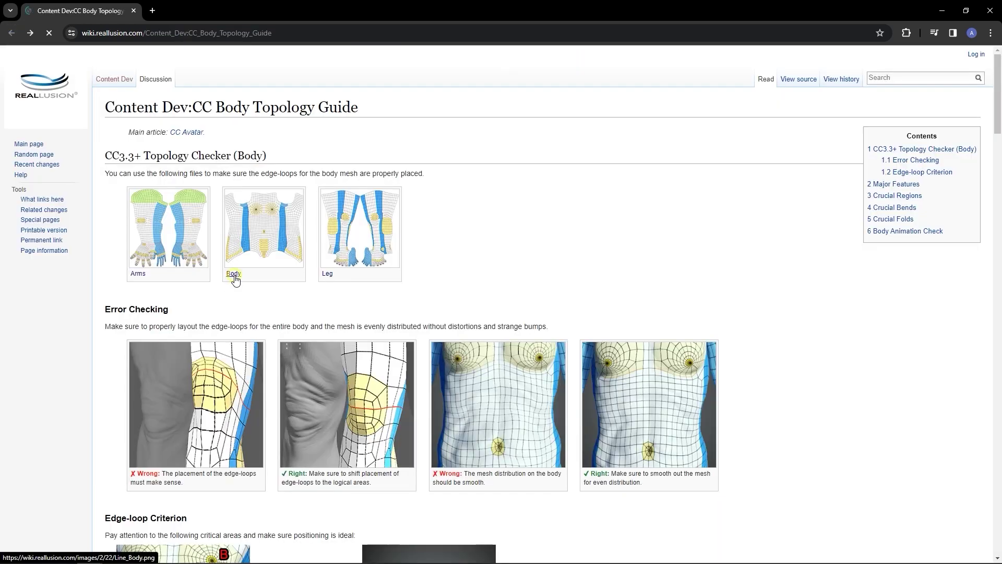
{"action": "left_click", "coordinate": [234, 275]}
{"action": "left_click", "coordinate": [11, 33]}
{"action": "left_click", "coordinate": [327, 274]}
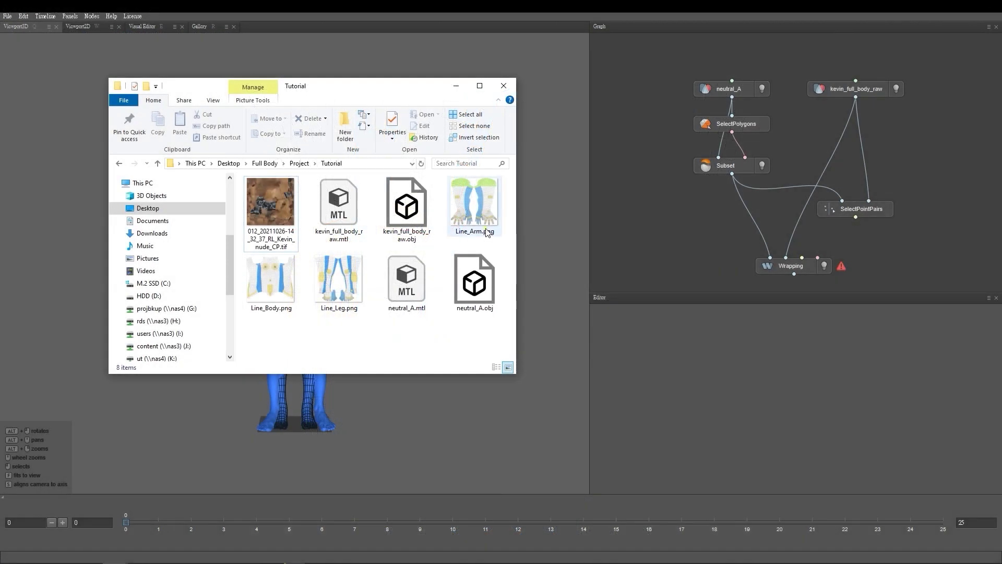
Load Line_Arm.png, Line_Body.png and Line_Leg.png into the Wrap graph and line up their nodes in a row
{"action": "left_click_drag", "start_coordinate": [339, 282], "coordinate": [862, 49]}
{"action": "left_click", "coordinate": [456, 86]}
{"action": "left_click_drag", "start_coordinate": [897, 133], "coordinate": [823, 106]}
{"action": "left_click", "coordinate": [656, 143]}
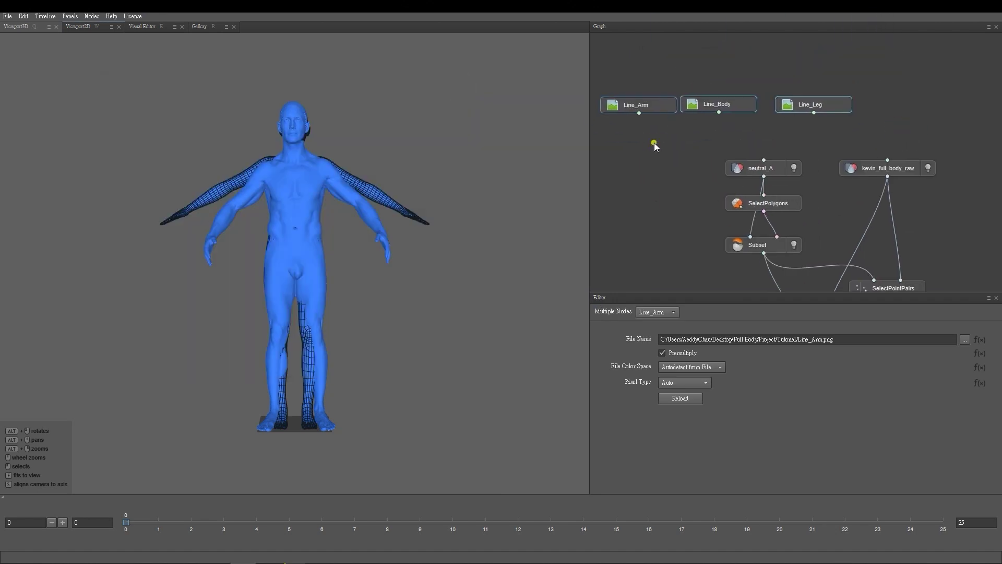
{"action": "left_click_drag", "start_coordinate": [703, 104], "coordinate": [702, 104]}
{"action": "left_click_drag", "start_coordinate": [817, 105], "coordinate": [800, 105]}
{"action": "left_click", "coordinate": [760, 131]}
Hide the scan, apply Line_Arm as the texture of neutral_A and examine the arm and hand topology
{"action": "left_click", "coordinate": [927, 167]}
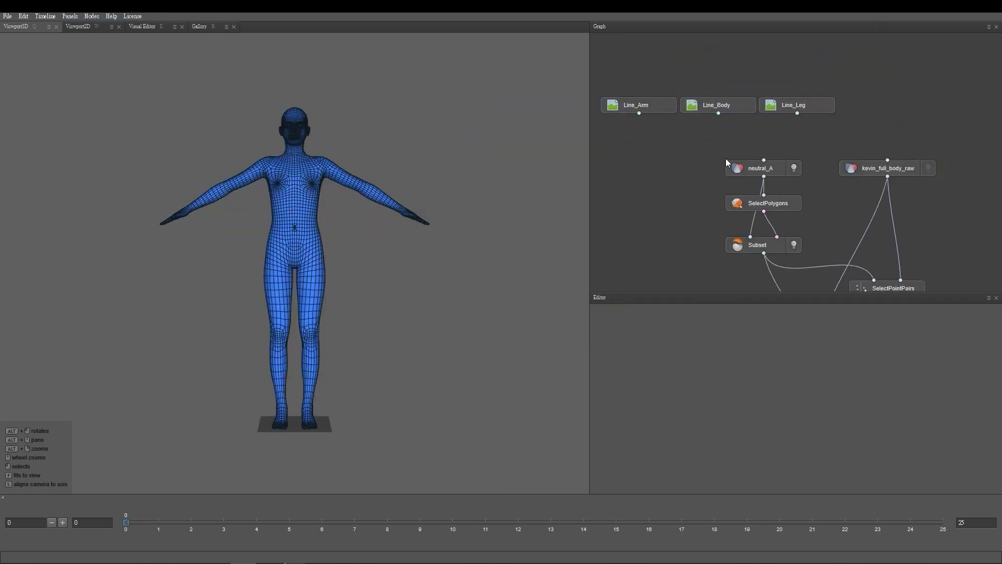
{"action": "left_click_drag", "start_coordinate": [709, 145], "coordinate": [764, 160]}
{"action": "right_click_drag", "start_coordinate": [313, 243], "coordinate": [432, 311], "text": "alt"}
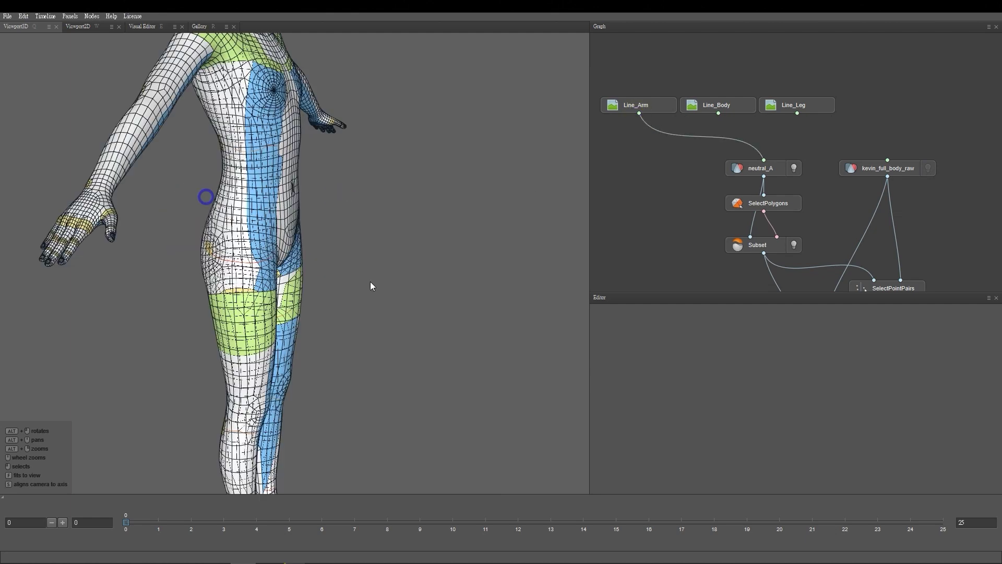
{"action": "left_click_drag", "start_coordinate": [219, 292], "coordinate": [328, 334], "text": "alt"}
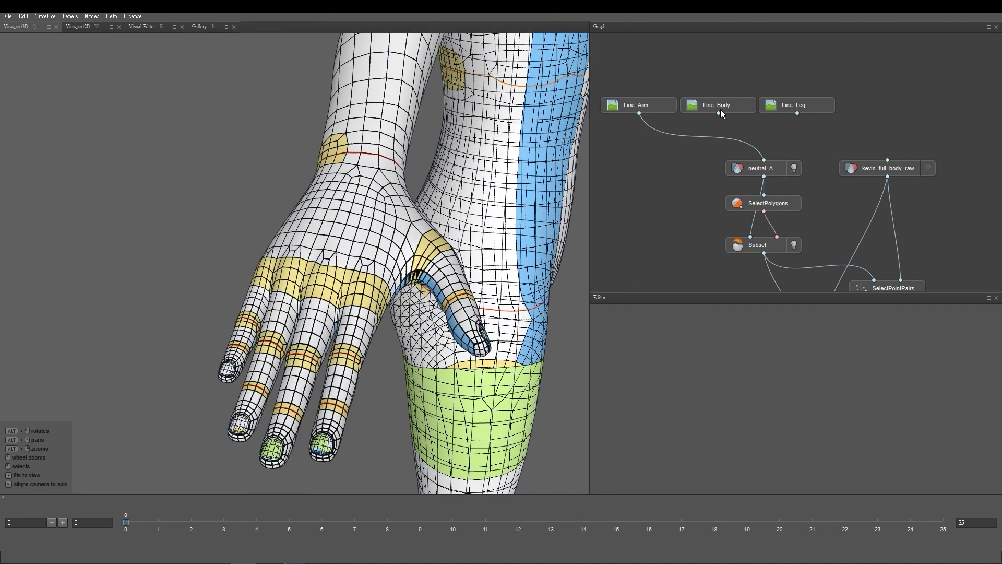
Apply Line_Body and after it Line_Leg as the texture of neutral_A to examine the torso and leg topology
{"action": "left_click_drag", "start_coordinate": [719, 113], "coordinate": [763, 160]}
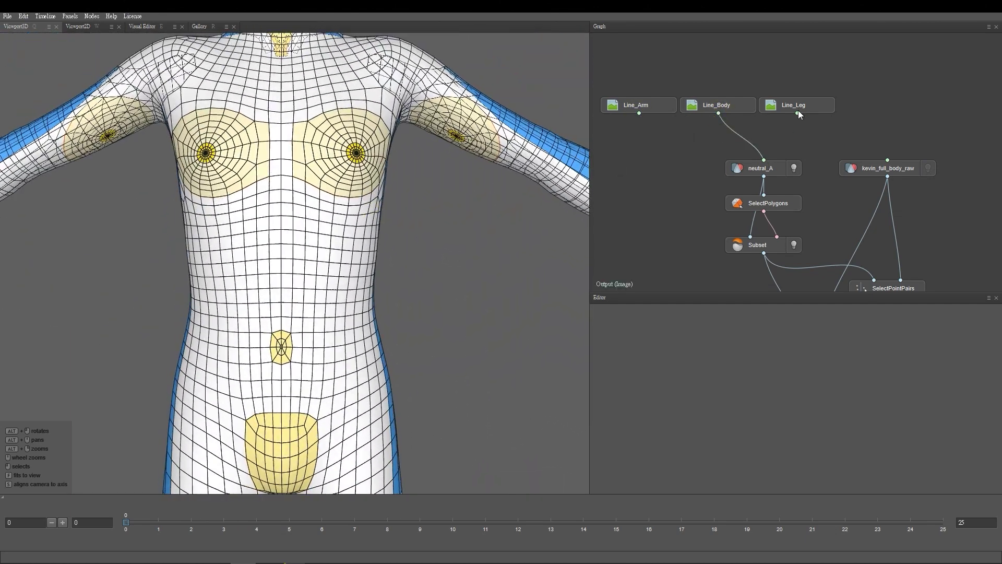
{"action": "left_click_drag", "start_coordinate": [797, 113], "coordinate": [764, 159]}
{"action": "middle_click_drag", "start_coordinate": [313, 418], "coordinate": [316, 201], "text": "alt"}
{"action": "left_click_drag", "start_coordinate": [315, 202], "coordinate": [246, 288], "text": "alt"}
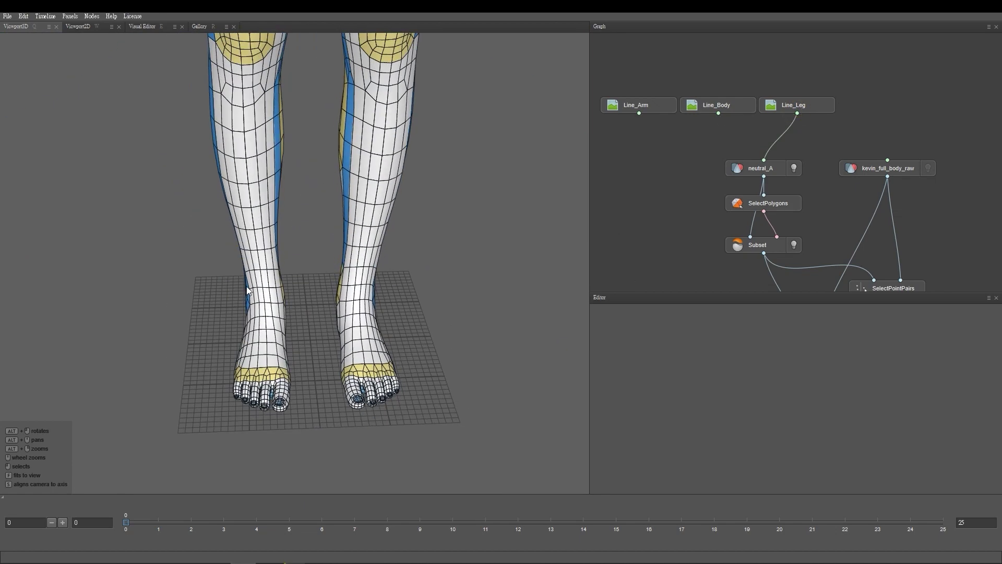
Load the scan's TIF colour texture from the Tutorial folder as an image node above kevin_full_body_raw
{"action": "key", "text": "alt+Tab"}
{"action": "left_click", "coordinate": [272, 206]}
{"action": "left_click_drag", "start_coordinate": [267, 205], "coordinate": [911, 102]}
{"action": "left_click", "coordinate": [906, 104]}
Show the scan again and apply the loaded colour image as the texture of kevin_full_body_raw
{"action": "right_click_drag", "start_coordinate": [432, 277], "coordinate": [399, 189], "text": "alt"}
{"action": "middle_click_drag", "start_coordinate": [399, 189], "coordinate": [419, 347], "text": "alt"}
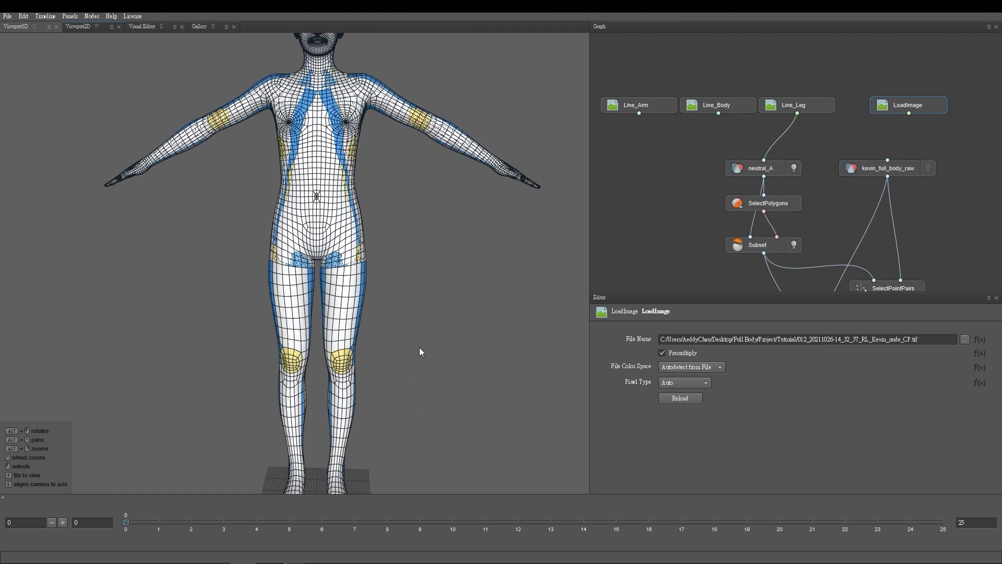
{"action": "left_click", "coordinate": [929, 169]}
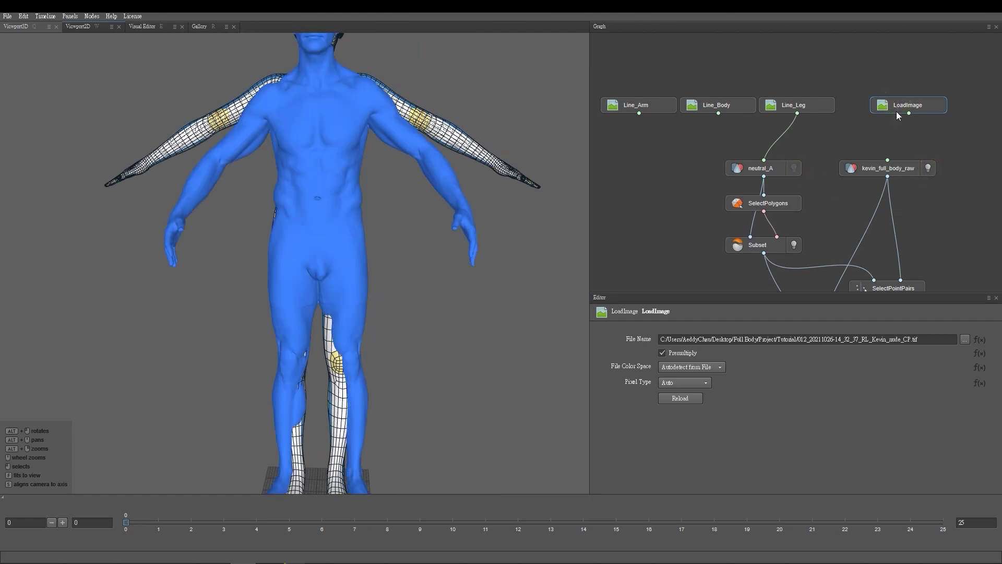
{"action": "left_click_drag", "start_coordinate": [888, 156], "coordinate": [888, 160]}
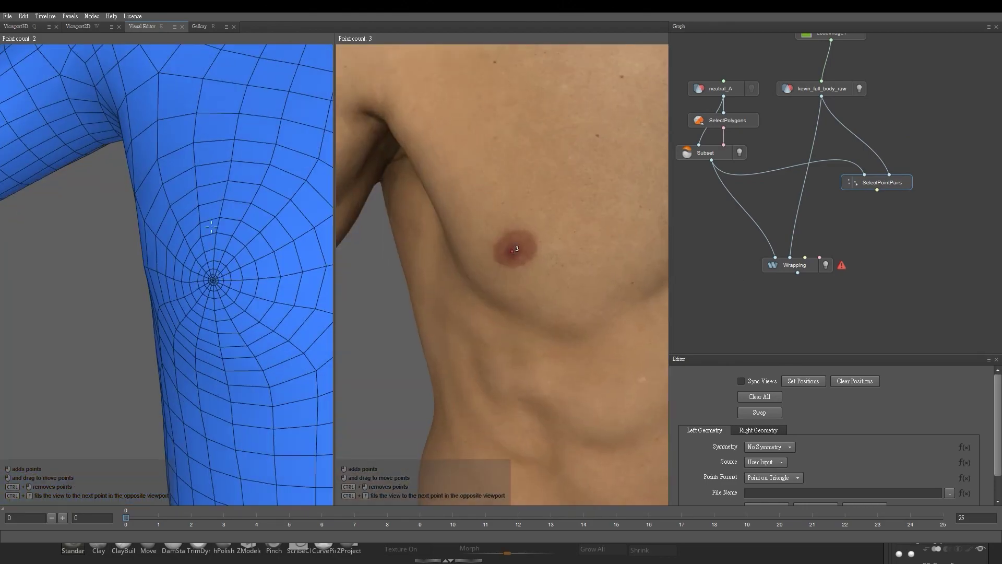
Place matching points for the chest's nipple and the navel on the base mesh and the scan
{"action": "left_click", "coordinate": [213, 280]}
{"action": "scroll", "coordinate": [213, 280], "scroll_direction": "down", "scroll_amount": 5}
{"action": "left_click", "coordinate": [491, 327]}
{"action": "scroll", "coordinate": [156, 215], "scroll_direction": "up", "scroll_amount": 3}
{"action": "left_click", "coordinate": [124, 263]}
{"action": "scroll", "coordinate": [157, 263], "scroll_direction": "down", "scroll_amount": 4}
{"action": "scroll", "coordinate": [490, 313], "scroll_direction": "down", "scroll_amount": 4}
{"action": "scroll", "coordinate": [448, 159], "scroll_direction": "up", "scroll_amount": 4}
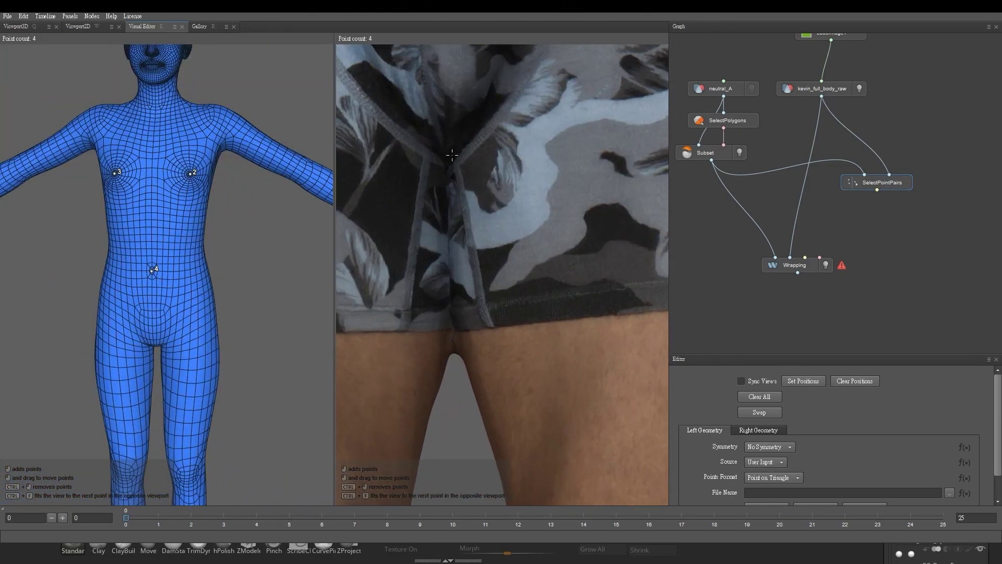
{"action": "scroll", "coordinate": [213, 257], "scroll_direction": "up", "scroll_amount": 3}
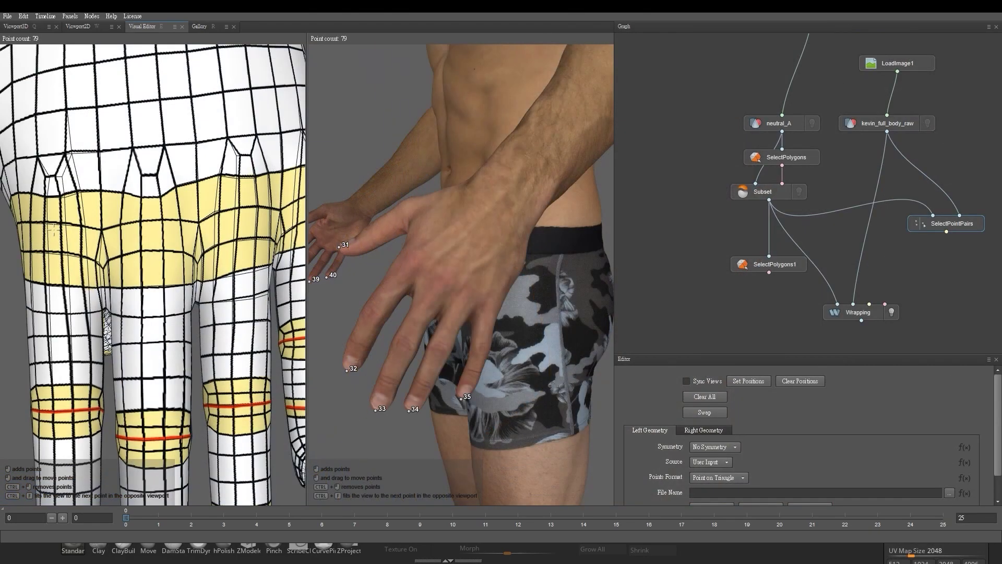
Place a matching point pair at the base of a finger on the base mesh hand and the scanned hand
{"action": "left_click", "coordinate": [53, 230]}
{"action": "scroll", "coordinate": [429, 274], "scroll_direction": "up", "scroll_amount": 2}
{"action": "left_click", "coordinate": [456, 287]}
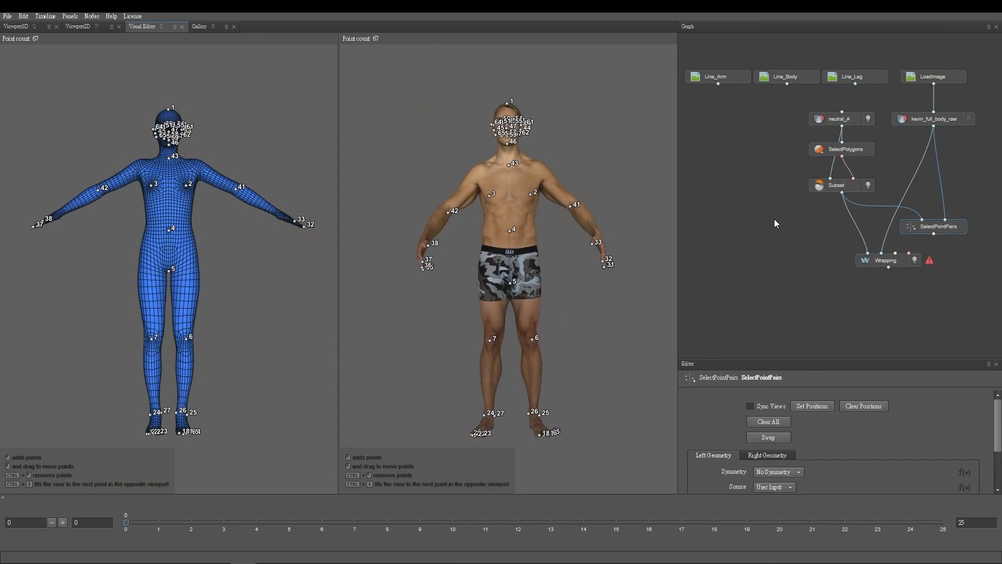
Add a second SelectPolygons node fed by Subset and connect its output to Wrapping's free polygons floating input
{"action": "right_click", "coordinate": [775, 223]}
{"action": "left_click", "coordinate": [877, 242]}
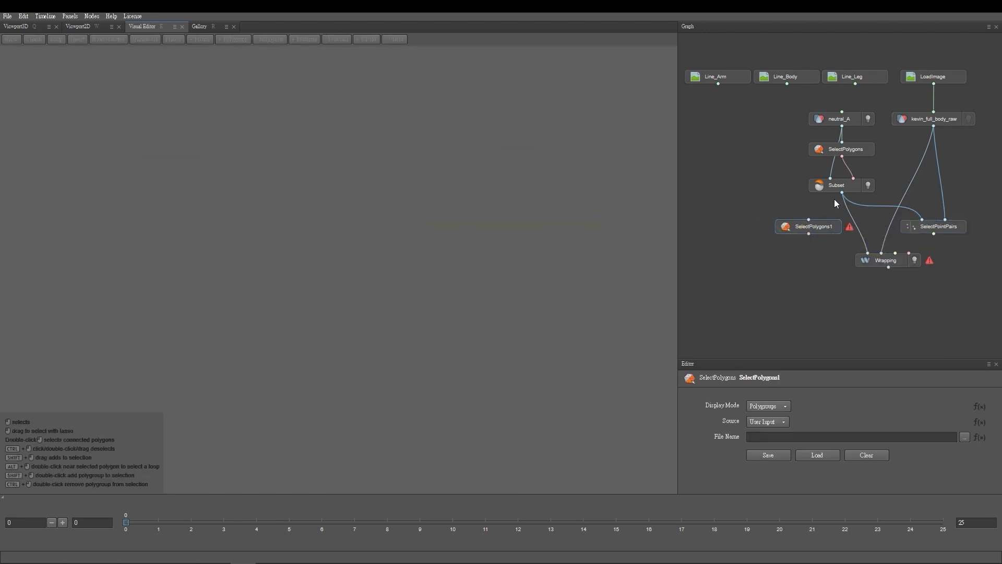
{"action": "left_click_drag", "start_coordinate": [842, 193], "coordinate": [810, 218]}
{"action": "left_click_drag", "start_coordinate": [909, 250], "coordinate": [910, 253]}
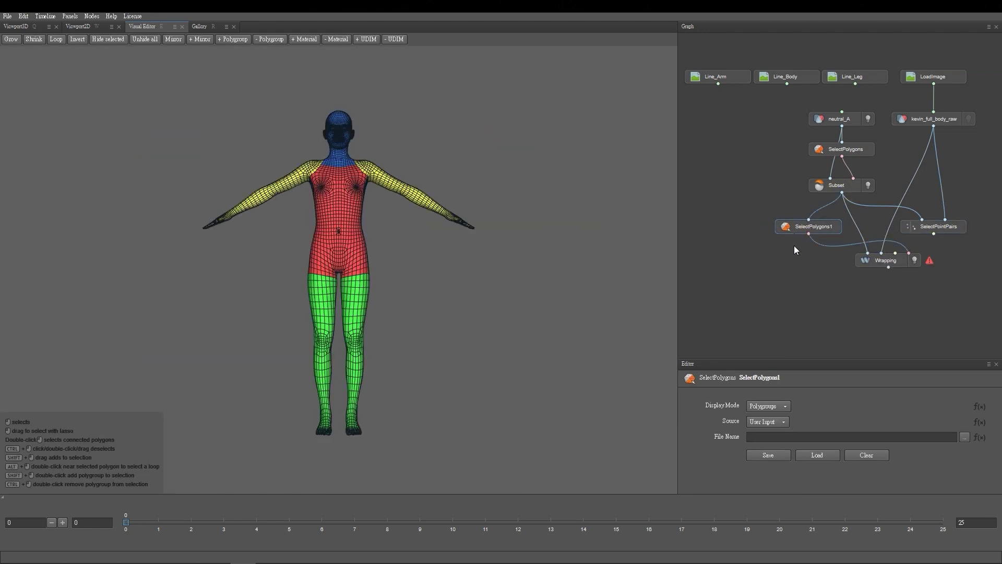
Set the polygon display mode to Standard and select the polygons inside both eye openings
{"action": "left_click", "coordinate": [768, 406]}
{"action": "left_click", "coordinate": [773, 416]}
{"action": "scroll", "coordinate": [416, 426], "scroll_direction": "up", "scroll_amount": 8}
{"action": "middle_click_drag", "start_coordinate": [360, 136], "coordinate": [343, 418], "text": "alt"}
{"action": "scroll", "coordinate": [343, 417], "scroll_direction": "up", "scroll_amount": 6}
{"action": "left_click_drag", "start_coordinate": [474, 404], "coordinate": [325, 395], "text": "alt"}
{"action": "scroll", "coordinate": [228, 463], "scroll_direction": "up", "scroll_amount": 5}
{"action": "left_click_drag", "start_coordinate": [229, 463], "coordinate": [118, 221], "text": "alt"}
{"action": "left_click", "coordinate": [190, 197], "text": "shift"}
{"action": "left_click_drag", "start_coordinate": [486, 194], "coordinate": [458, 192], "text": "shift"}
{"action": "left_click_drag", "start_coordinate": [164, 157], "coordinate": [198, 125], "text": "shift"}
{"action": "left_click", "coordinate": [464, 136], "text": "shift"}
Lasso further inner head polygons into the selection and grow the selection twice
{"action": "left_click_drag", "start_coordinate": [366, 219], "coordinate": [313, 104], "text": "alt"}
{"action": "mouse_move", "coordinate": [293, 105]}
{"action": "left_mouse_down", "text": "shift"}
{"action": "mouse_move", "coordinate": [360, 147]}
{"action": "mouse_move", "coordinate": [263, 265]}
{"action": "left_mouse_up", "text": "shift"}
{"action": "left_click", "coordinate": [10, 39]}
{"action": "left_click", "coordinate": [11, 39]}
{"action": "scroll", "coordinate": [515, 288], "scroll_direction": "down", "scroll_amount": 10}
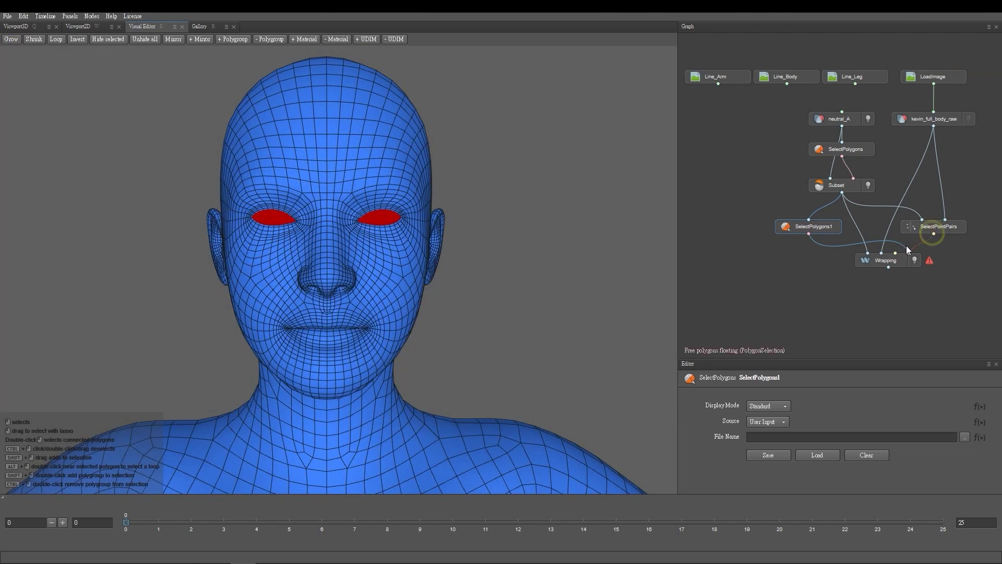
Connect SelectPointPairs to the Wrapping node and compute the wrap
{"action": "left_click", "coordinate": [881, 261]}
{"action": "scroll", "coordinate": [568, 389], "scroll_direction": "down", "scroll_amount": 5}
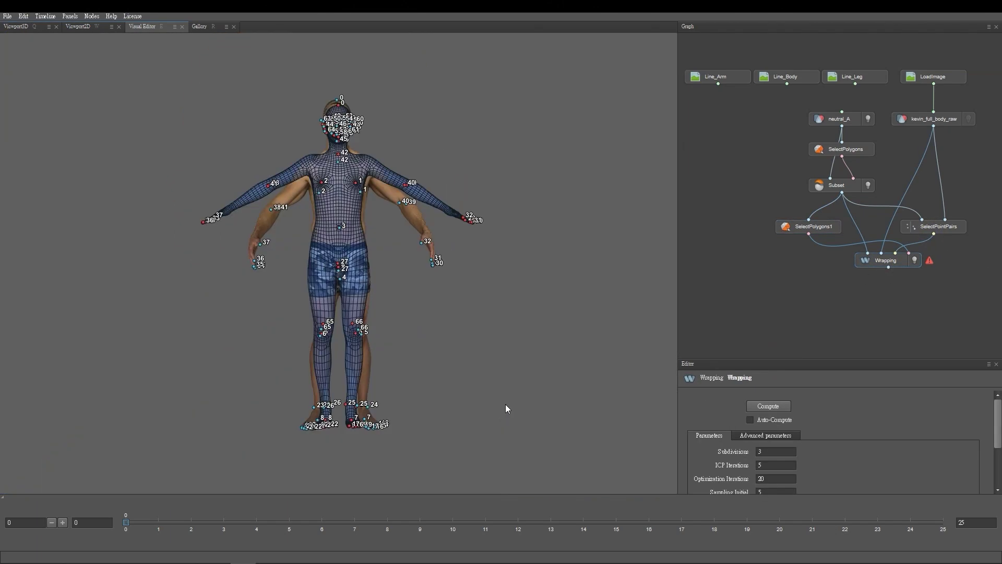
{"action": "left_click", "coordinate": [784, 407]}
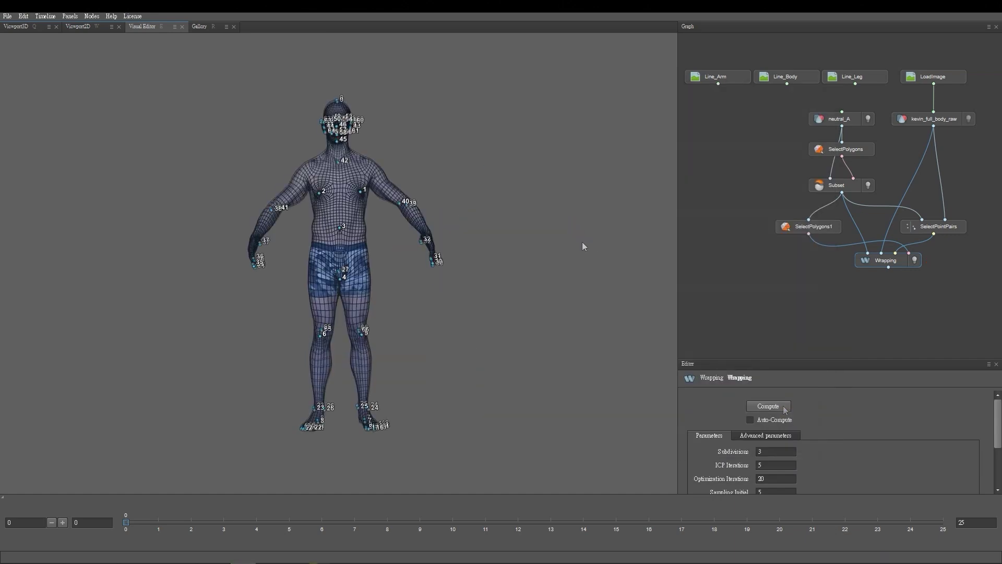
Hide neutral_A and Subset in the 3D viewport and compare the wrapped mesh with the scan from several angles
{"action": "key", "text": "q"}
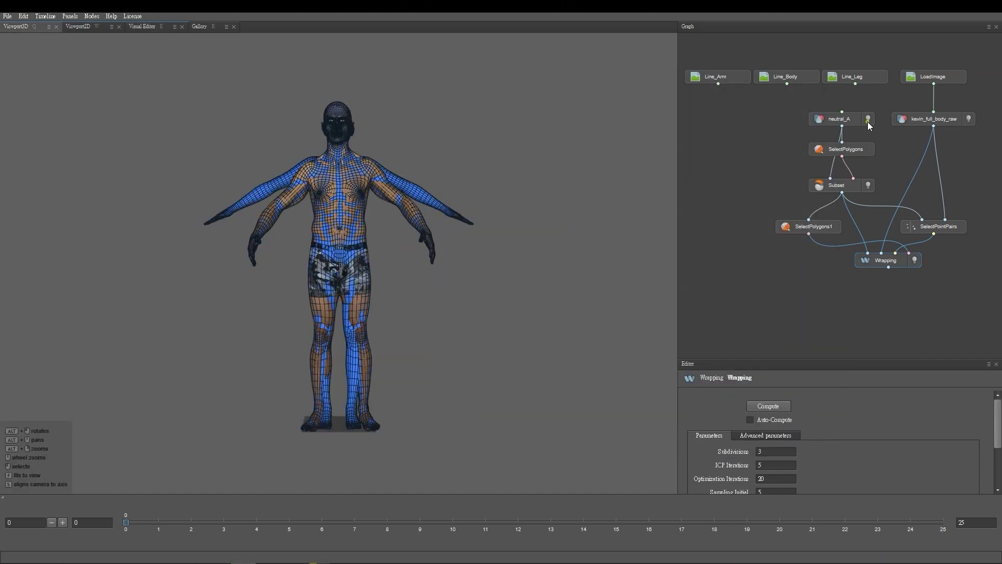
{"action": "left_click", "coordinate": [868, 121]}
{"action": "left_click", "coordinate": [868, 186]}
{"action": "right_click_drag", "start_coordinate": [334, 242], "coordinate": [396, 234], "text": "alt"}
{"action": "middle_click_drag", "start_coordinate": [397, 234], "coordinate": [396, 318], "text": "alt"}
{"action": "left_click_drag", "start_coordinate": [212, 318], "coordinate": [334, 325], "text": "alt"}
{"action": "middle_click_drag", "start_coordinate": [361, 449], "coordinate": [365, 409], "text": "alt"}
{"action": "left_click_drag", "start_coordinate": [366, 410], "coordinate": [403, 183], "text": "alt"}
{"action": "right_click_drag", "start_coordinate": [402, 183], "coordinate": [438, 345], "text": "alt"}
Hide kevin_full_body_raw and examine the wrapped mesh's face topology around the mouth and nose
{"action": "left_click", "coordinate": [971, 120]}
{"action": "scroll", "coordinate": [416, 271], "scroll_direction": "up", "scroll_amount": 3}
{"action": "scroll", "coordinate": [211, 118], "scroll_direction": "up", "scroll_amount": 3}
{"action": "middle_click_drag", "start_coordinate": [432, 473], "coordinate": [371, 155], "text": "alt"}
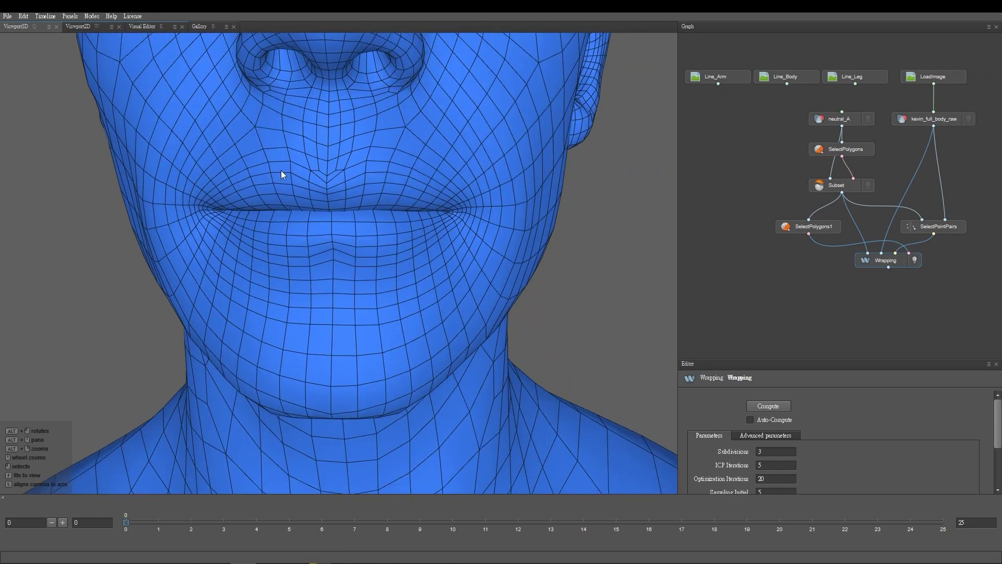
{"action": "scroll", "coordinate": [365, 215], "scroll_direction": "down", "scroll_amount": 6}
Add a Brush node below Wrapping, connected to the wrapped mesh, the scan and Subset, and open its brush editor
{"action": "right_click", "coordinate": [769, 278]}
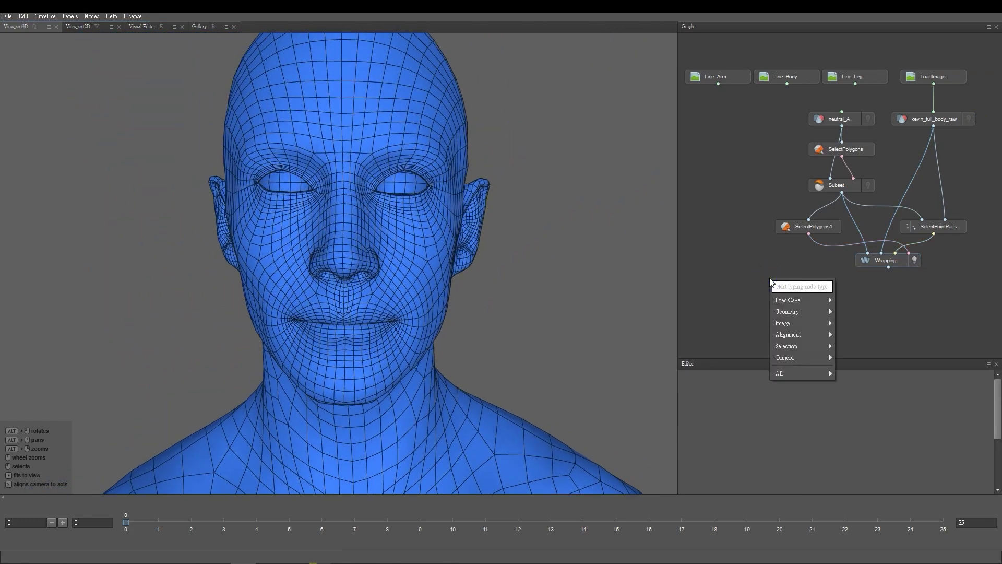
{"action": "mouse_move", "coordinate": [814, 286]}
{"action": "left_click", "coordinate": [846, 287]}
{"action": "mouse_move", "coordinate": [770, 280]}
{"action": "left_mouse_down"}
{"action": "mouse_move", "coordinate": [888, 295]}
{"action": "mouse_move", "coordinate": [889, 305]}
{"action": "left_mouse_up"}
{"action": "mouse_move", "coordinate": [889, 267]}
{"action": "left_mouse_down"}
{"action": "mouse_move", "coordinate": [862, 293]}
{"action": "mouse_move", "coordinate": [880, 292]}
{"action": "left_mouse_up"}
{"action": "left_click", "coordinate": [880, 308]}
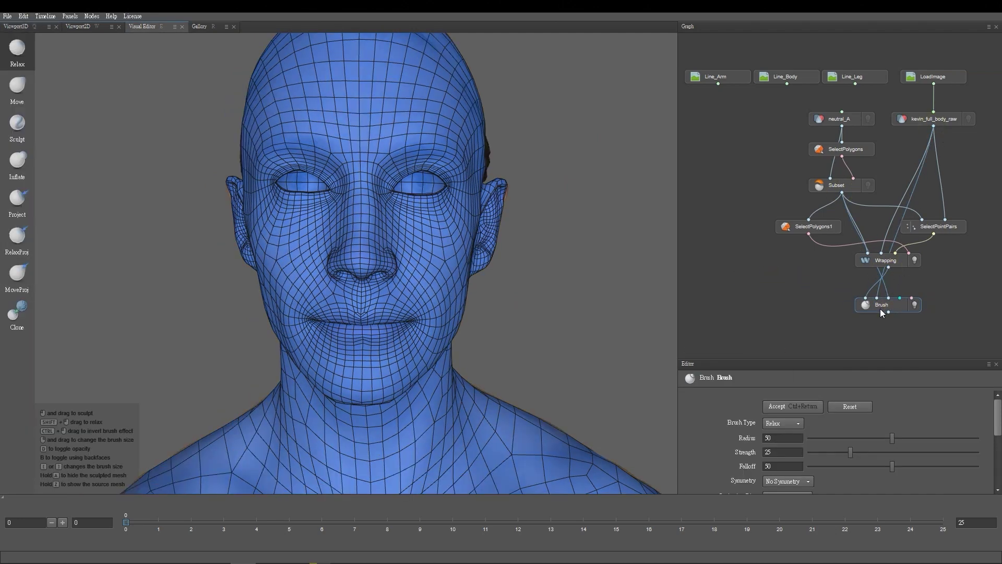
Use the Clone brush at a reduced radius to restore the mouth and eye areas from the neutral mesh, and accept the edits
{"action": "left_click", "coordinate": [17, 314]}
{"action": "right_click_drag", "start_coordinate": [381, 295], "coordinate": [380, 404]}
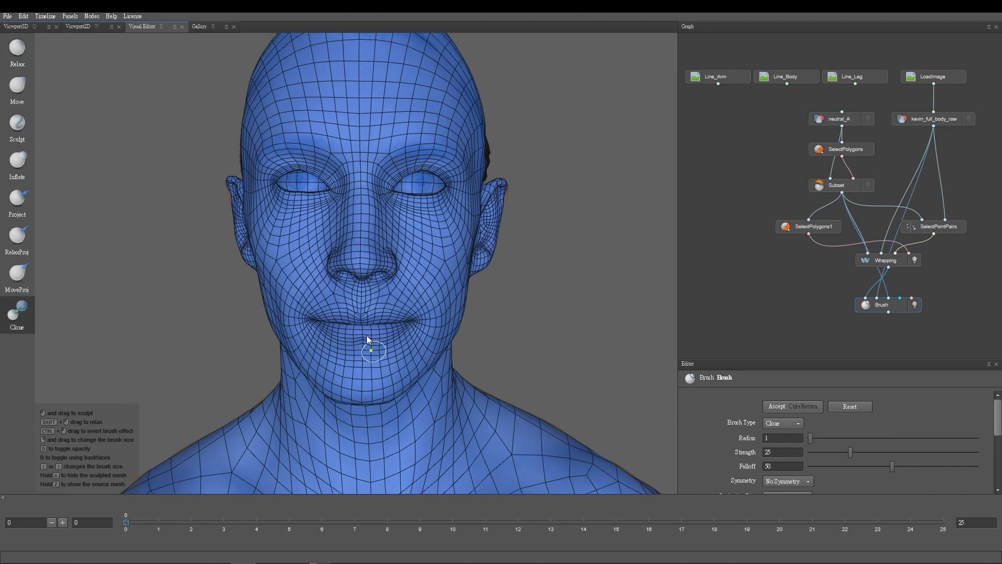
{"action": "right_click_drag", "start_coordinate": [363, 329], "coordinate": [416, 349], "text": "alt"}
{"action": "middle_click_drag", "start_coordinate": [416, 349], "coordinate": [400, 273], "text": "alt"}
{"action": "left_click_drag", "start_coordinate": [401, 273], "coordinate": [397, 263]}
{"action": "middle_click_drag", "start_coordinate": [396, 229], "coordinate": [394, 304], "text": "alt"}
{"action": "left_click_drag", "start_coordinate": [373, 184], "coordinate": [388, 177], "text": "alt"}
{"action": "left_click_drag", "start_coordinate": [276, 218], "coordinate": [283, 219]}
{"action": "middle_click_drag", "start_coordinate": [609, 282], "coordinate": [508, 274], "text": "alt"}
{"action": "left_click_drag", "start_coordinate": [507, 275], "coordinate": [397, 266], "text": "alt"}
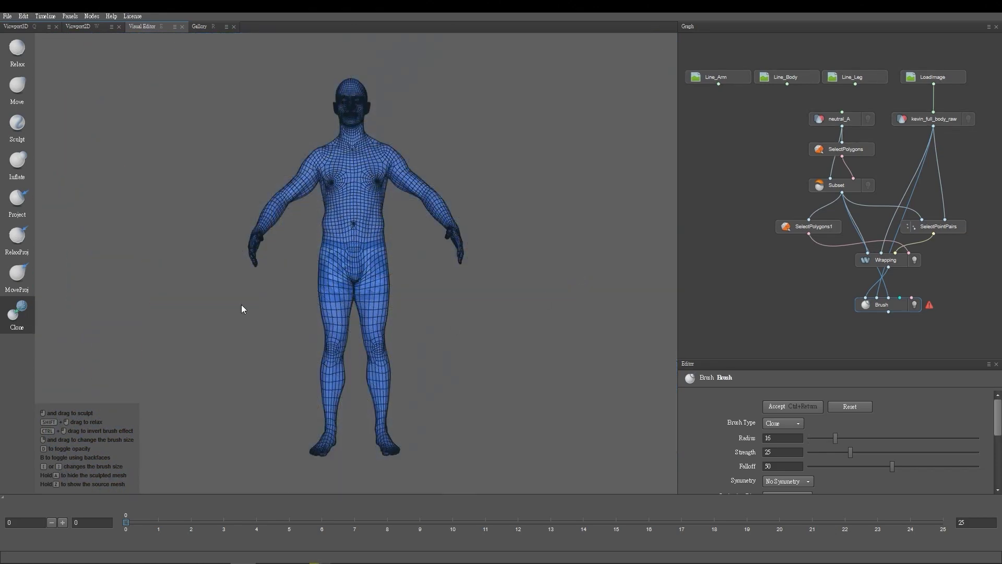
{"action": "left_click", "coordinate": [788, 409]}
Move Brush closer to Wrapping and add an ApplySubset node below it, connected to neutral_A, Brush and SelectPolygons
{"action": "left_click_drag", "start_coordinate": [866, 306], "coordinate": [867, 286]}
{"action": "right_click", "coordinate": [753, 278]}
{"action": "type", "text": "a"}
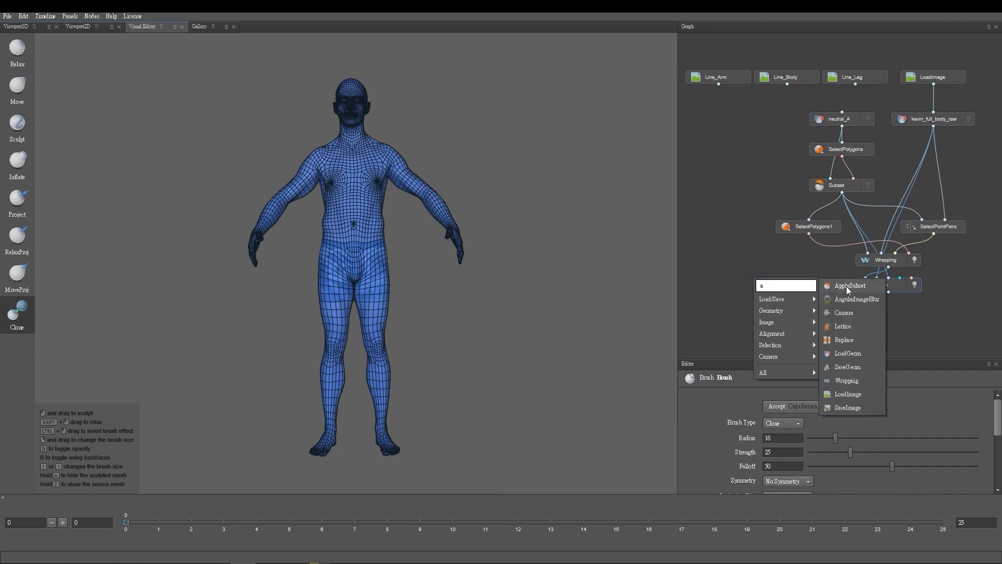
{"action": "left_click", "coordinate": [847, 286]}
{"action": "left_click_drag", "start_coordinate": [676, 201], "coordinate": [555, 201]}
{"action": "scroll", "coordinate": [801, 241], "scroll_direction": "up", "scroll_amount": 1}
{"action": "left_click_drag", "start_coordinate": [778, 109], "coordinate": [812, 317]}
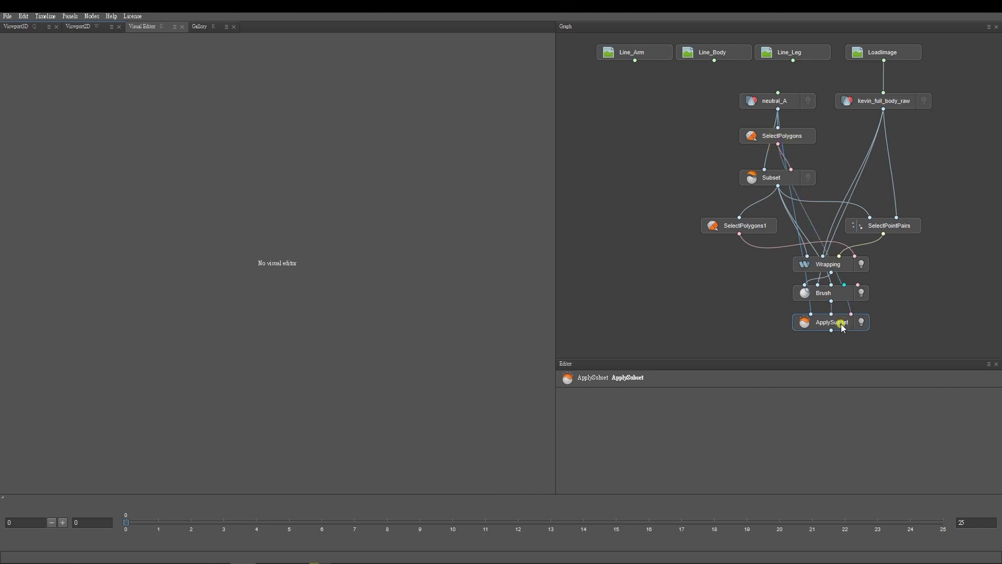
Add a SaveGeom node after ApplySubset and set its output file to wrap_done.obj in the Tutorial folder
{"action": "middle_click_drag", "start_coordinate": [843, 334], "coordinate": [840, 205]}
{"action": "right_click", "coordinate": [760, 218]}
{"action": "mouse_move", "coordinate": [791, 239]}
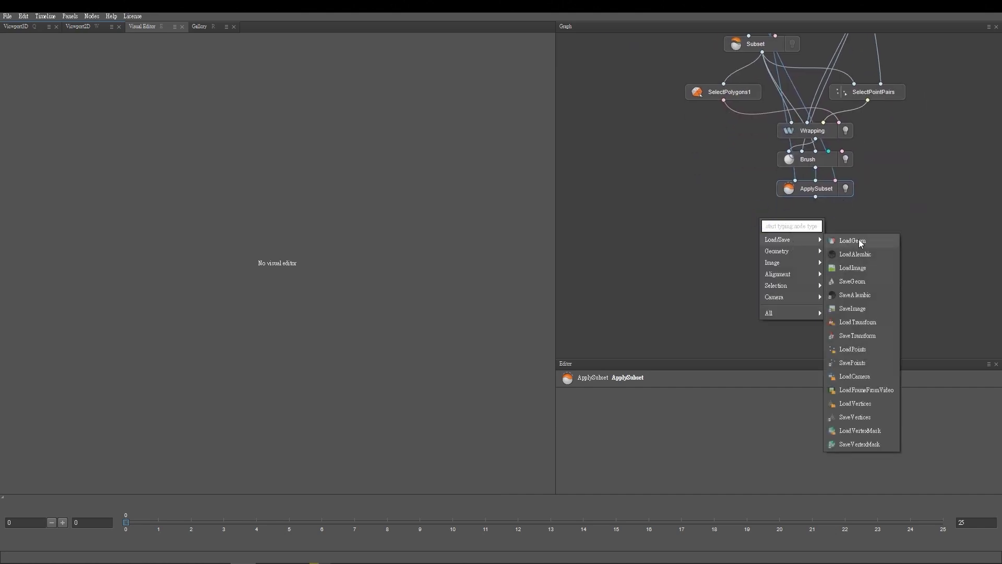
{"action": "left_click", "coordinate": [875, 281]}
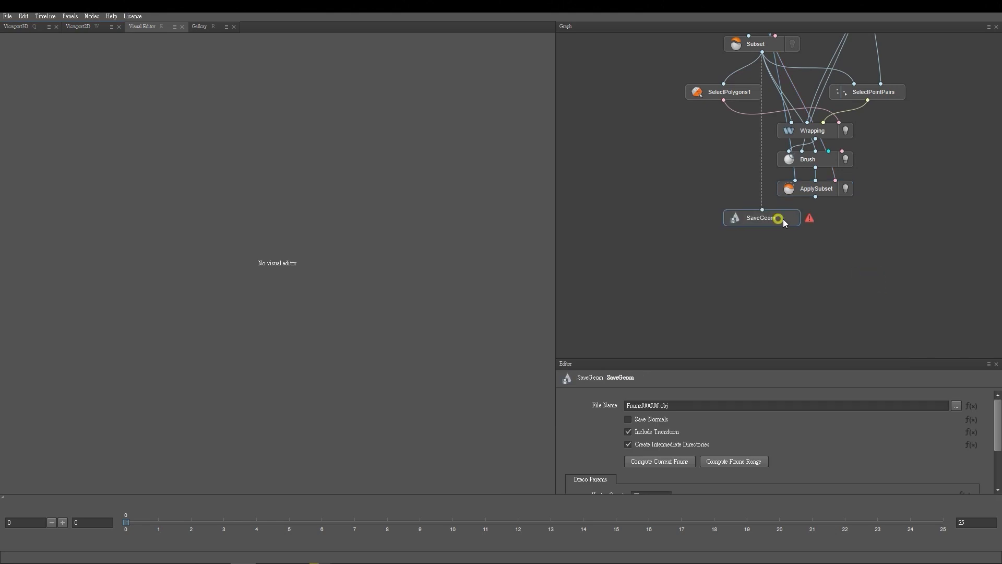
{"action": "left_click_drag", "start_coordinate": [828, 224], "coordinate": [844, 227]}
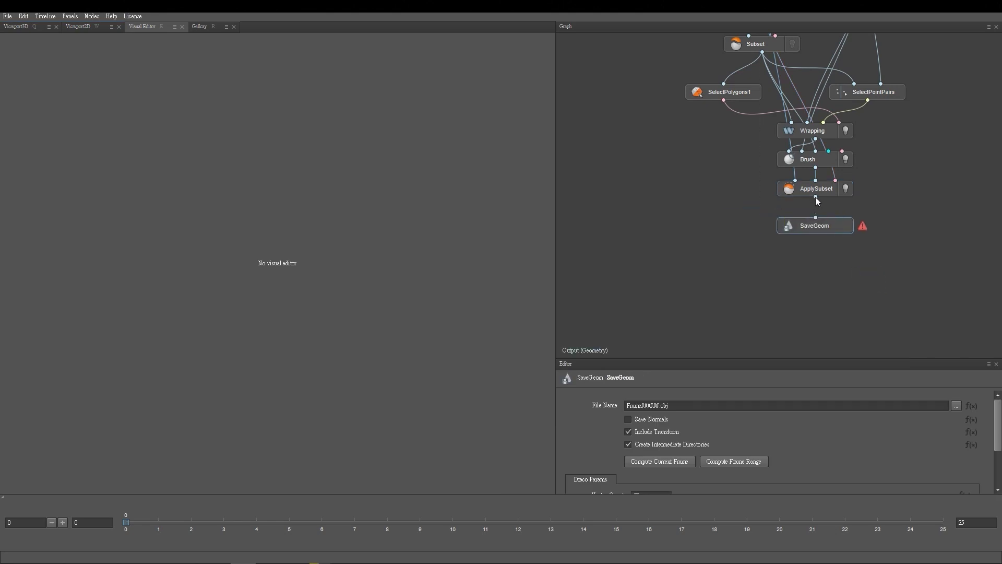
{"action": "left_click", "coordinate": [957, 406]}
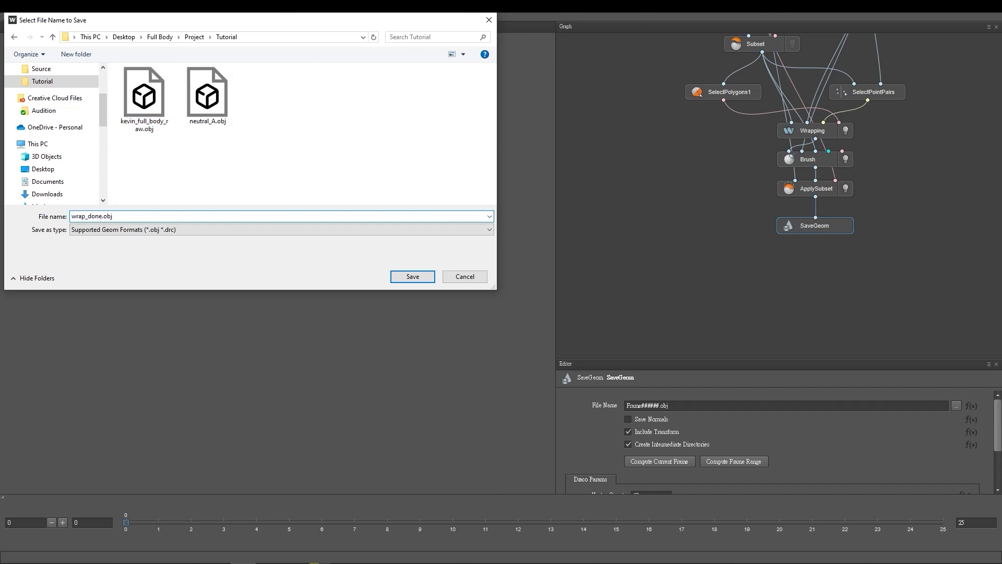
{"action": "left_click", "coordinate": [400, 277]}
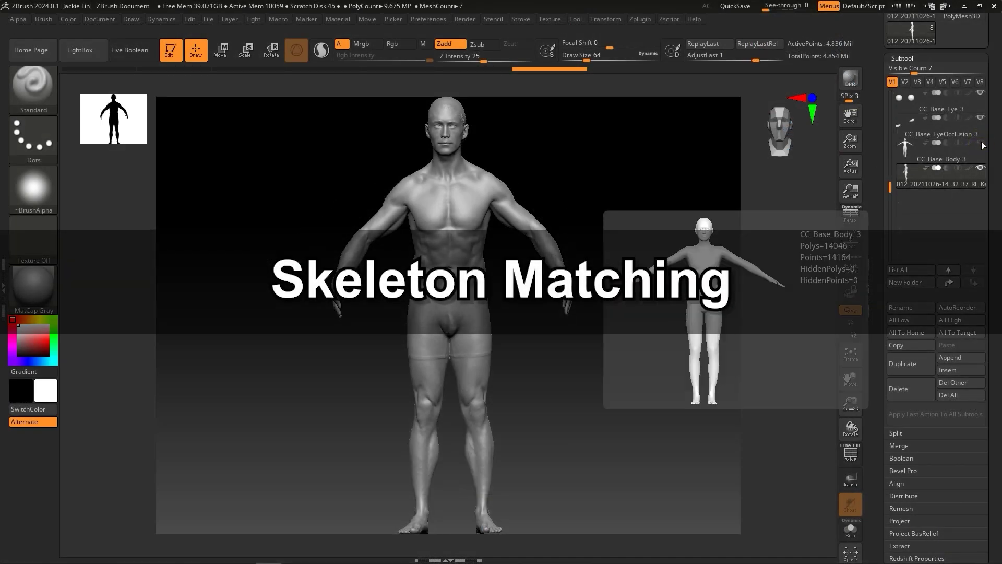
In ZBrush, append a sphere subtool and import wrap_done.obj in its place
{"action": "left_click", "coordinate": [975, 358]}
{"action": "left_click", "coordinate": [500, 389]}
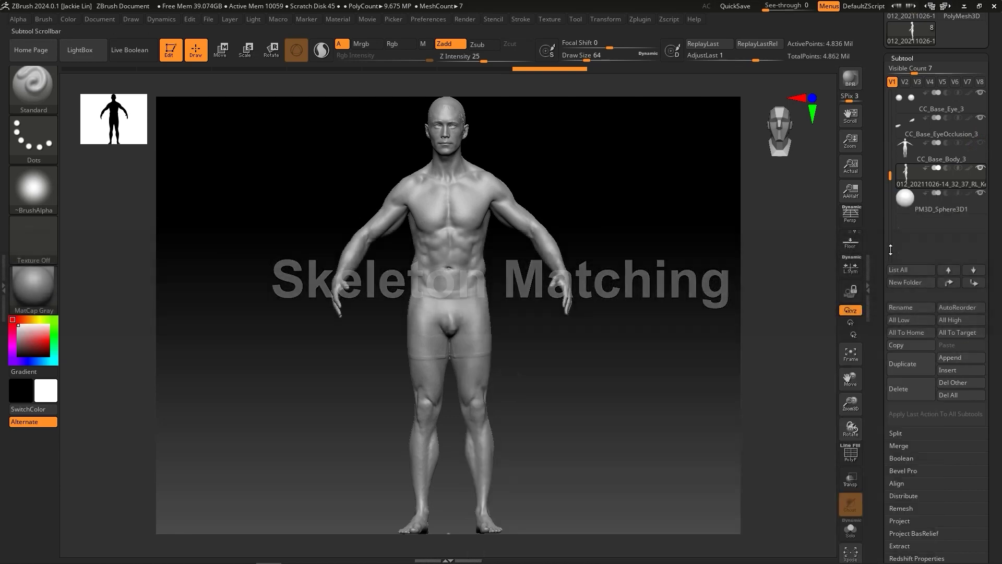
{"action": "left_click", "coordinate": [899, 85]}
{"action": "left_click", "coordinate": [337, 100]}
{"action": "left_click", "coordinate": [436, 340]}
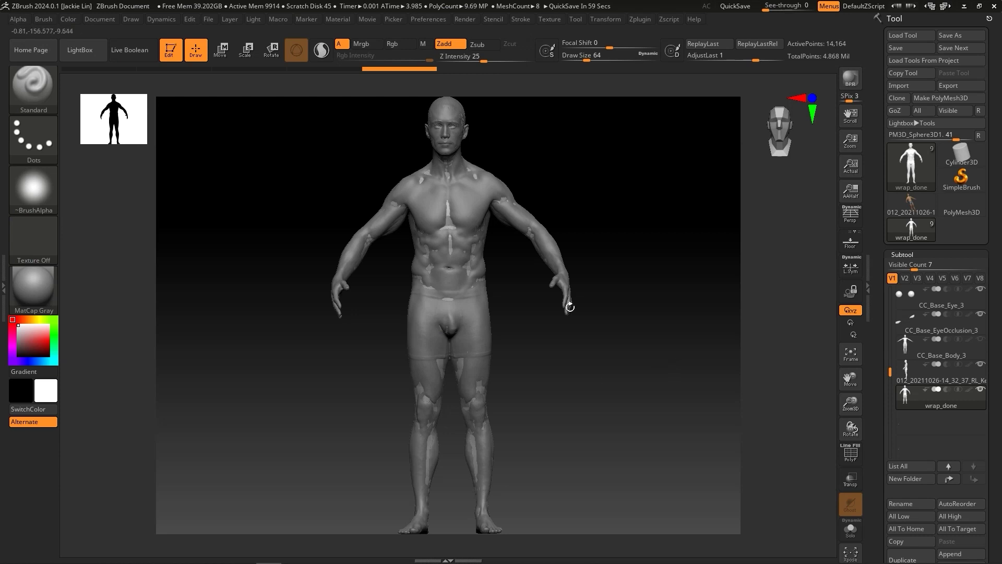
Hide the scan subtool, select wrap_done and send it to Character Creator with GoZ
{"action": "mouse_move", "coordinate": [981, 366]}
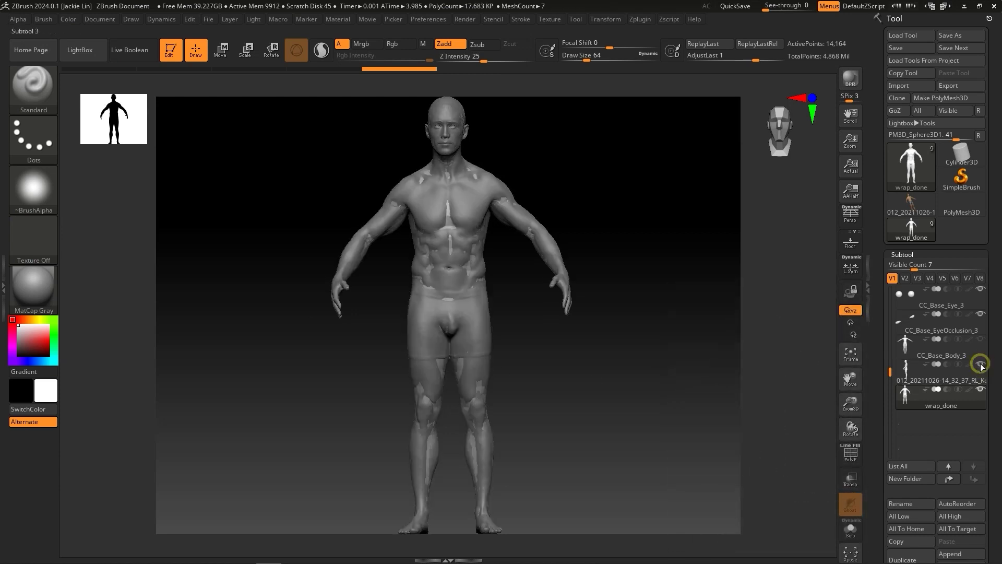
{"action": "left_click", "coordinate": [925, 399]}
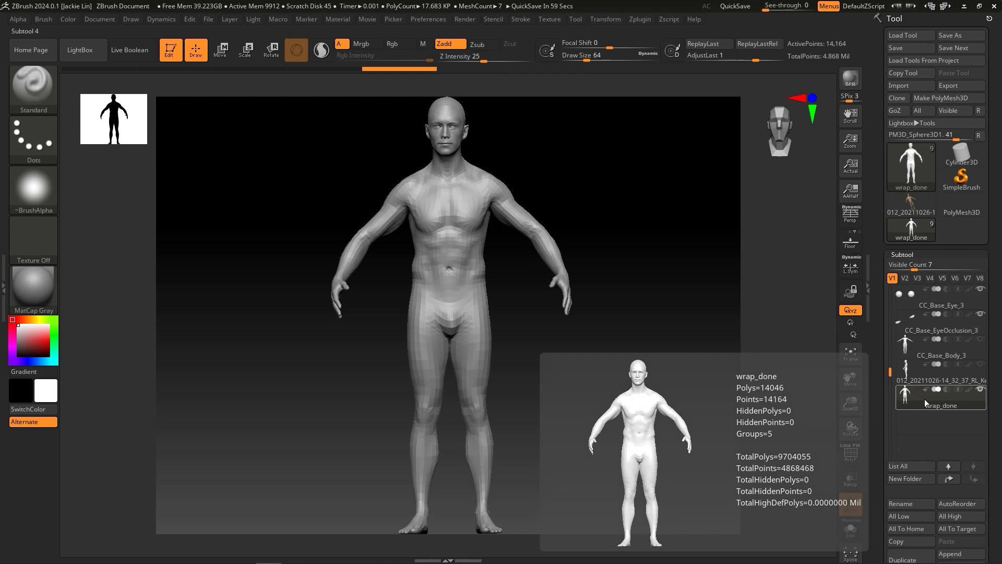
{"action": "left_click", "coordinate": [899, 112]}
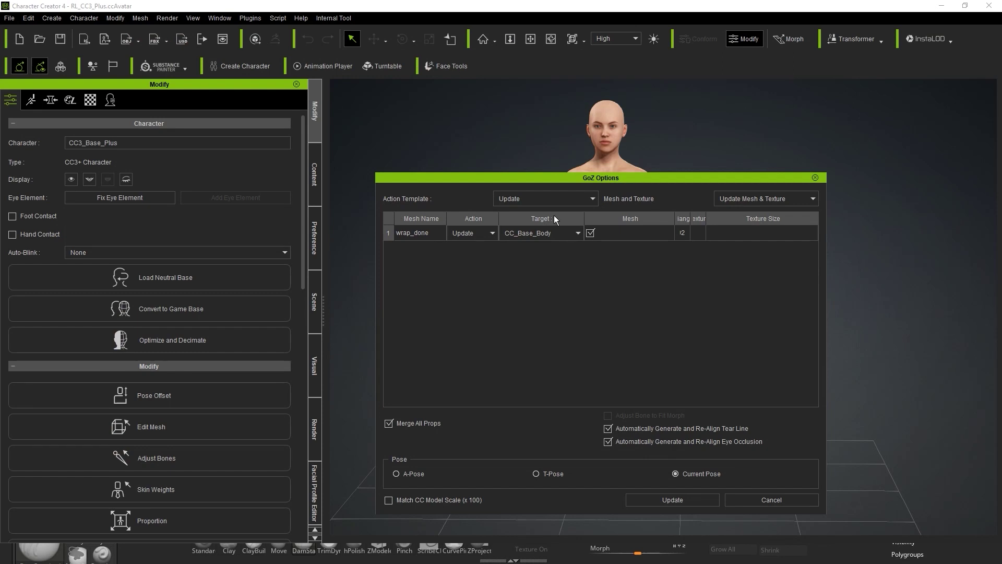
Set the GoZ action template to Create Prop and bring wrap_done into the scene as a prop
{"action": "left_click", "coordinate": [546, 199]}
{"action": "left_click", "coordinate": [546, 226]}
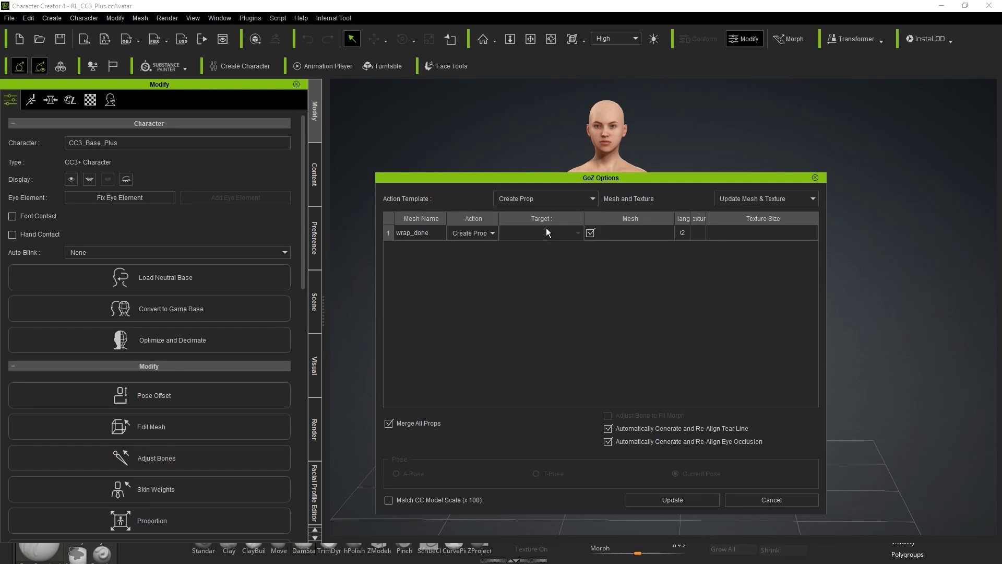
{"action": "left_click", "coordinate": [673, 500]}
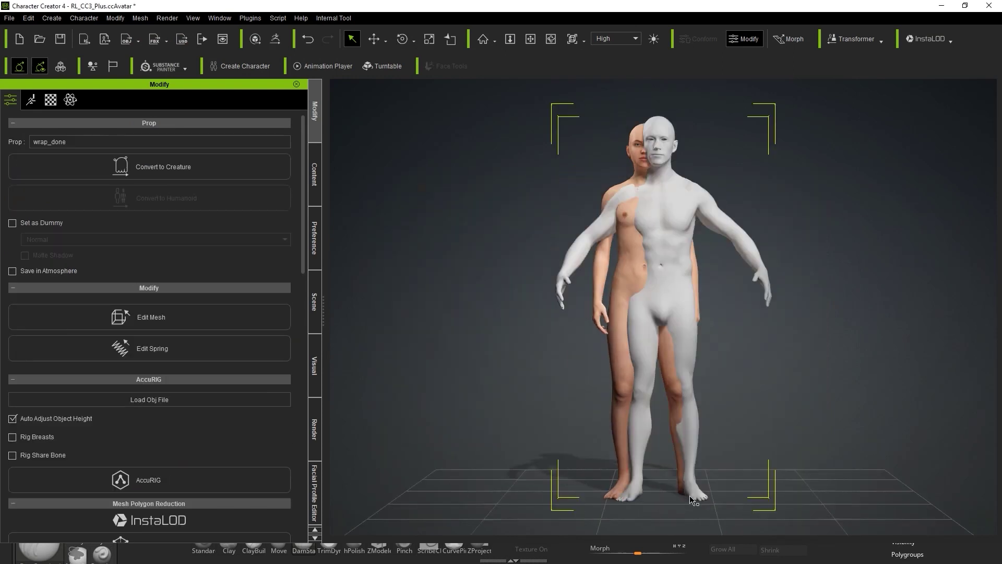
Select CC3_Base_Plus, show the Animation Player and remove the character's motion to put it in a T-pose
{"action": "left_click", "coordinate": [611, 266]}
{"action": "left_click", "coordinate": [320, 67]}
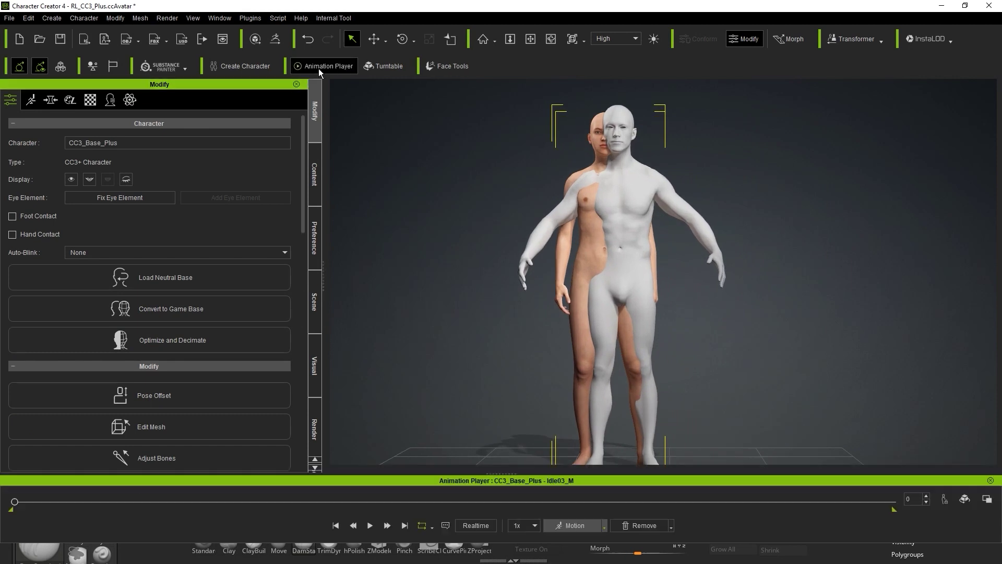
{"action": "left_click", "coordinate": [670, 526]}
{"action": "left_click", "coordinate": [668, 456]}
{"action": "middle_click_drag", "start_coordinate": [680, 254], "coordinate": [682, 311]}
{"action": "scroll", "coordinate": [663, 344], "scroll_direction": "up", "scroll_amount": 3}
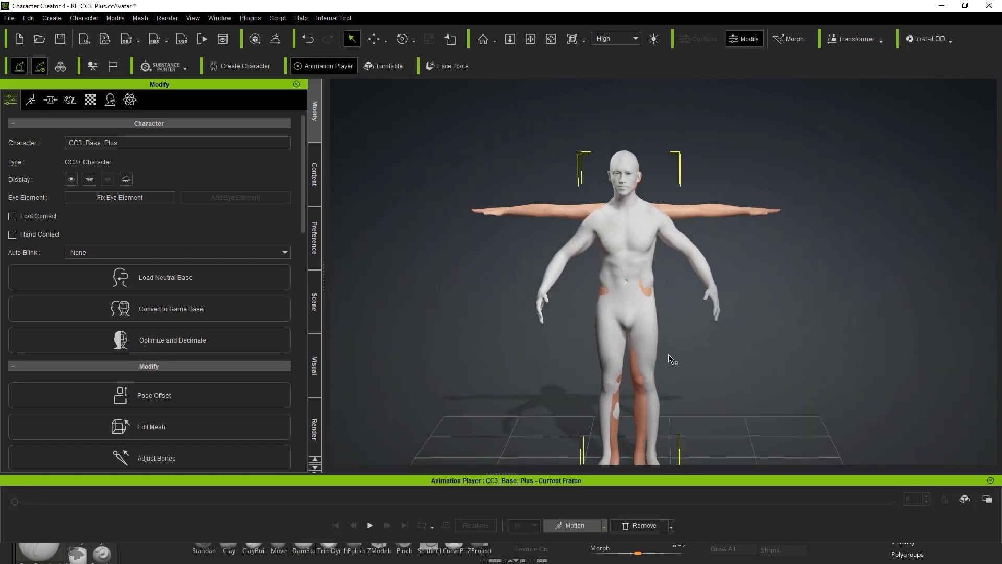
Select the wrap_done prop and set its display mode to Wireframe in the scene list
{"action": "middle_click_drag", "start_coordinate": [662, 355], "coordinate": [659, 322]}
{"action": "left_click", "coordinate": [601, 230]}
{"action": "left_click", "coordinate": [314, 301]}
{"action": "left_click", "coordinate": [165, 205]}
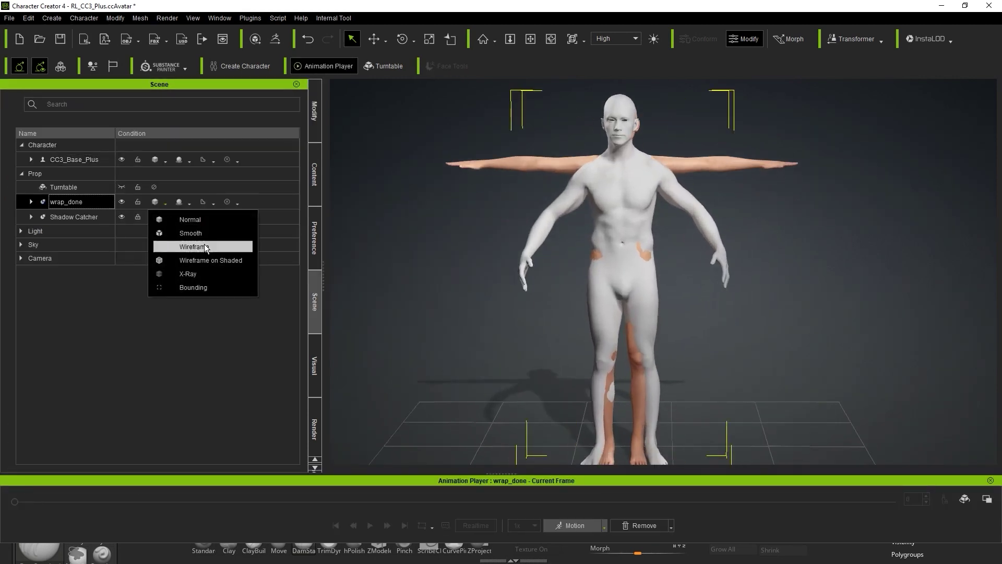
{"action": "left_click", "coordinate": [206, 246]}
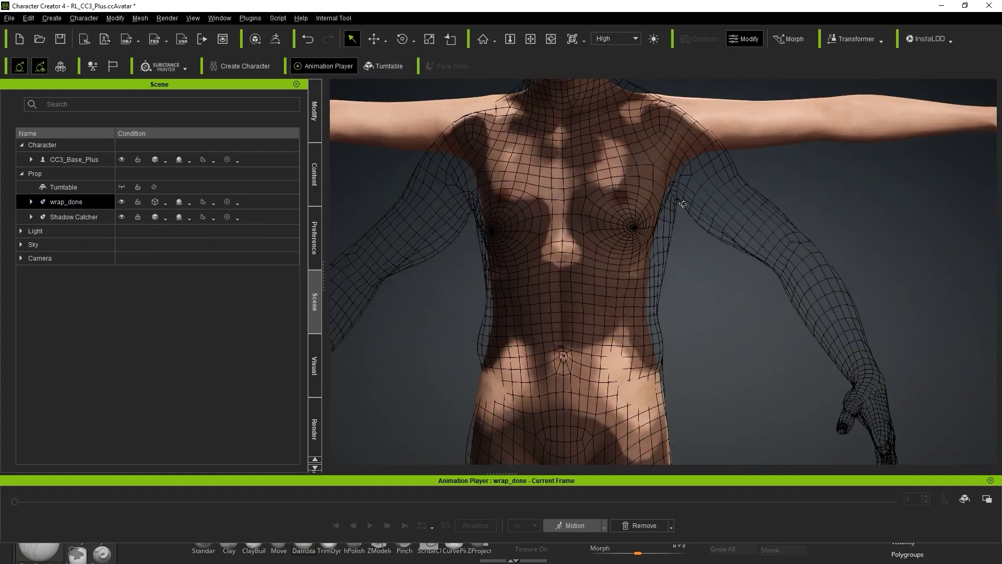
{"action": "scroll", "coordinate": [741, 266], "scroll_direction": "up", "scroll_amount": 2}
{"action": "mouse_move", "coordinate": [671, 253]}
{"action": "right_mouse_down"}
{"action": "mouse_move", "coordinate": [792, 253]}
{"action": "mouse_move", "coordinate": [671, 253]}
{"action": "right_mouse_up"}
Copy wrap_done's Roughness texture into its Opacity channel and lower the opacity map's brightness to the minimum
{"action": "left_click", "coordinate": [315, 112]}
{"action": "left_click", "coordinate": [50, 99]}
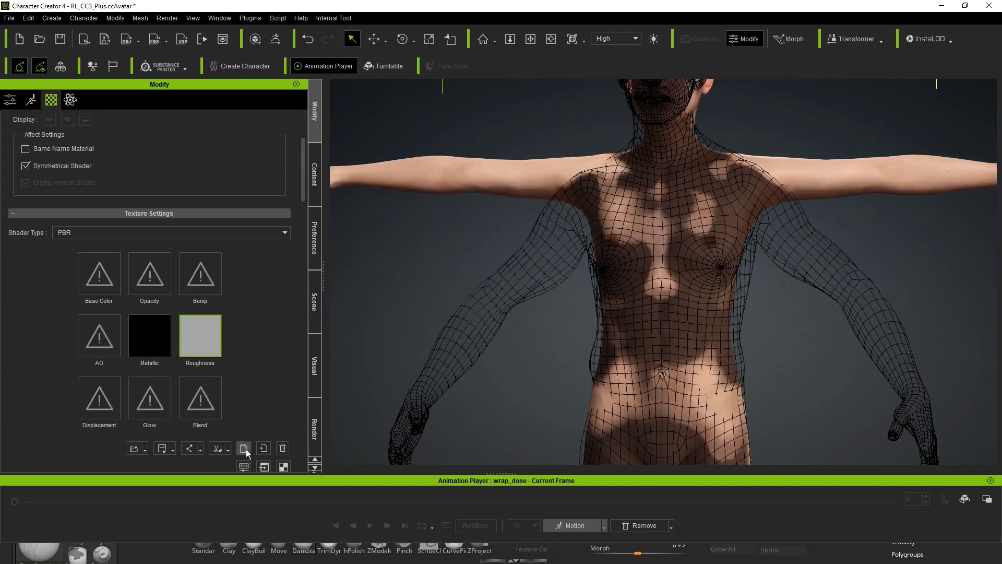
{"action": "left_click", "coordinate": [248, 467]}
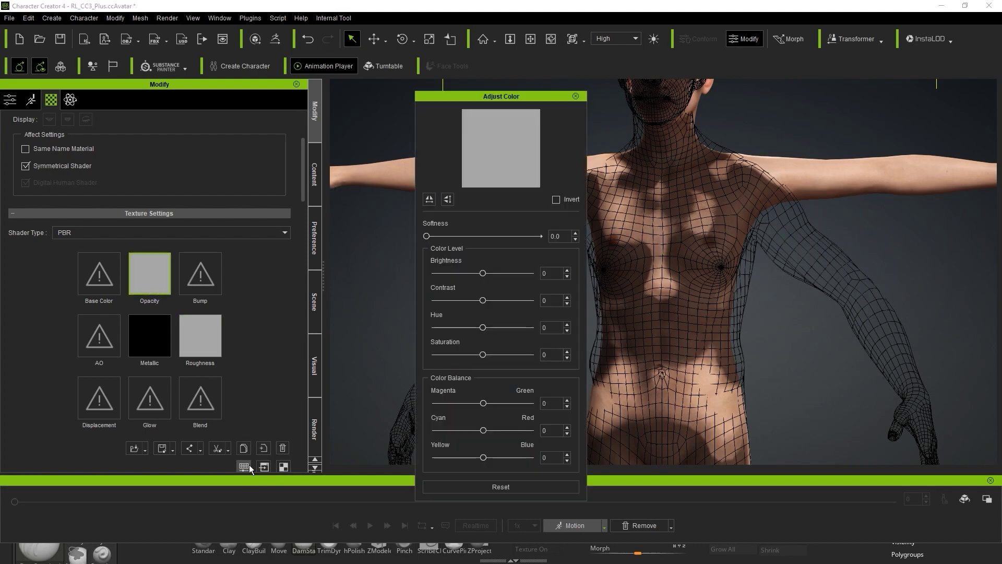
{"action": "left_click_drag", "start_coordinate": [483, 273], "coordinate": [376, 282]}
{"action": "left_click", "coordinate": [576, 97]}
Open Edit Pose for the base character with mirroring on and move the feet apart to match the wrap_done wireframe's feet
{"action": "left_click", "coordinate": [31, 100]}
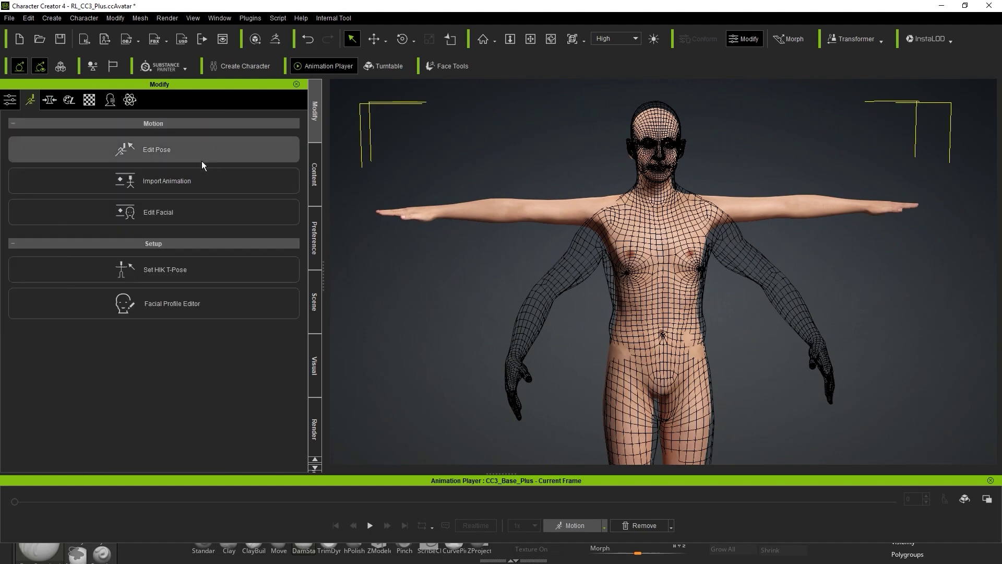
{"action": "left_click", "coordinate": [201, 152]}
{"action": "left_click", "coordinate": [341, 371]}
{"action": "scroll", "coordinate": [627, 334], "scroll_direction": "up", "scroll_amount": 2}
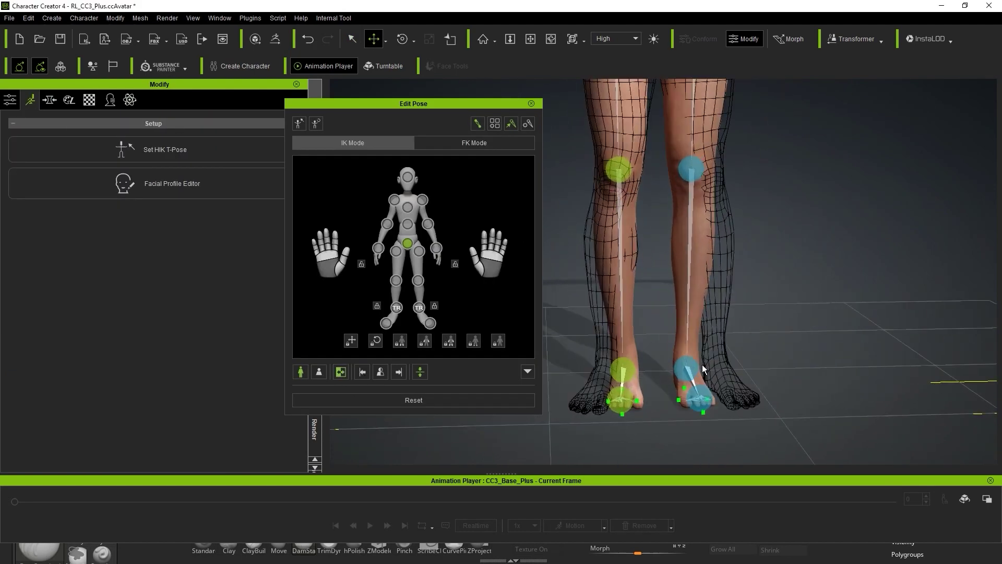
{"action": "left_click", "coordinate": [688, 370]}
{"action": "left_click_drag", "start_coordinate": [747, 370], "coordinate": [772, 368]}
{"action": "scroll", "coordinate": [734, 273], "scroll_direction": "down", "scroll_amount": 2}
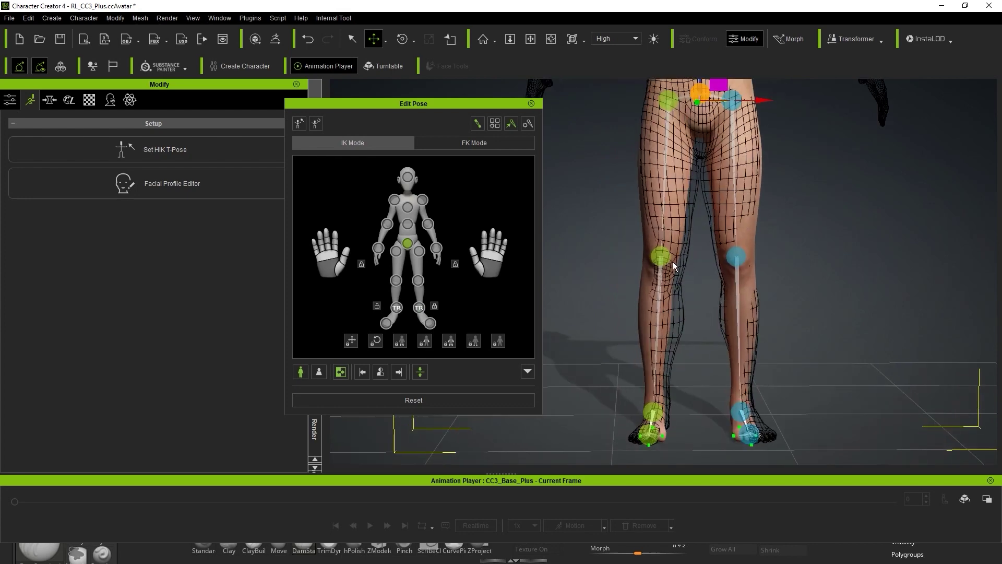
Refine the knee and ankle placement so the character's legs line up with the wireframe's legs
{"action": "right_click_drag", "start_coordinate": [654, 266], "coordinate": [656, 282]}
{"action": "left_click", "coordinate": [743, 252]}
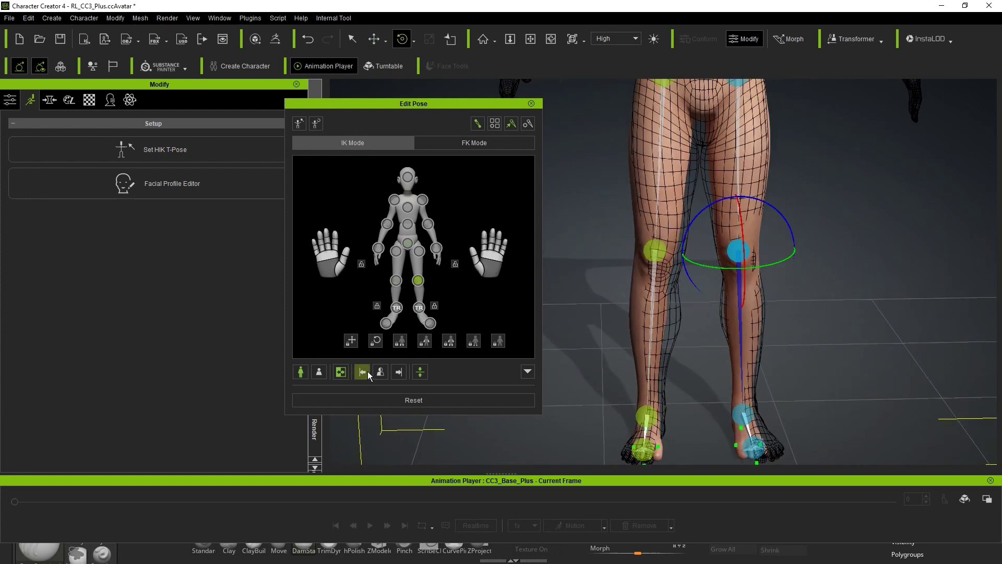
{"action": "key", "text": "w"}
{"action": "left_click_drag", "start_coordinate": [699, 414], "coordinate": [715, 414]}
{"action": "left_click", "coordinate": [659, 253]}
{"action": "right_click_drag", "start_coordinate": [673, 271], "coordinate": [839, 273]}
{"action": "scroll", "coordinate": [839, 273], "scroll_direction": "down", "scroll_amount": 3}
Rotate the upper arms down from the T-pose toward the wireframe's arms
{"action": "left_click", "coordinate": [736, 101]}
{"action": "middle_click_drag", "start_coordinate": [820, 247], "coordinate": [781, 322]}
{"action": "right_click_drag", "start_coordinate": [781, 322], "coordinate": [763, 264]}
{"action": "middle_click_drag", "start_coordinate": [762, 264], "coordinate": [734, 241]}
{"action": "left_click", "coordinate": [743, 175]}
{"action": "key", "text": "e"}
{"action": "left_click_drag", "start_coordinate": [799, 157], "coordinate": [788, 207]}
{"action": "key", "text": "ctrl+z"}
{"action": "left_click", "coordinate": [340, 371]}
{"action": "right_click_drag", "start_coordinate": [768, 314], "coordinate": [514, 338]}
Adjust the elbows and forearms to follow the wireframe's arms, and close the pose editor
{"action": "middle_click_drag", "start_coordinate": [783, 313], "coordinate": [788, 251]}
{"action": "left_click", "coordinate": [771, 224]}
{"action": "right_click_drag", "start_coordinate": [678, 250], "coordinate": [814, 246]}
{"action": "scroll", "coordinate": [776, 250], "scroll_direction": "up", "scroll_amount": 3}
{"action": "left_click", "coordinate": [727, 246]}
{"action": "key", "text": "q"}
{"action": "scroll", "coordinate": [862, 271], "scroll_direction": "down", "scroll_amount": 4}
{"action": "right_click_drag", "start_coordinate": [862, 271], "coordinate": [720, 367]}
{"action": "scroll", "coordinate": [721, 367], "scroll_direction": "up", "scroll_amount": 2}
{"action": "left_click", "coordinate": [532, 103]}
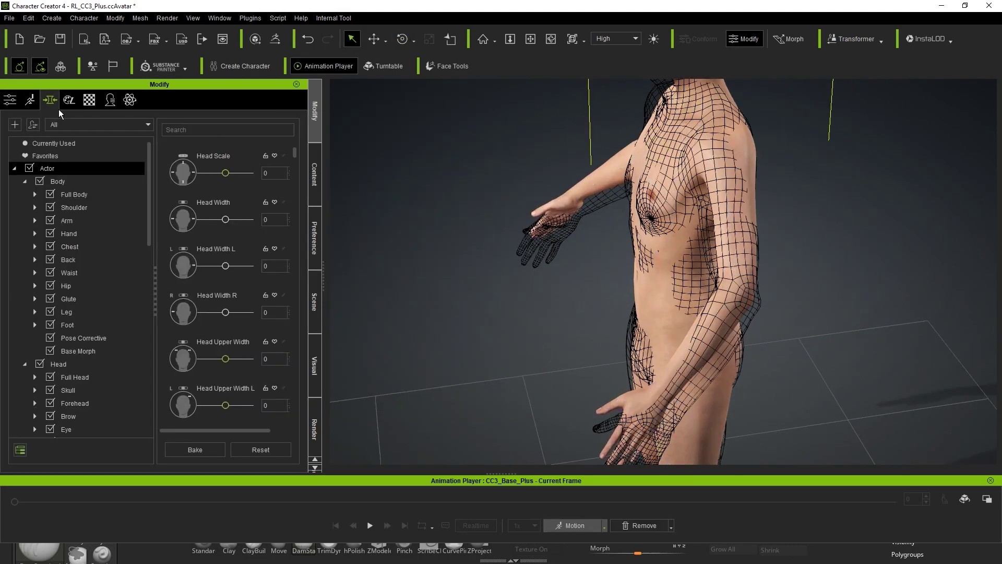
Filter the Arm morphs by "len" and set Upper Arm Length to 18
{"action": "left_click", "coordinate": [78, 221]}
{"action": "left_click", "coordinate": [220, 129]}
{"action": "type", "text": "len"}
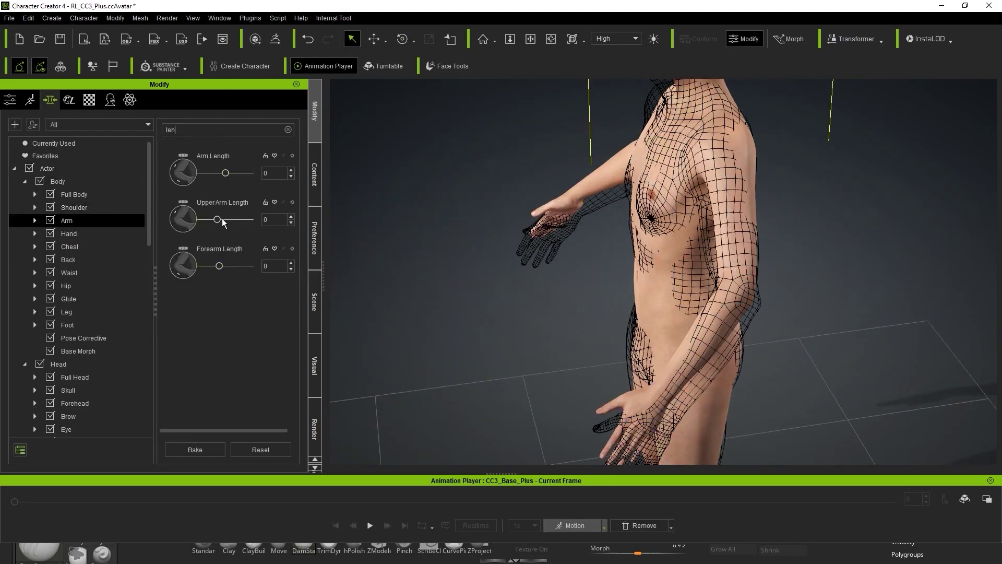
{"action": "left_click_drag", "start_coordinate": [221, 225], "coordinate": [227, 225]}
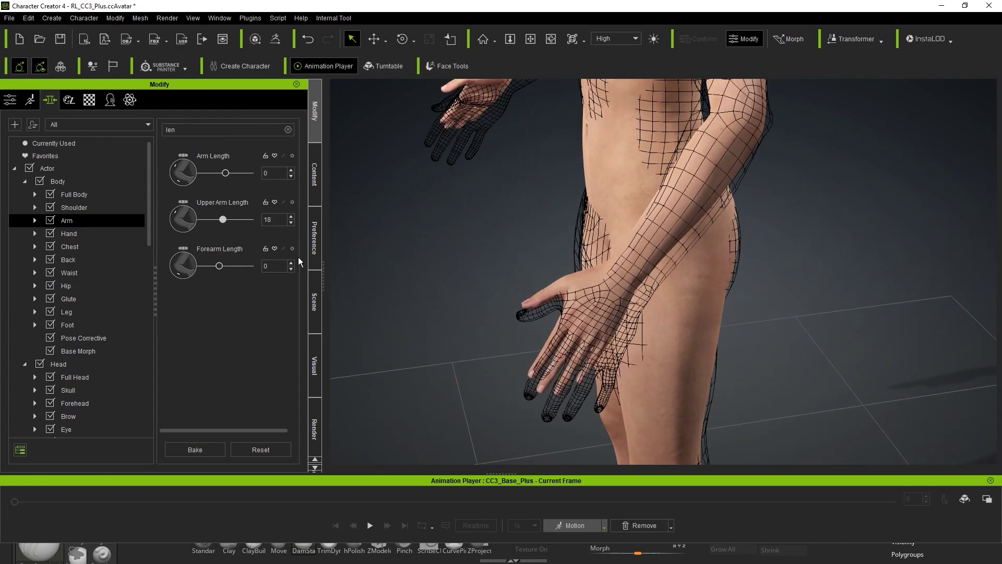
{"action": "left_click", "coordinate": [91, 238]}
Reopen Edit Pose and move the character's left wrist slightly to line up with the wireframe's hand
{"action": "left_click", "coordinate": [30, 100]}
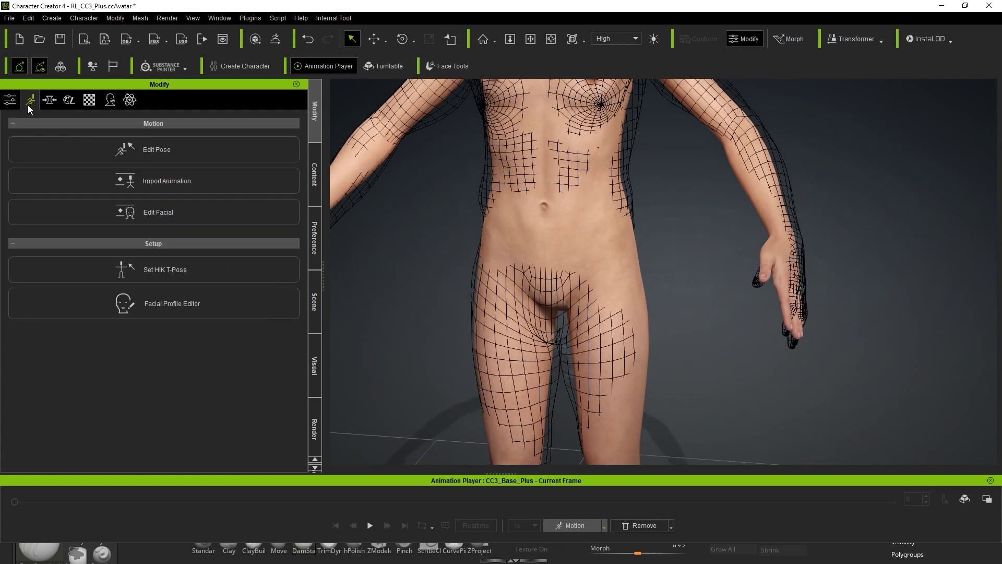
{"action": "left_click", "coordinate": [151, 150]}
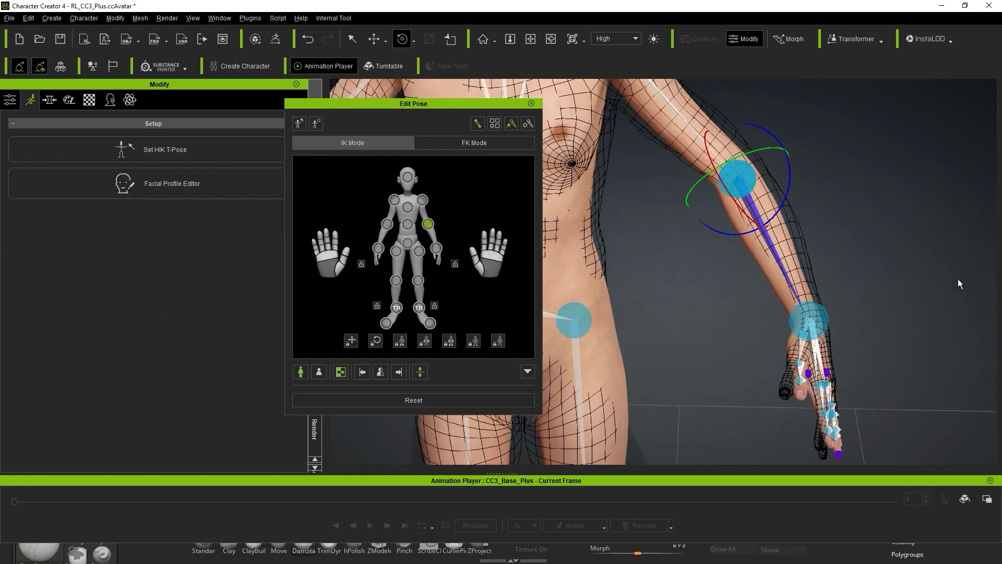
{"action": "middle_click_drag", "start_coordinate": [924, 298], "coordinate": [921, 152]}
{"action": "left_click", "coordinate": [809, 175]}
{"action": "key", "text": "q"}
{"action": "middle_click_drag", "start_coordinate": [808, 181], "coordinate": [759, 227]}
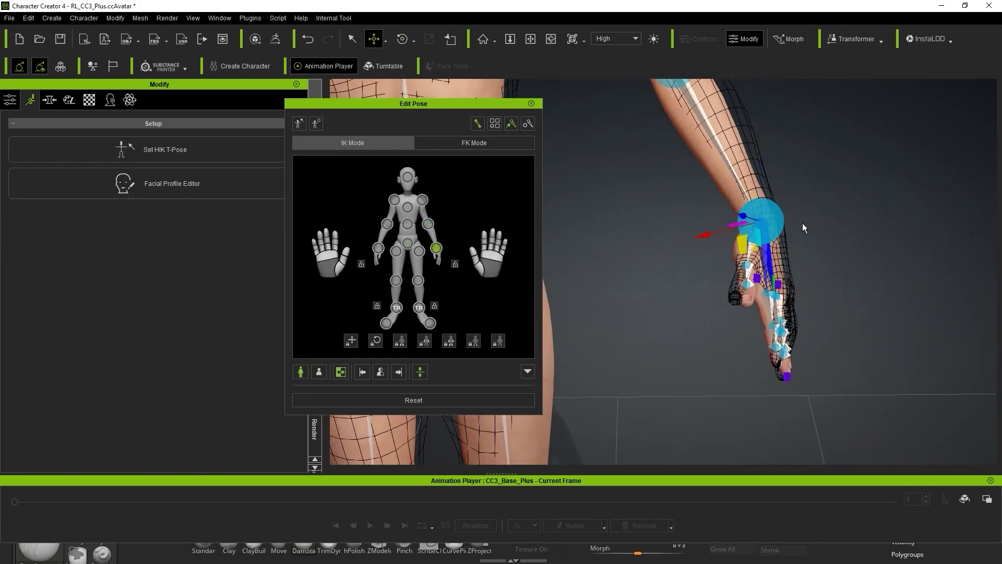
{"action": "left_click_drag", "start_coordinate": [710, 235], "coordinate": [727, 232]}
Rotate the hand at the wrist to fit the wireframe's hand, and finish pose editing
{"action": "middle_click_drag", "start_coordinate": [727, 232], "coordinate": [652, 240]}
{"action": "key", "text": "e"}
{"action": "left_click_drag", "start_coordinate": [764, 271], "coordinate": [781, 269]}
{"action": "left_click", "coordinate": [491, 255]}
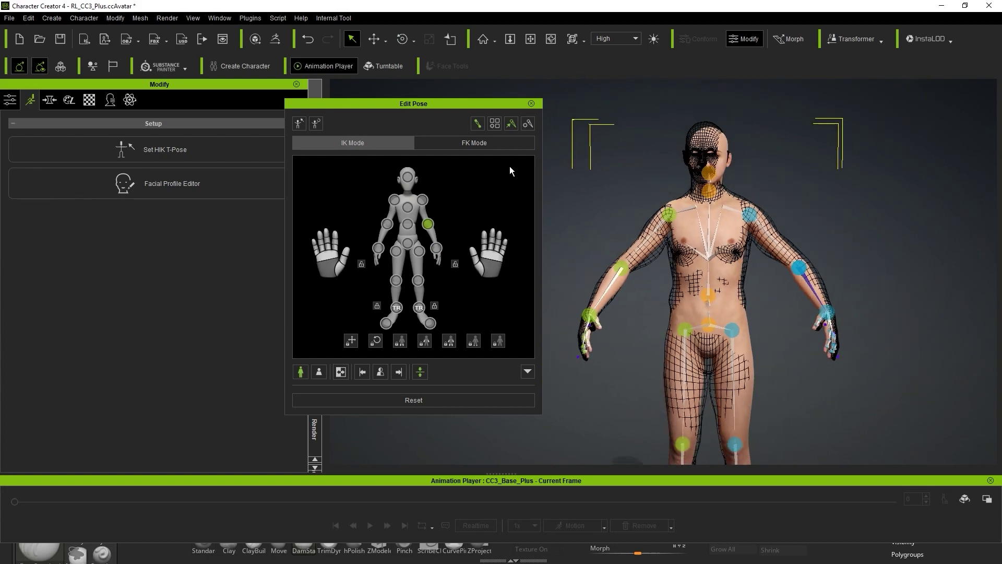
{"action": "left_click", "coordinate": [531, 103]}
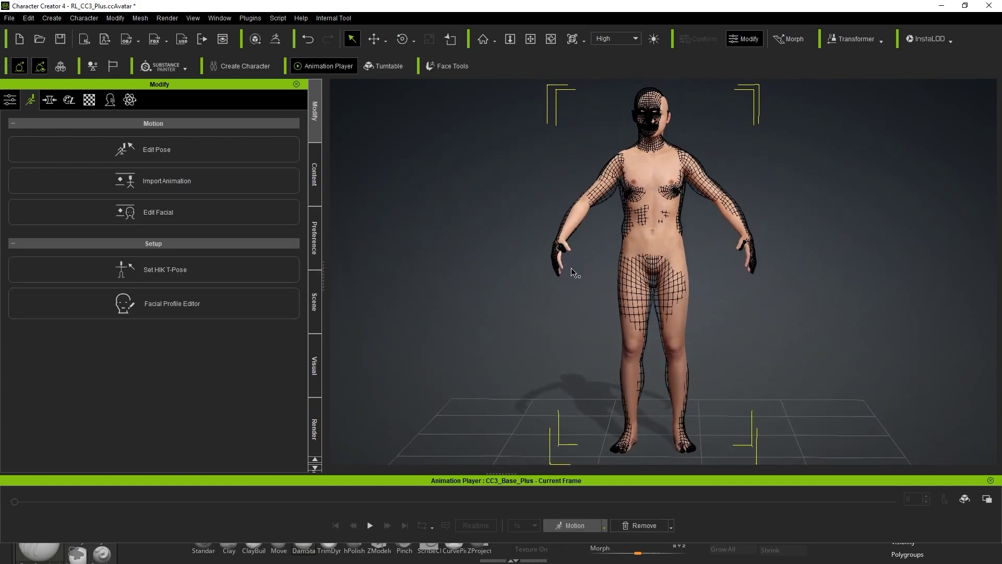
Delete the wrap_done prop from the scene
{"action": "left_click", "coordinate": [315, 295]}
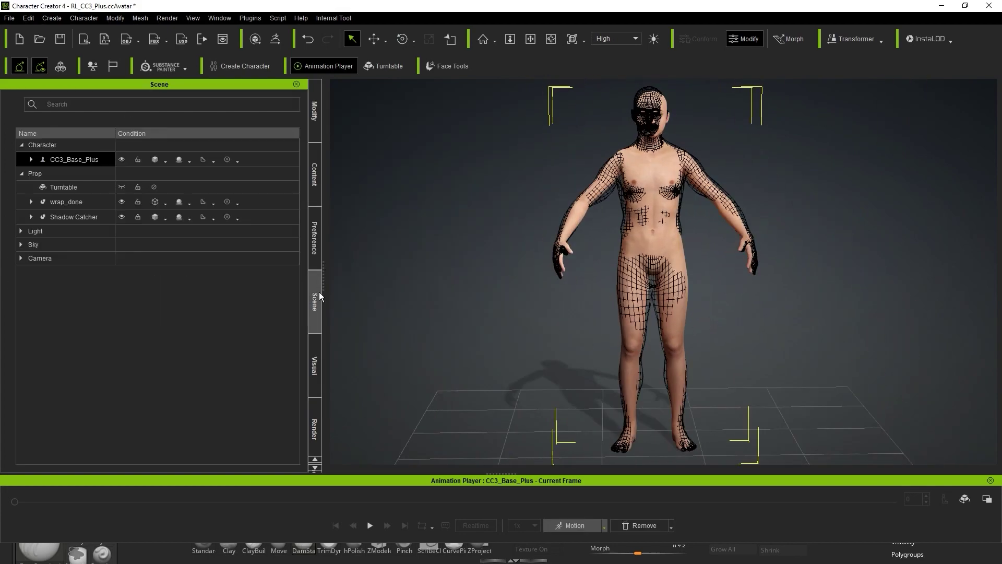
{"action": "left_click", "coordinate": [75, 205]}
{"action": "key", "text": "Delete"}
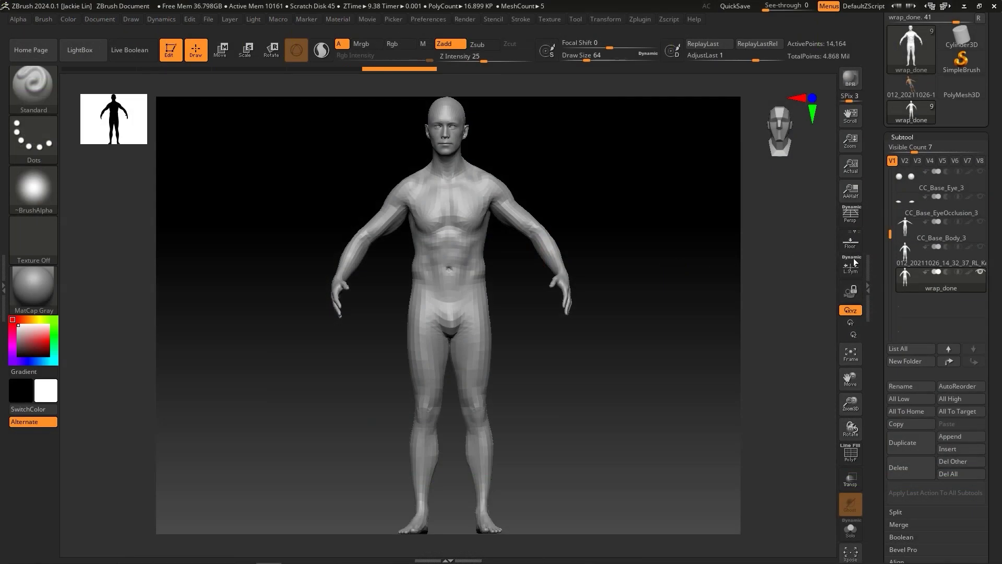
Switch to ZBrush and send wrap_done to Character Creator through GoZ, updating CC_Base_Body in the current pose
{"action": "left_click_drag", "start_coordinate": [884, 234], "coordinate": [878, 322]}
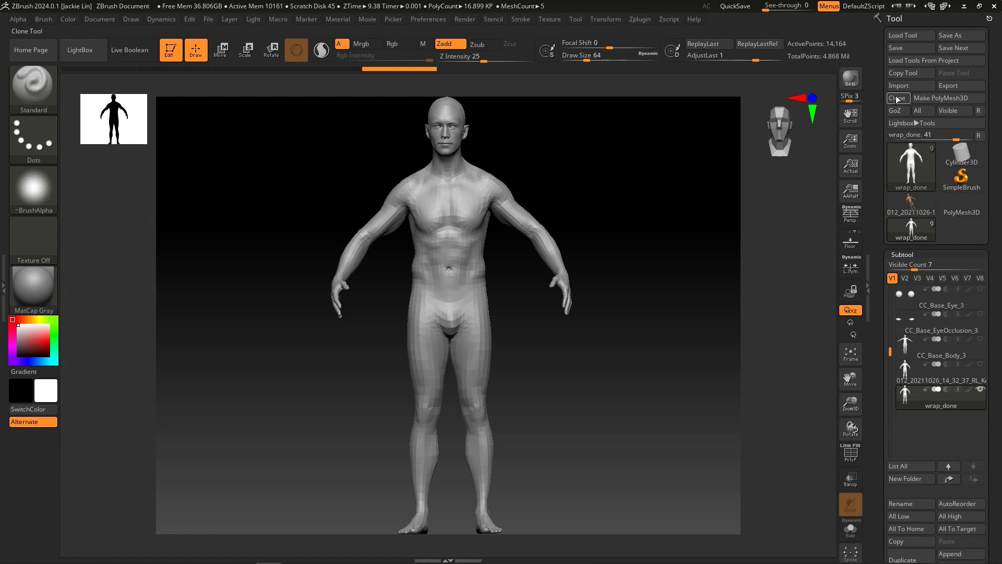
{"action": "left_click", "coordinate": [899, 113]}
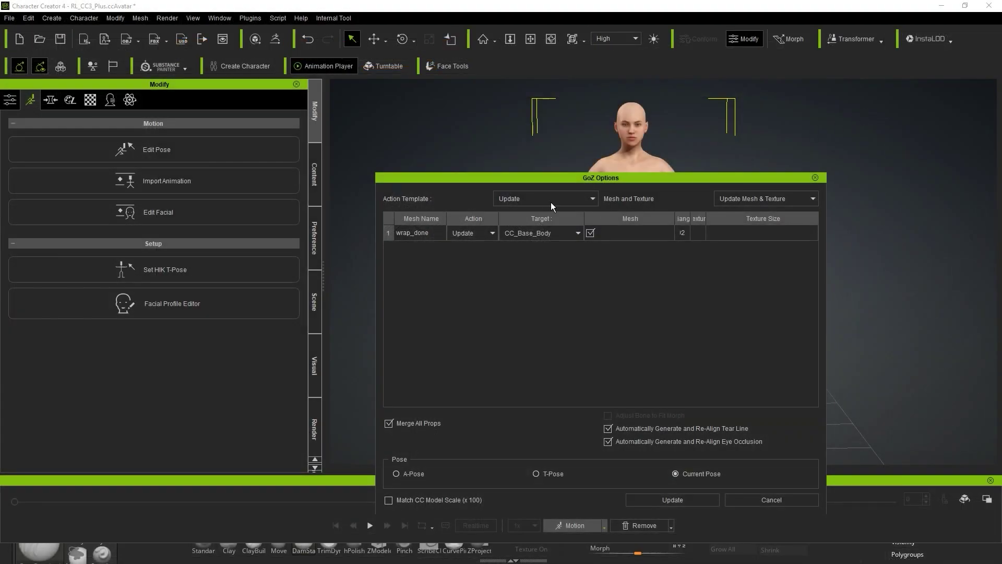
{"action": "left_click", "coordinate": [547, 198]}
{"action": "left_click", "coordinate": [547, 198]}
{"action": "left_click", "coordinate": [659, 499]}
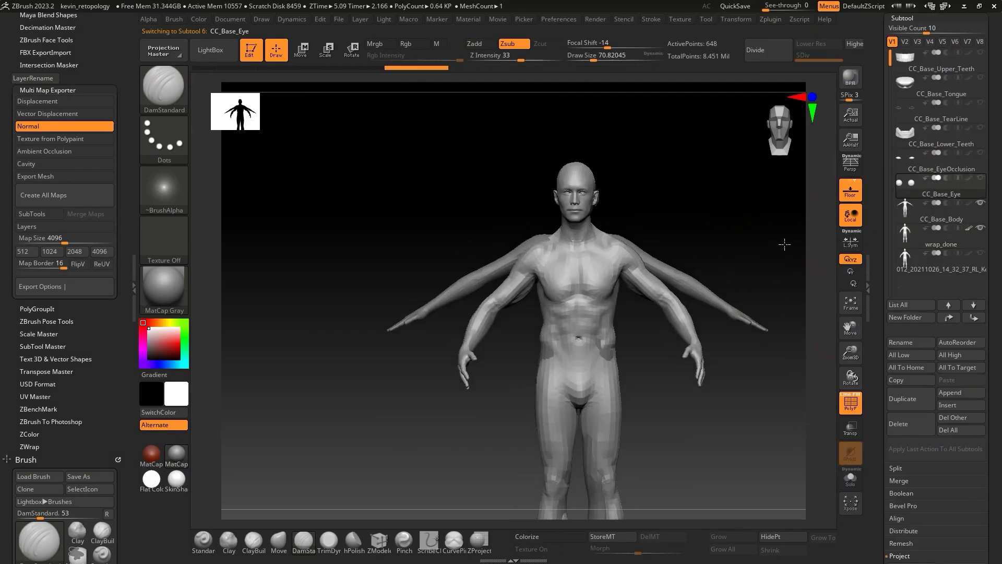
In ZBrush, turn on transparency, make wrap_done the active subtool and hide CC_Base_Body
{"action": "left_click", "coordinate": [850, 477]}
{"action": "left_click", "coordinate": [851, 477]}
{"action": "left_click", "coordinate": [850, 428]}
{"action": "left_click", "coordinate": [633, 261], "text": "alt"}
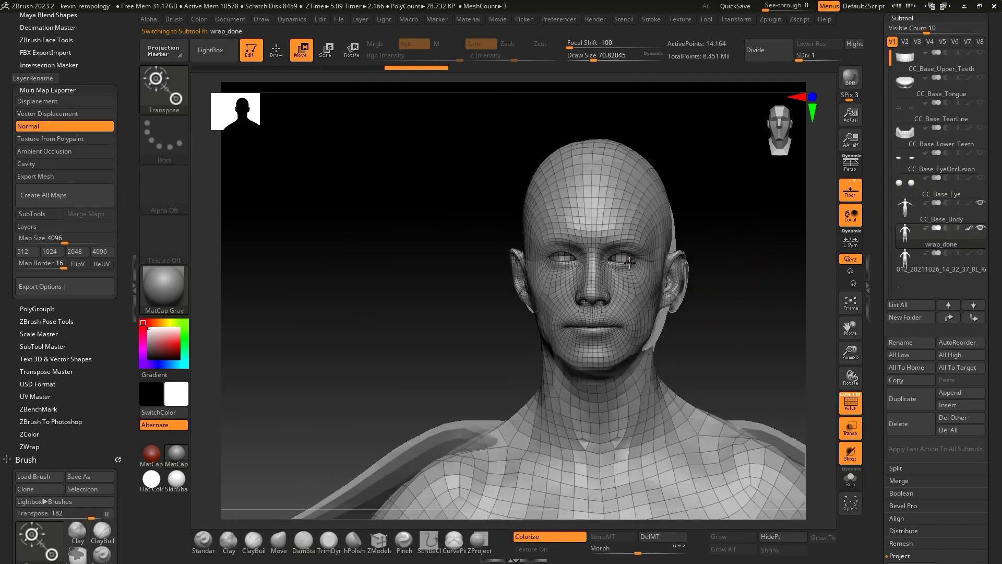
{"action": "left_click", "coordinate": [633, 261], "text": "alt"}
{"action": "left_click", "coordinate": [981, 204]}
Shift the tongue sideways to fit inside the wrap_done head's mouth
{"action": "left_click_drag", "start_coordinate": [436, 236], "coordinate": [601, 220]}
{"action": "left_click_drag", "start_coordinate": [456, 276], "coordinate": [611, 248]}
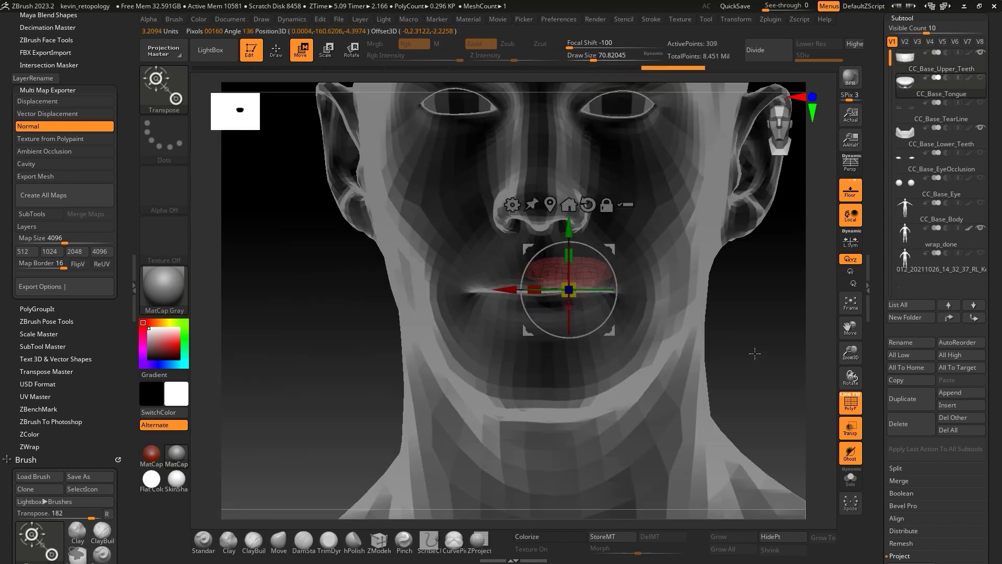
{"action": "left_click_drag", "start_coordinate": [507, 289], "coordinate": [477, 289]}
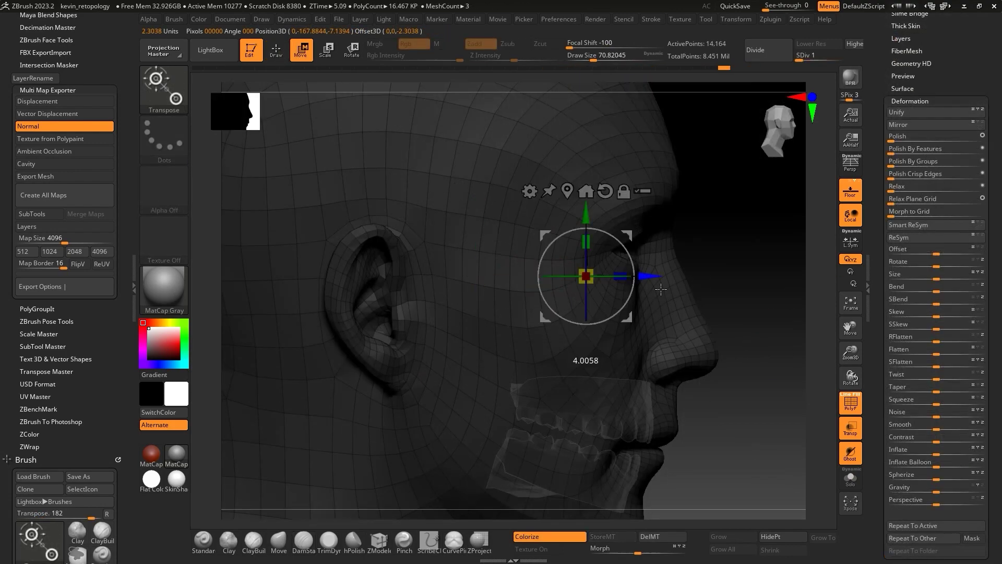
{"action": "mouse_move", "coordinate": [678, 314]}
{"action": "right_mouse_down"}
{"action": "mouse_move", "coordinate": [736, 320]}
{"action": "mouse_move", "coordinate": [678, 313]}
{"action": "right_mouse_up"}
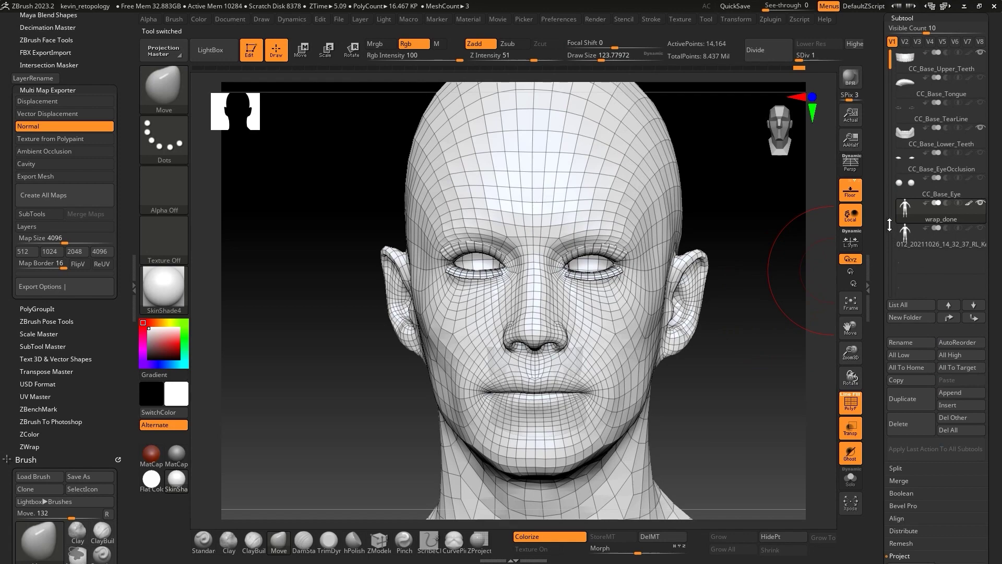
Send all subtools to Character Creator through GoZ and update the teeth, tongue, tear line, eye occlusion, eyes and body, excluding the 012 scan mesh
{"action": "left_click_drag", "start_coordinate": [890, 224], "coordinate": [882, 281]}
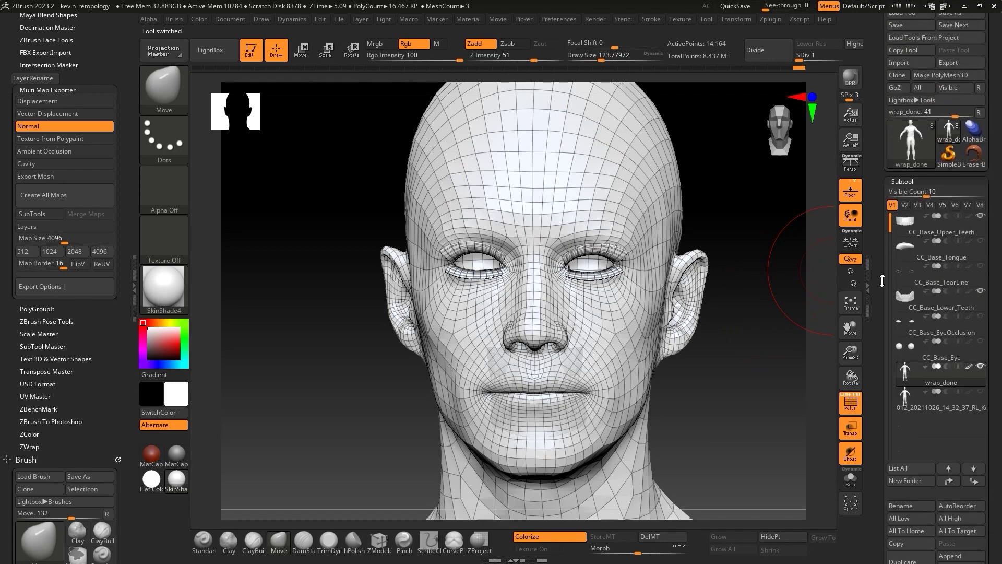
{"action": "left_click", "coordinate": [929, 93]}
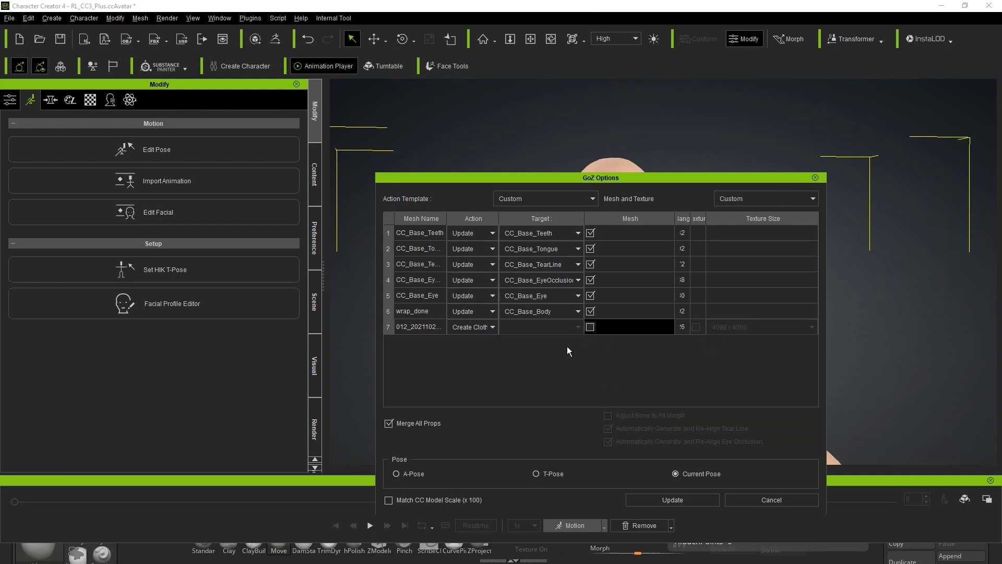
{"action": "left_click", "coordinate": [493, 327]}
{"action": "left_click", "coordinate": [494, 328]}
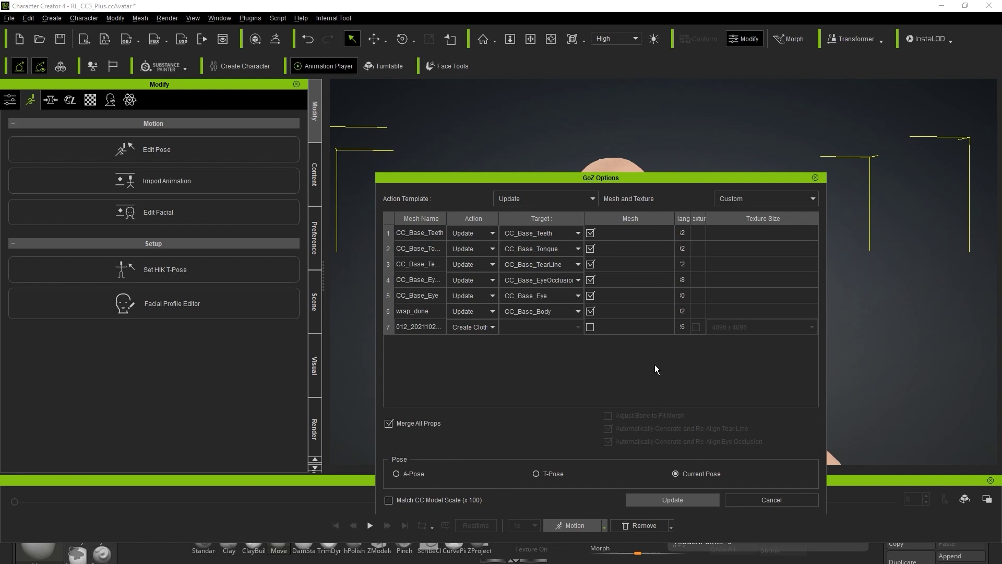
Examine the updated character's face and full body up close and from several angles
{"action": "right_click_drag", "start_coordinate": [557, 304], "coordinate": [685, 277]}
{"action": "scroll", "coordinate": [672, 195], "scroll_direction": "up", "scroll_amount": 5}
{"action": "middle_click_drag", "start_coordinate": [672, 195], "coordinate": [709, 293]}
{"action": "scroll", "coordinate": [710, 293], "scroll_direction": "up", "scroll_amount": 7}
{"action": "scroll", "coordinate": [695, 367], "scroll_direction": "down", "scroll_amount": 10}
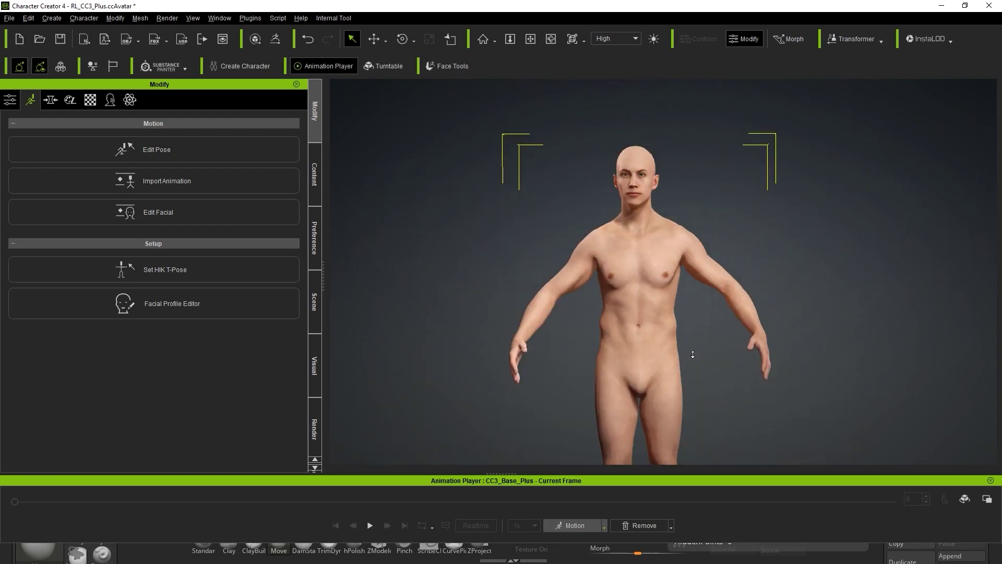
{"action": "right_click_drag", "start_coordinate": [696, 367], "coordinate": [517, 371]}
{"action": "key", "text": "f"}
Open Adjust Bones and examine how the skeleton sits inside the torso, arms and legs
{"action": "left_click", "coordinate": [10, 101]}
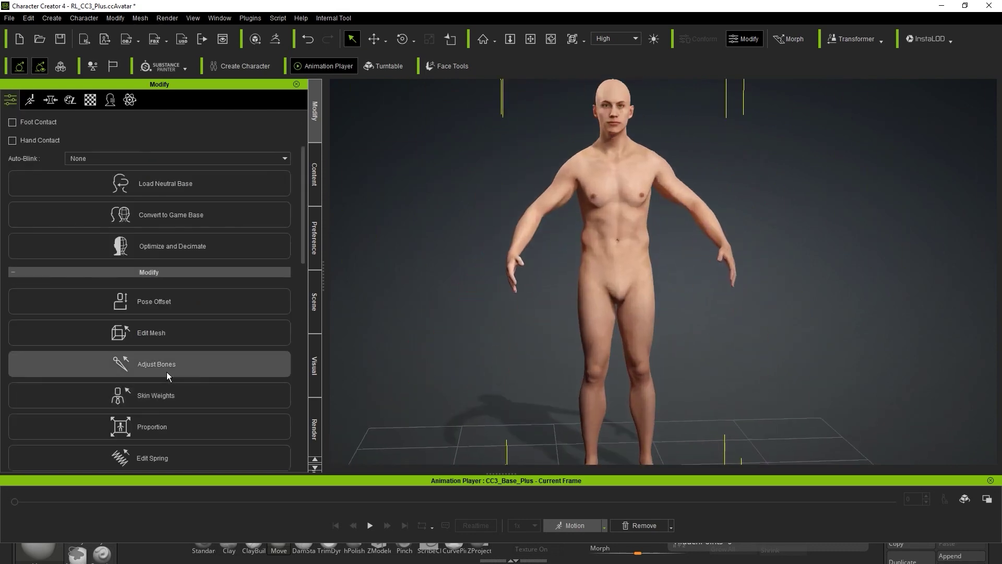
{"action": "left_click", "coordinate": [190, 365]}
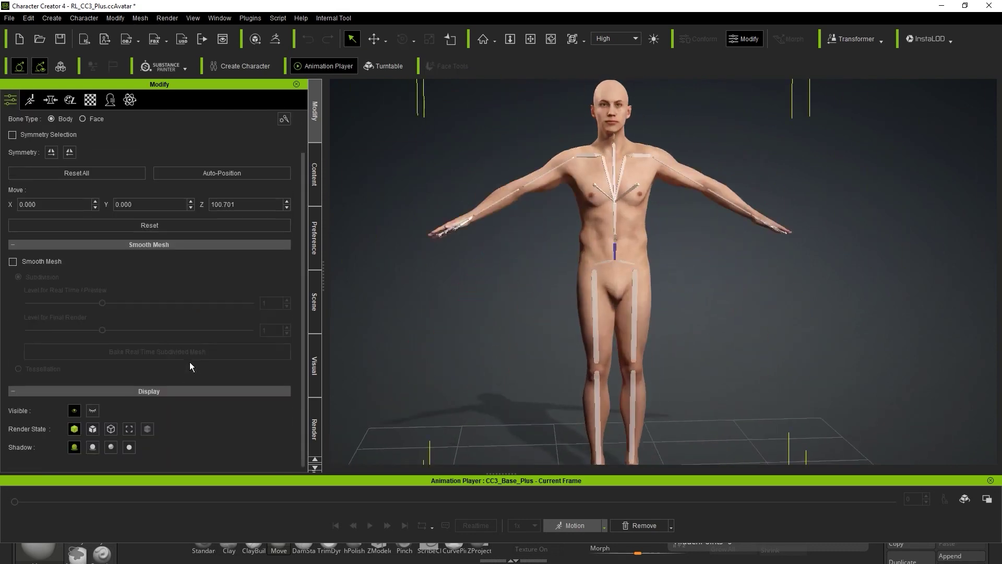
{"action": "right_click_drag", "start_coordinate": [673, 333], "coordinate": [568, 290]}
{"action": "scroll", "coordinate": [568, 290], "scroll_direction": "up", "scroll_amount": 3}
{"action": "scroll", "coordinate": [574, 315], "scroll_direction": "up", "scroll_amount": 3}
{"action": "middle_click_drag", "start_coordinate": [573, 315], "coordinate": [636, 141]}
{"action": "scroll", "coordinate": [636, 140], "scroll_direction": "up", "scroll_amount": 4}
{"action": "scroll", "coordinate": [611, 256], "scroll_direction": "down", "scroll_amount": 5}
{"action": "right_click_drag", "start_coordinate": [610, 255], "coordinate": [646, 256]}
{"action": "scroll", "coordinate": [637, 334], "scroll_direction": "down", "scroll_amount": 6}
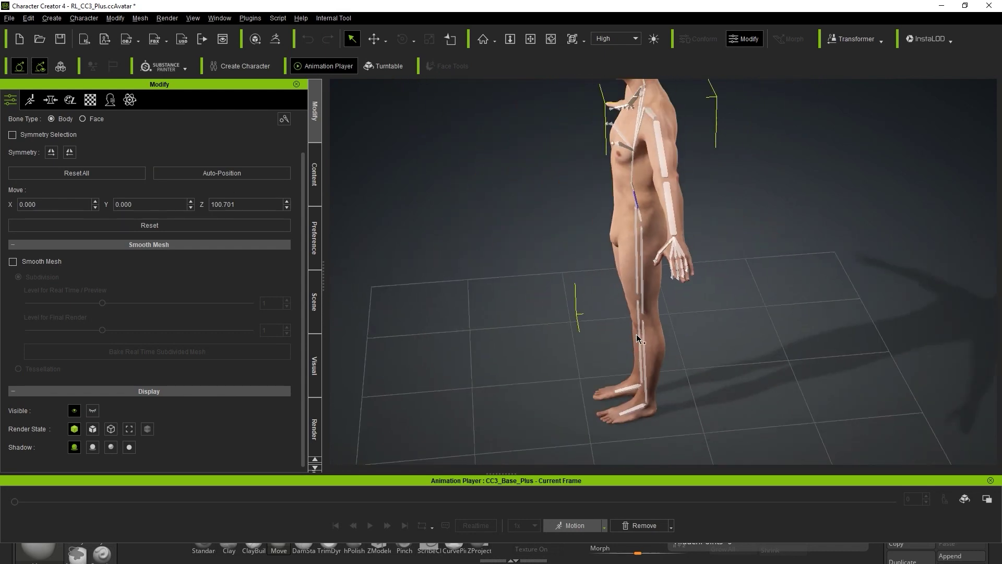
{"action": "right_click_drag", "start_coordinate": [637, 334], "coordinate": [698, 271]}
{"action": "scroll", "coordinate": [698, 271], "scroll_direction": "down", "scroll_amount": 2}
{"action": "middle_click_drag", "start_coordinate": [697, 271], "coordinate": [729, 325]}
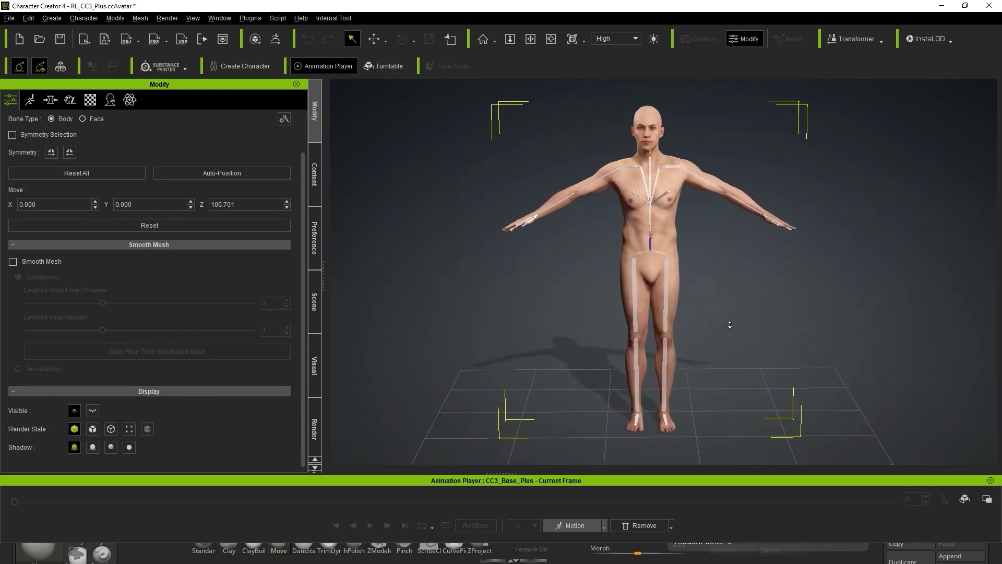
Auto-position the bones to fit the updated body, and leave Adjust Bones
{"action": "left_click", "coordinate": [219, 173]}
{"action": "scroll", "coordinate": [794, 277], "scroll_direction": "up", "scroll_amount": 2}
{"action": "scroll", "coordinate": [284, 322], "scroll_direction": "up", "scroll_amount": 1}
{"action": "scroll", "coordinate": [376, 182], "scroll_direction": "up", "scroll_amount": 2}
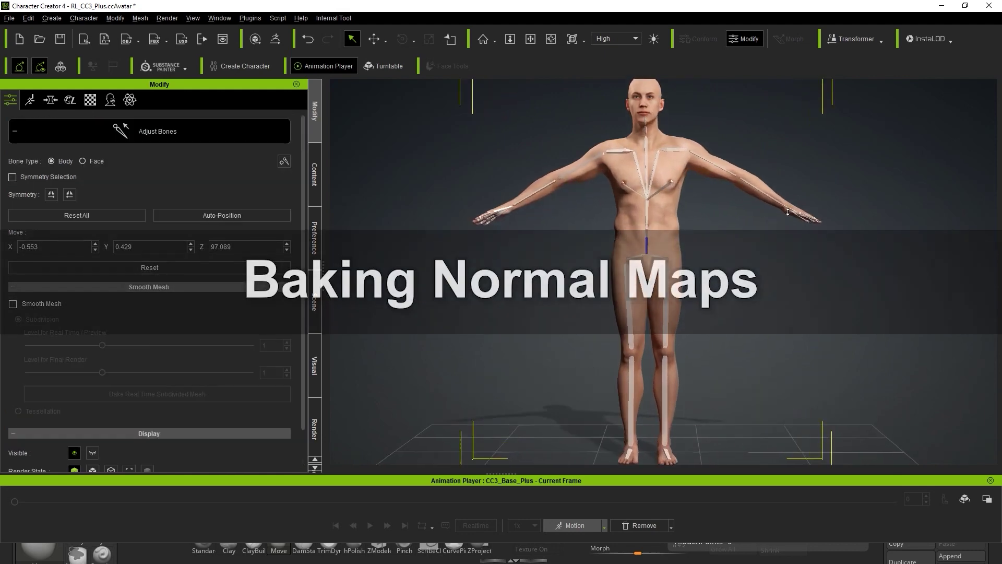
{"action": "left_click", "coordinate": [182, 141]}
{"action": "scroll", "coordinate": [724, 261], "scroll_direction": "down", "scroll_amount": 2}
{"action": "right_click_drag", "start_coordinate": [723, 261], "coordinate": [826, 306]}
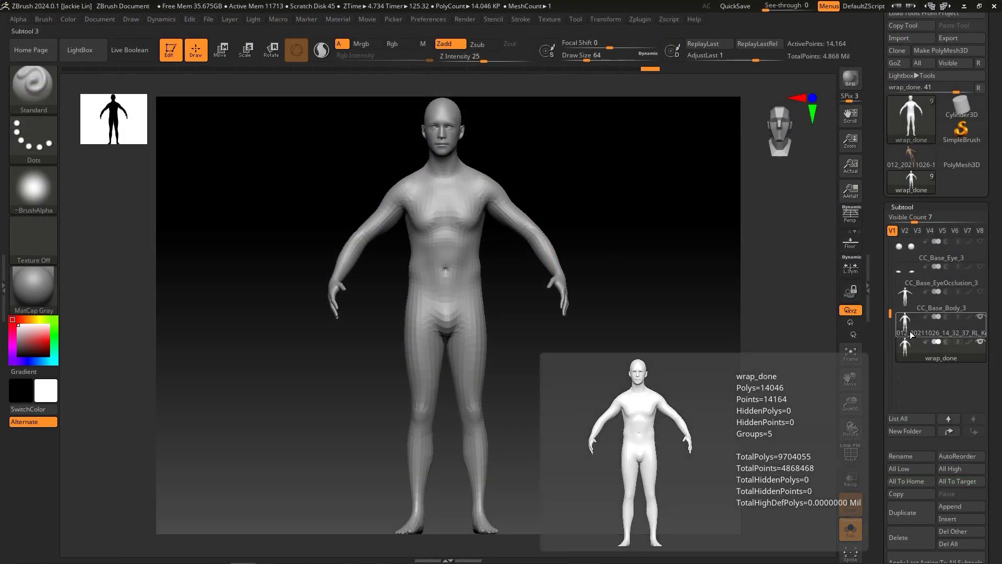
Switch to ZBrush, compare the 012 scan with wrap_done, and subdivide wrap_done to SDiv level 5
{"action": "left_click", "coordinate": [914, 353]}
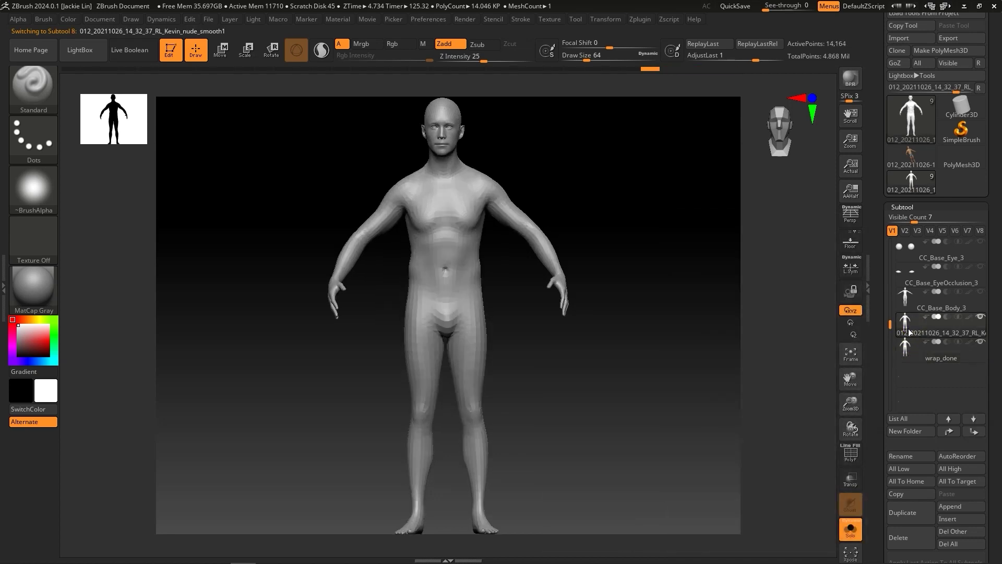
{"action": "left_click", "coordinate": [909, 332]}
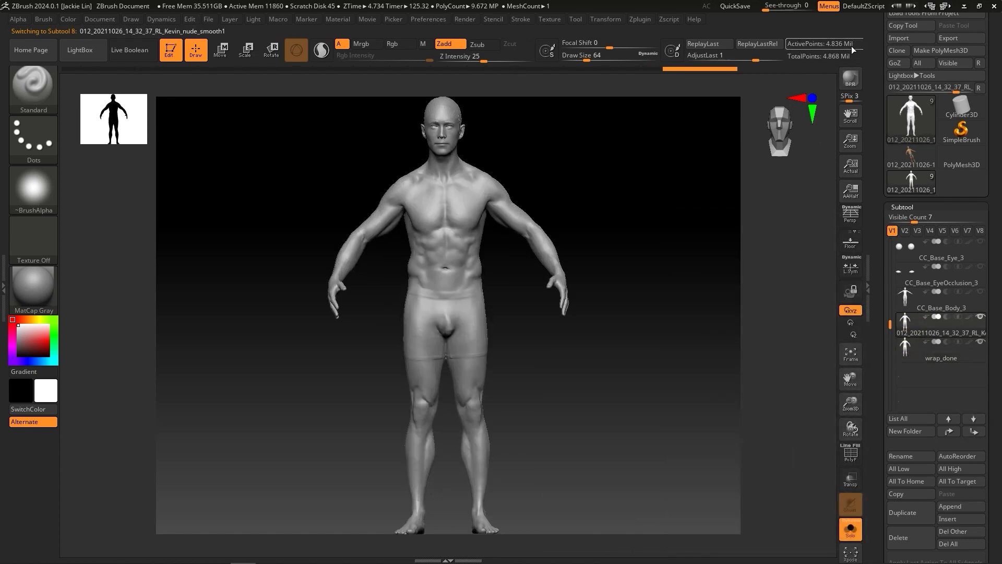
{"action": "left_click", "coordinate": [914, 352]}
{"action": "left_click", "coordinate": [903, 206]}
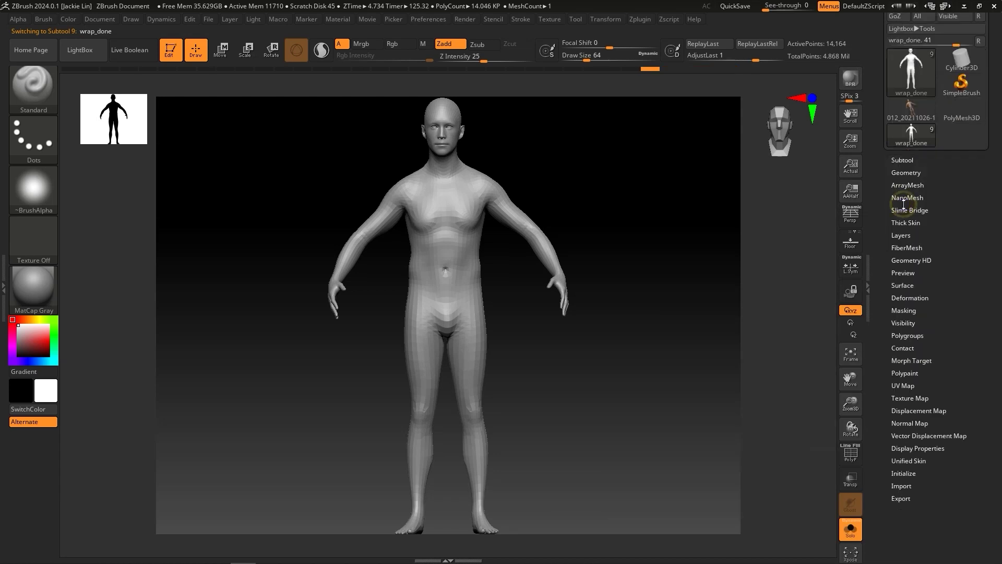
{"action": "left_click", "coordinate": [905, 173]}
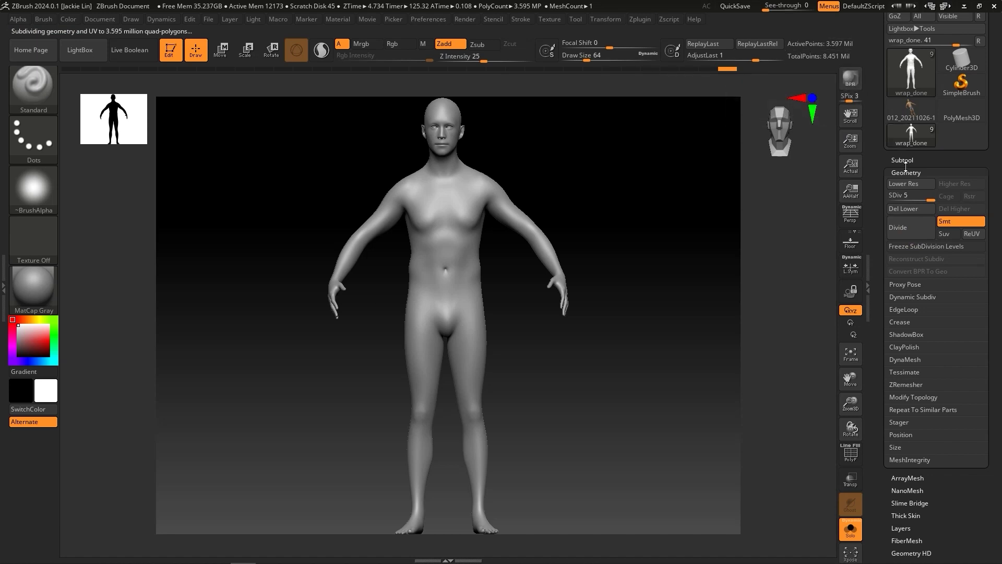
Lower wrap_done to SDiv 1 and mask the whole head down to the upper neck with the MaskLasso brush
{"action": "left_click_drag", "start_coordinate": [927, 198], "coordinate": [892, 198]}
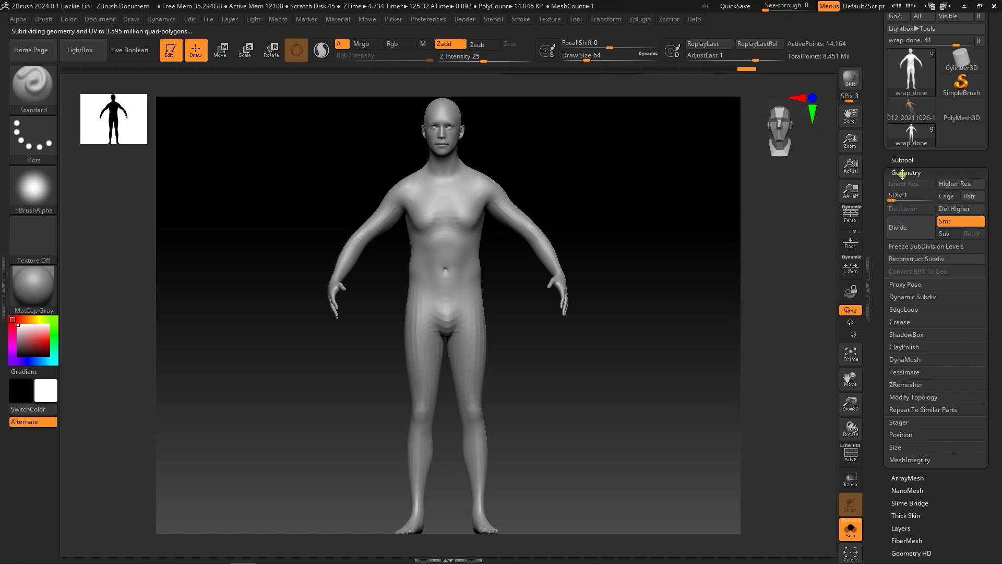
{"action": "left_click", "coordinate": [902, 173]}
{"action": "right_click_drag", "start_coordinate": [505, 194], "coordinate": [441, 300], "text": "alt"}
{"action": "right_click_drag", "start_coordinate": [531, 232], "coordinate": [602, 334], "text": "alt"}
{"action": "right_click_drag", "start_coordinate": [535, 268], "coordinate": [808, 113]}
{"action": "left_click_drag", "start_coordinate": [809, 113], "coordinate": [524, 193]}
{"action": "key", "text": "b"}
{"action": "key", "text": "m"}
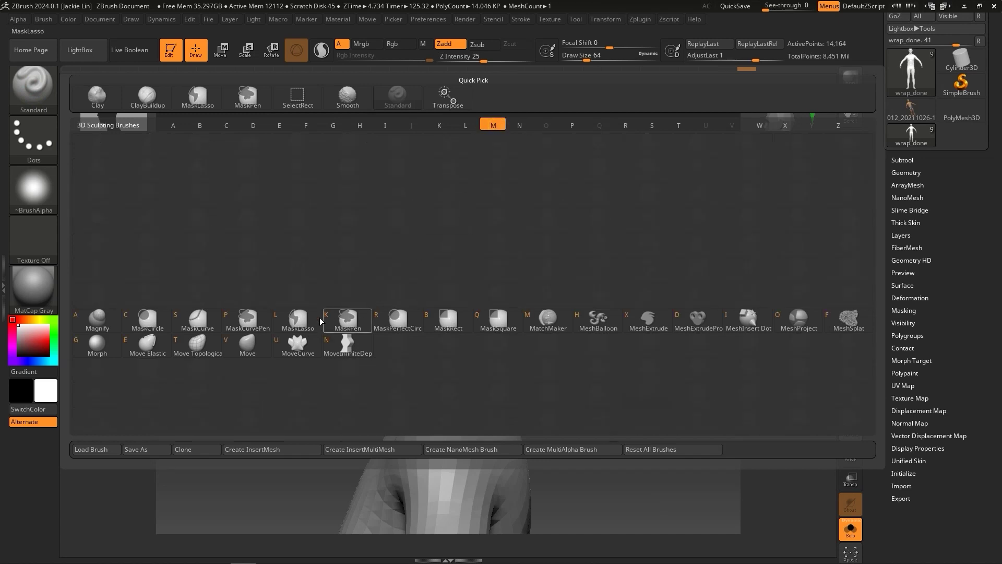
{"action": "left_click", "coordinate": [312, 324]}
{"action": "mouse_move", "coordinate": [293, 231]}
{"action": "left_mouse_down", "text": "ctrl"}
{"action": "mouse_move", "coordinate": [554, 233]}
{"action": "mouse_move", "coordinate": [473, 340]}
{"action": "mouse_move", "coordinate": [284, 290]}
{"action": "left_mouse_up", "text": "ctrl"}
{"action": "mouse_move", "coordinate": [583, 247]}
{"action": "left_mouse_down", "text": "alt"}
{"action": "mouse_move", "coordinate": [612, 245]}
{"action": "mouse_move", "coordinate": [626, 271]}
{"action": "mouse_move", "coordinate": [534, 282]}
{"action": "mouse_move", "coordinate": [569, 290]}
{"action": "left_mouse_up", "text": "alt"}
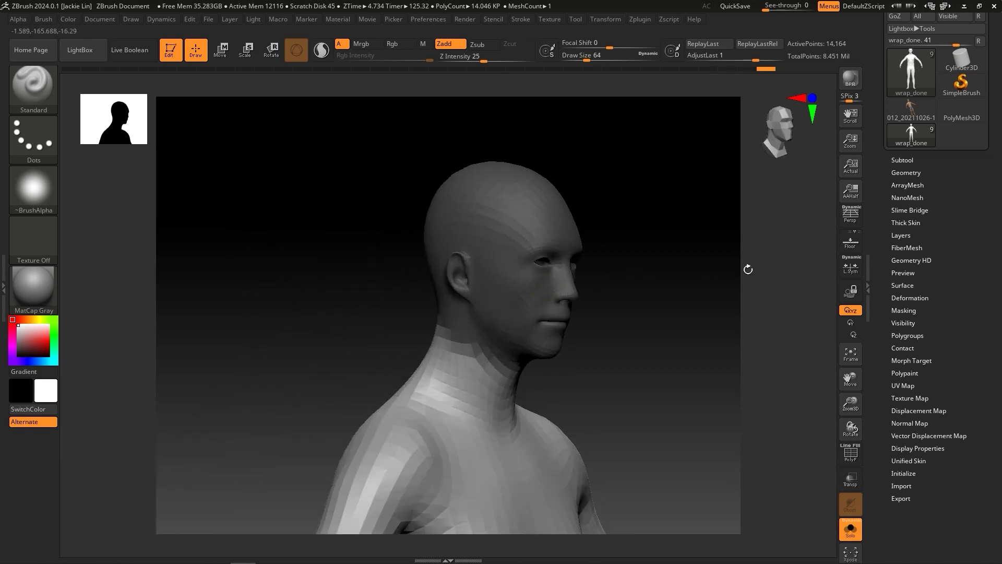
Blur the head mask to soften its edge along the neck, and frame the full body again from the front
{"action": "scroll", "coordinate": [893, 302], "scroll_direction": "down", "scroll_amount": 1}
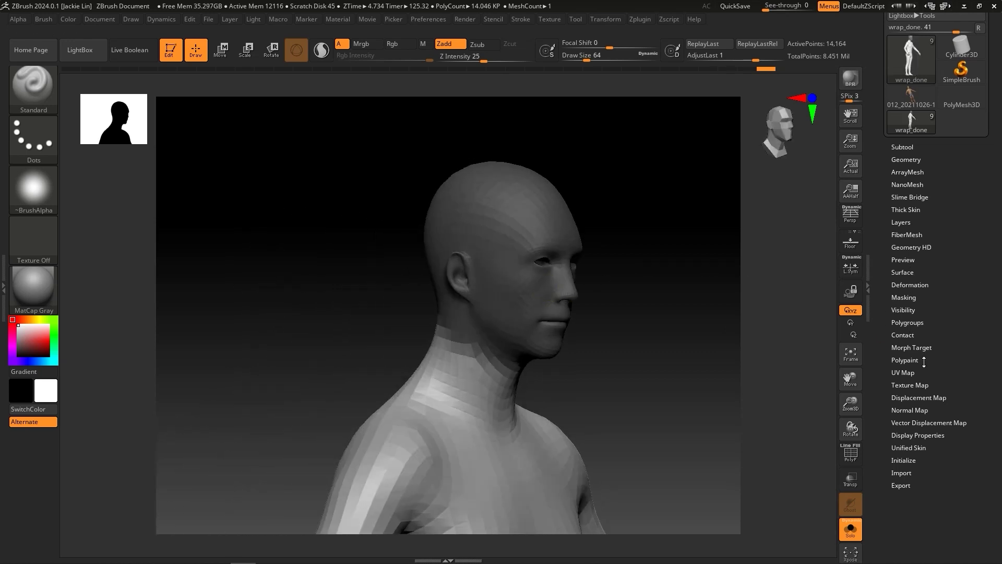
{"action": "left_click", "coordinate": [903, 297]}
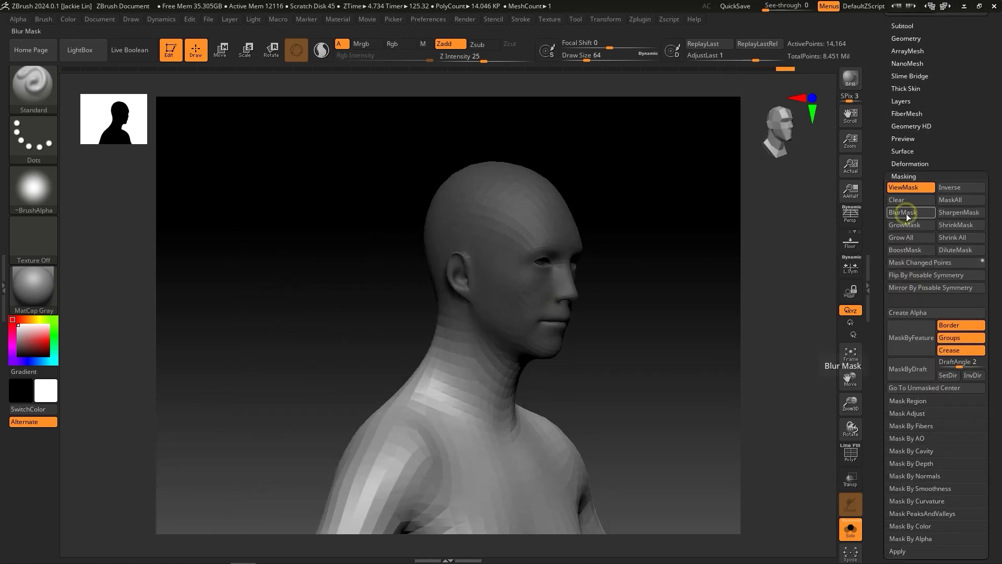
{"action": "right_click_drag", "start_coordinate": [616, 358], "coordinate": [638, 380], "text": "ctrl"}
{"action": "left_click", "coordinate": [811, 98]}
{"action": "left_click", "coordinate": [813, 98]}
{"action": "left_click", "coordinate": [850, 354]}
{"action": "left_click", "coordinate": [903, 176]}
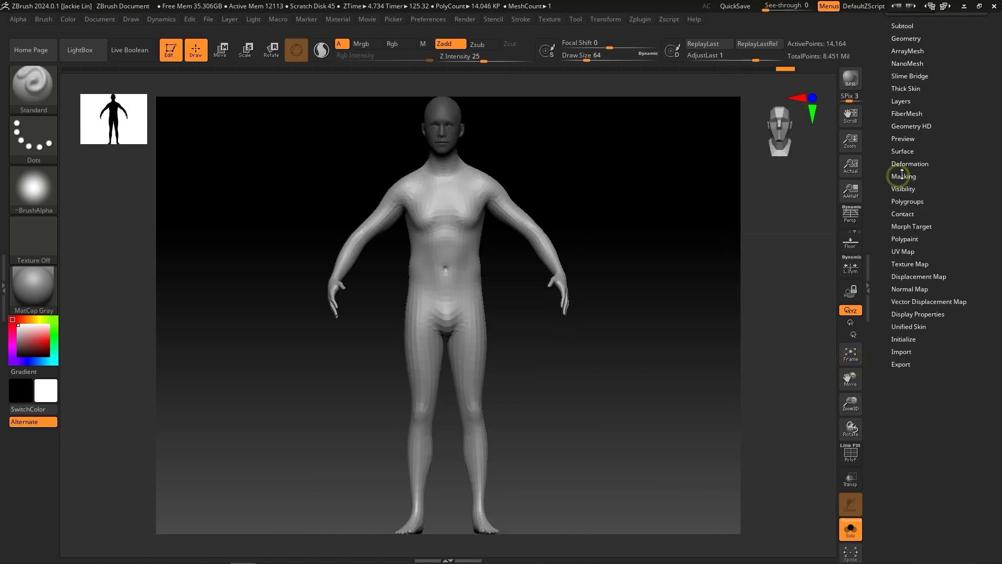
Raise wrap_done back to SDiv 5, show it with the 012 scan subtool, and project all scan detail onto the unmasked body
{"action": "left_click", "coordinate": [906, 39]}
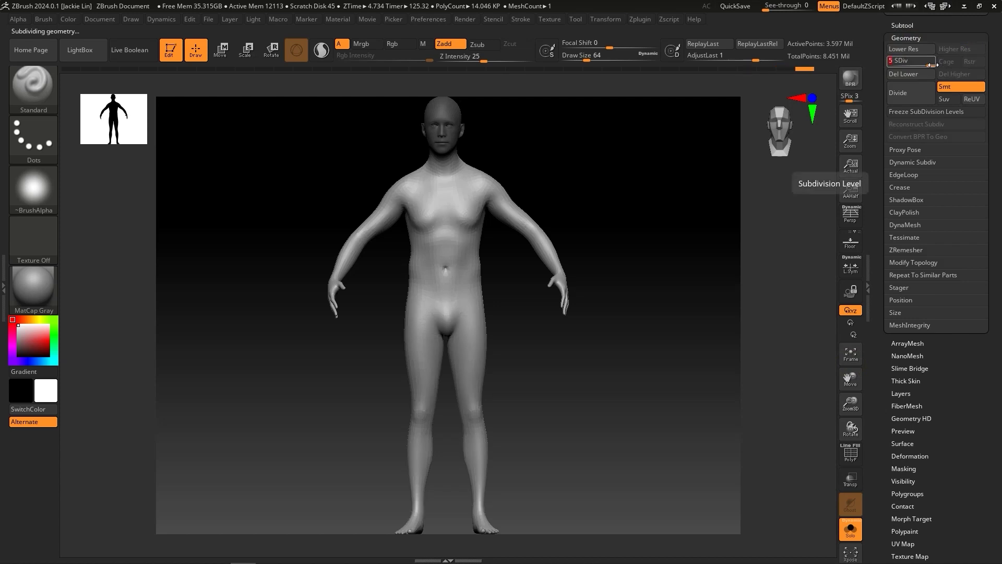
{"action": "left_click", "coordinate": [908, 26]}
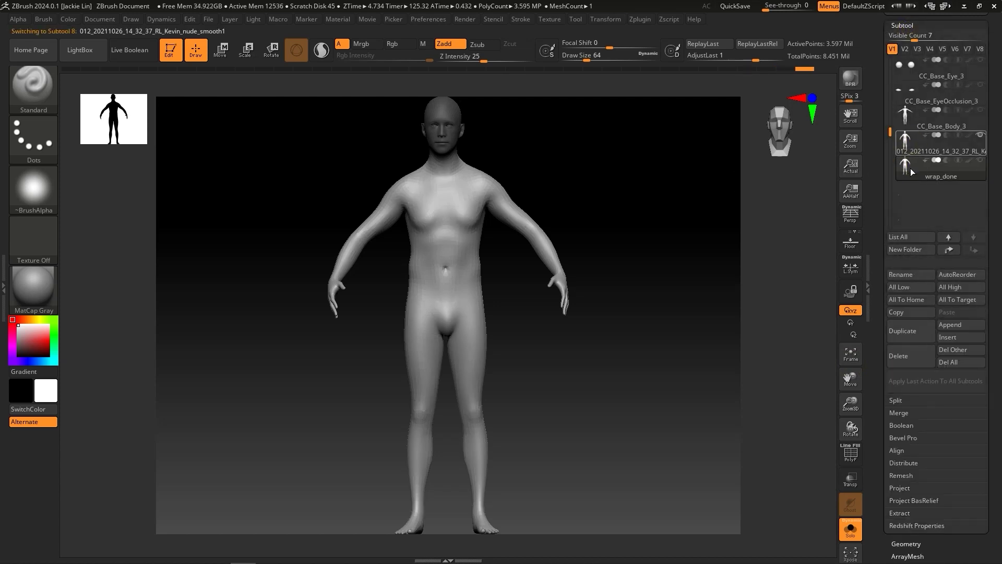
{"action": "left_click", "coordinate": [912, 172]}
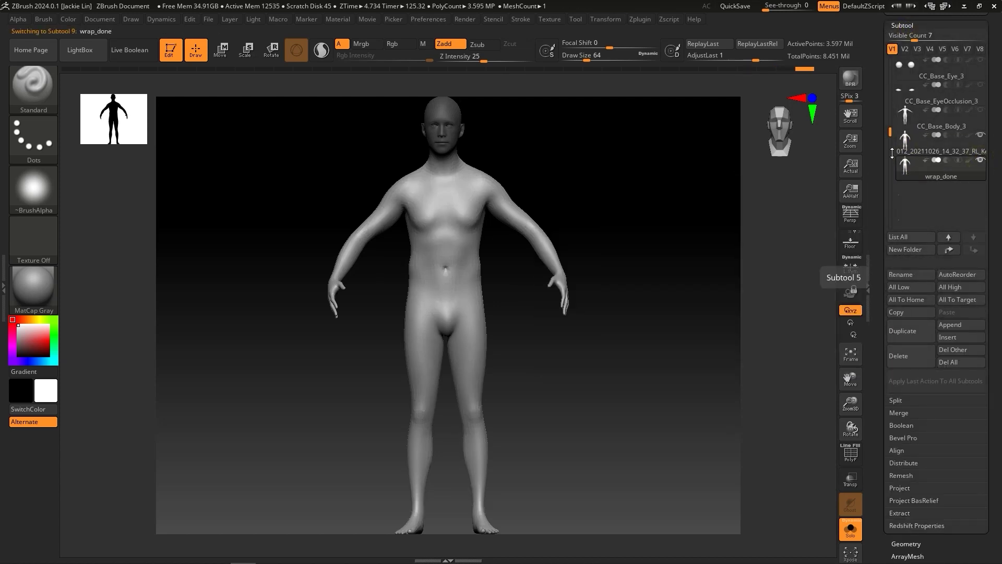
{"action": "left_click_drag", "start_coordinate": [877, 384], "coordinate": [877, 168]}
{"action": "left_click", "coordinate": [917, 238]}
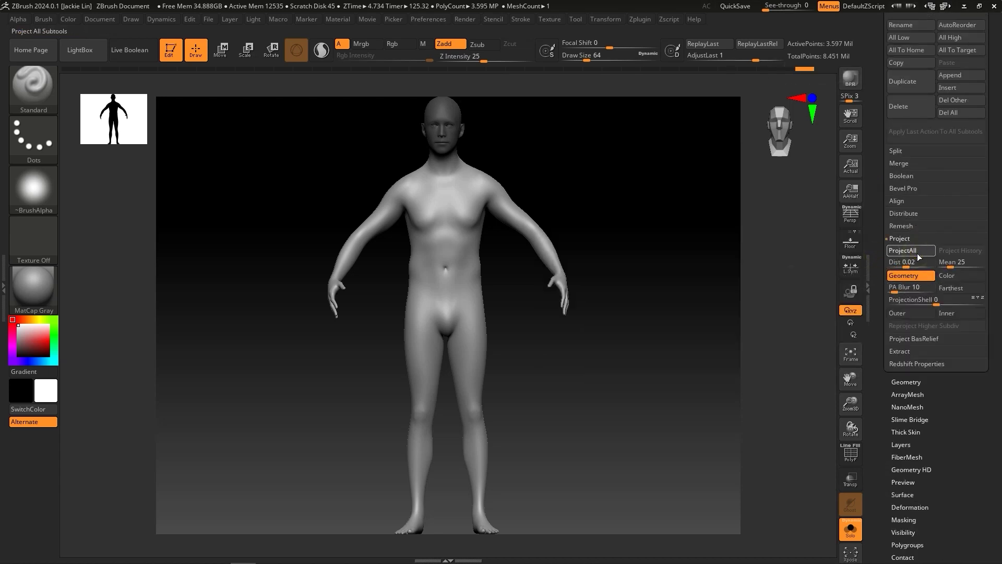
{"action": "left_click", "coordinate": [911, 251]}
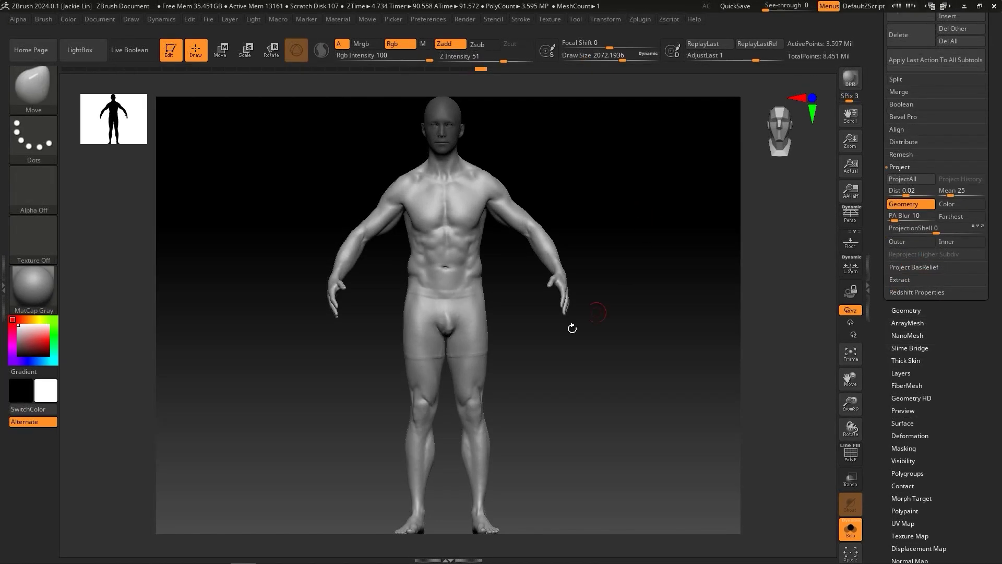
{"action": "mouse_move", "coordinate": [313, 220]}
{"action": "right_mouse_down", "text": "alt"}
{"action": "mouse_move", "coordinate": [328, 228]}
{"action": "mouse_move", "coordinate": [325, 308]}
{"action": "mouse_move", "coordinate": [375, 369]}
{"action": "mouse_move", "coordinate": [374, 359]}
{"action": "mouse_move", "coordinate": [418, 349]}
{"action": "mouse_move", "coordinate": [392, 277]}
{"action": "mouse_move", "coordinate": [649, 250]}
{"action": "mouse_move", "coordinate": [612, 243]}
{"action": "right_mouse_up", "text": "alt"}
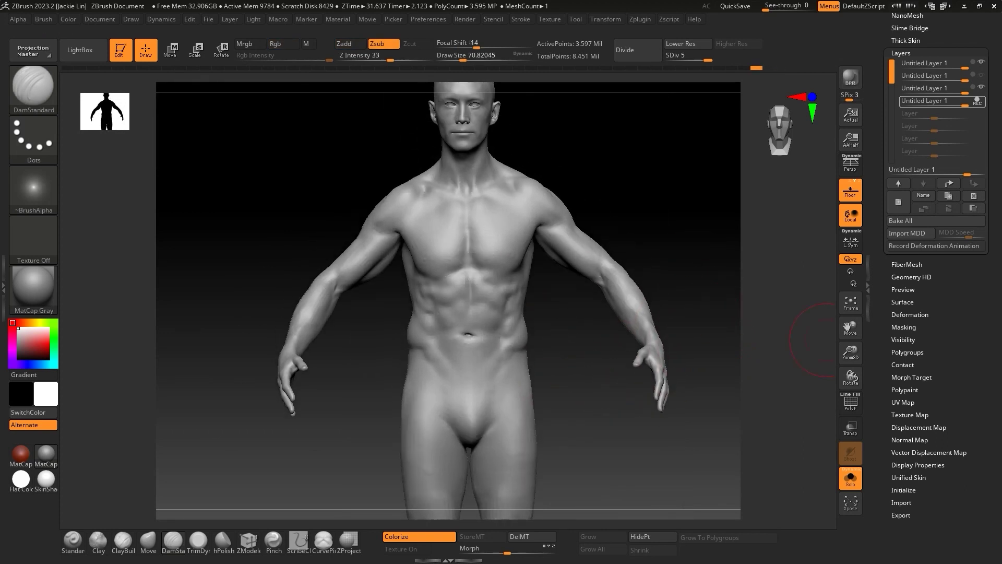
Flip the UVs of wrap_done vertically
{"action": "left_click", "coordinate": [914, 402]}
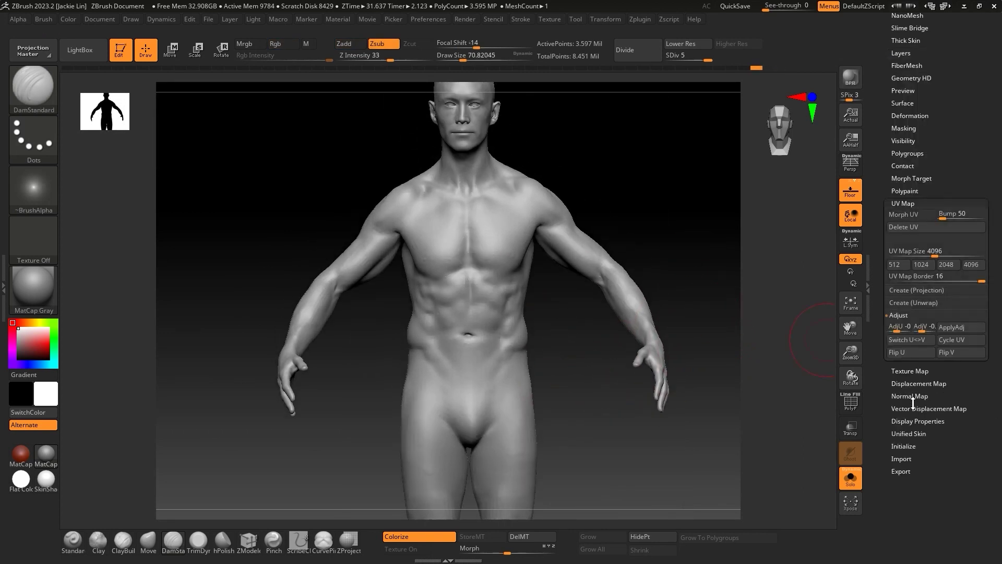
{"action": "left_click", "coordinate": [963, 355]}
{"action": "left_click_drag", "start_coordinate": [962, 163], "coordinate": [962, 277]}
Export the normal maps at 4096 with Multi Map Exporter as kevinwrap_done.tif into the texture folder
{"action": "left_click", "coordinate": [638, 19]}
{"action": "left_click", "coordinate": [633, 34]}
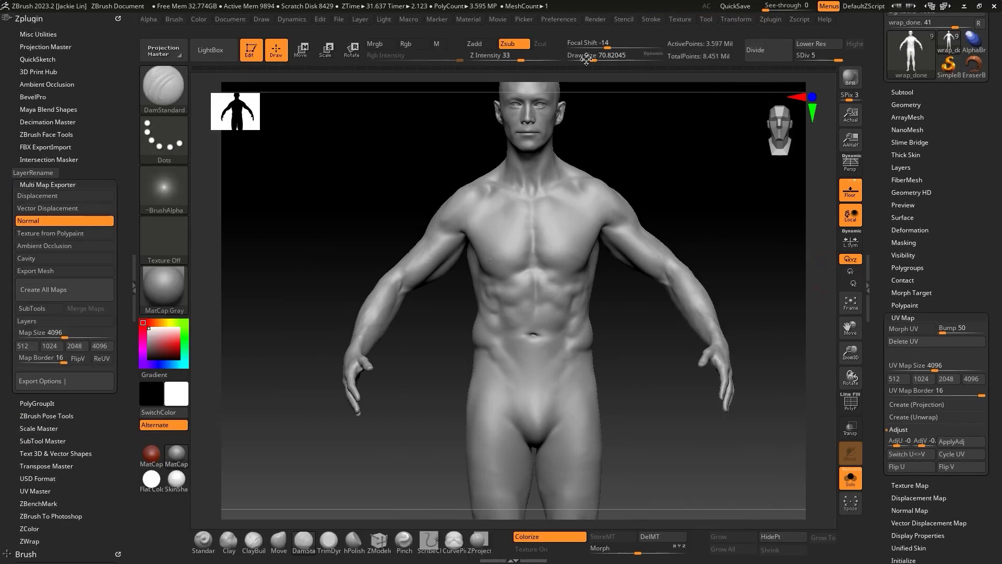
{"action": "mouse_move", "coordinate": [120, 260]}
{"action": "left_mouse_down"}
{"action": "mouse_move", "coordinate": [128, 189]}
{"action": "mouse_move", "coordinate": [125, 216]}
{"action": "left_mouse_up"}
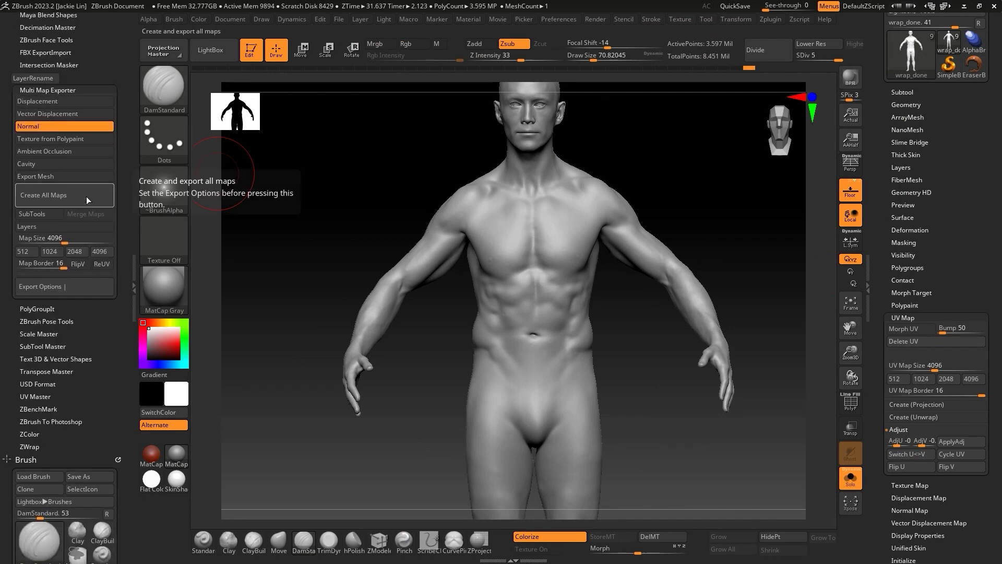
{"action": "left_click", "coordinate": [82, 197]}
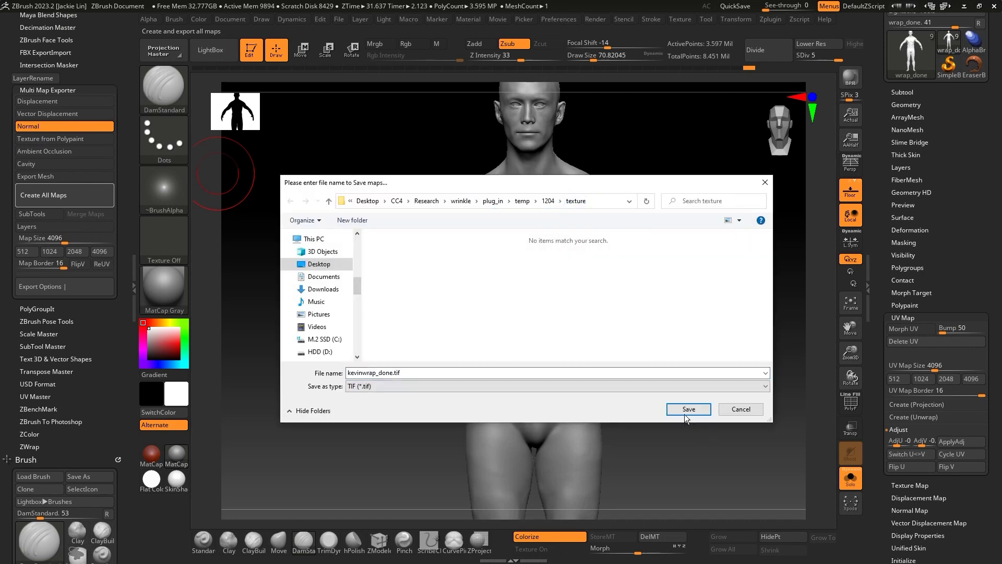
{"action": "left_click", "coordinate": [682, 409]}
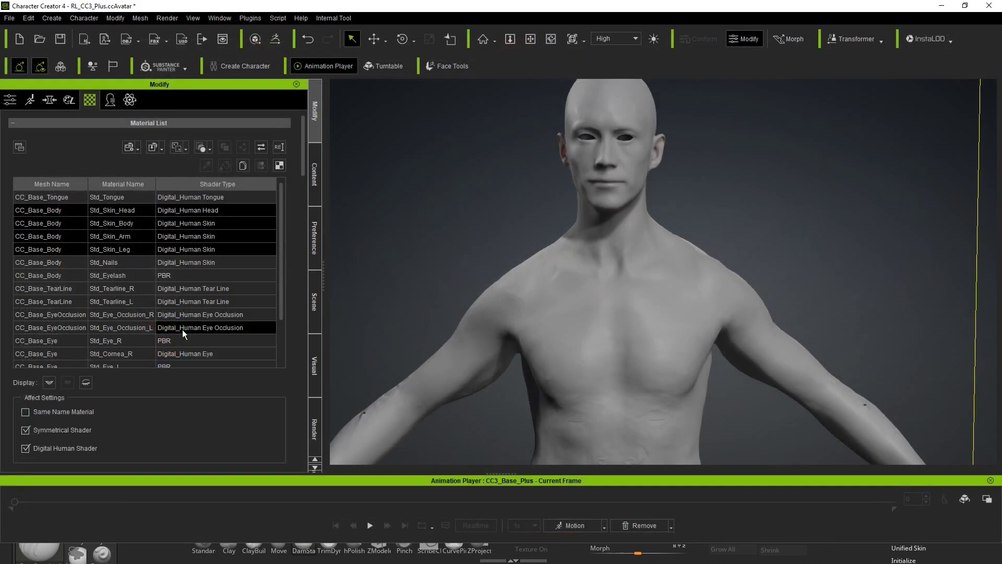
Switch to Character Creator and load kevinwrap_done-NM_u1_v0.tif into the Bump channel of the body skin material
{"action": "scroll", "coordinate": [225, 371], "scroll_direction": "down", "scroll_amount": 3}
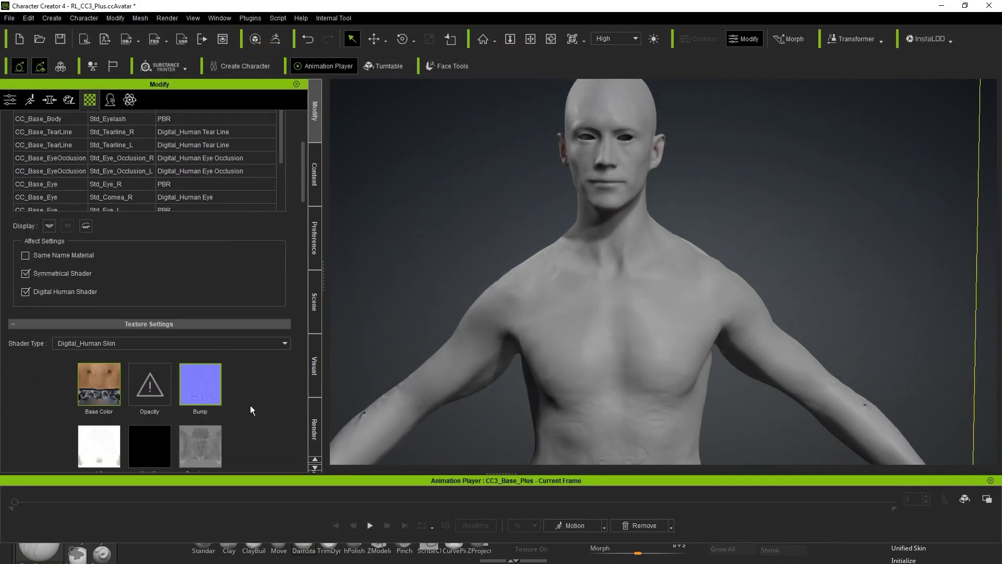
{"action": "key", "text": "alt+Tab"}
{"action": "left_click_drag", "start_coordinate": [891, 309], "coordinate": [200, 389]}
{"action": "left_click", "coordinate": [566, 339]}
{"action": "scroll", "coordinate": [697, 383], "scroll_direction": "down", "scroll_amount": 3}
{"action": "middle_click_drag", "start_coordinate": [697, 383], "coordinate": [712, 237]}
{"action": "scroll", "coordinate": [712, 237], "scroll_direction": "up", "scroll_amount": 3}
{"action": "right_click_drag", "start_coordinate": [712, 237], "coordinate": [839, 246]}
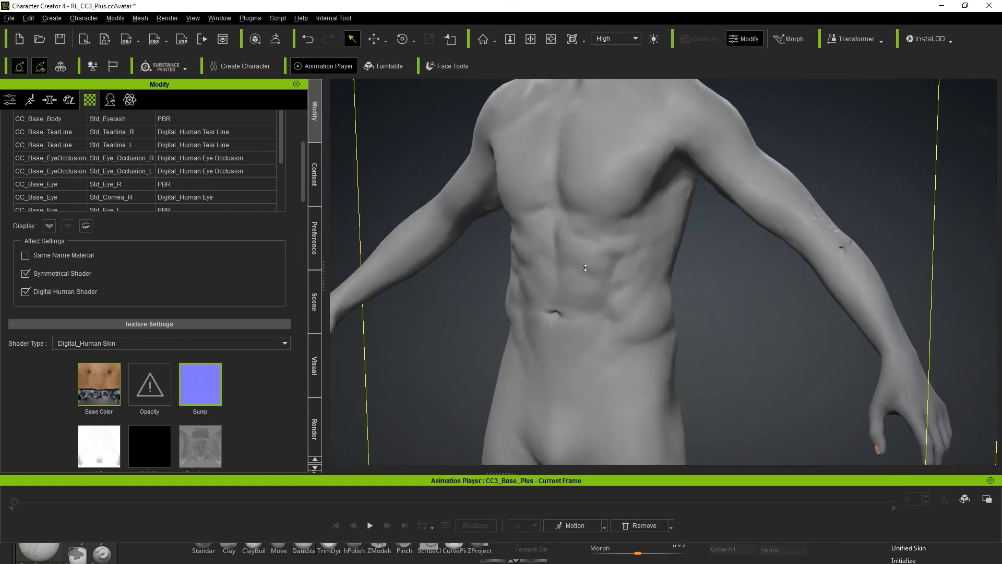
{"action": "scroll", "coordinate": [741, 240], "scroll_direction": "down", "scroll_amount": 3}
{"action": "middle_click_drag", "start_coordinate": [741, 240], "coordinate": [736, 327]}
{"action": "scroll", "coordinate": [202, 315], "scroll_direction": "up", "scroll_amount": 3}
Load kevinwrap_done-NM_u2_v0.tif into the Bump channel of the arm skin material
{"action": "left_click", "coordinate": [121, 236]}
{"action": "scroll", "coordinate": [174, 278], "scroll_direction": "down", "scroll_amount": 3}
{"action": "key", "text": "alt+Tab"}
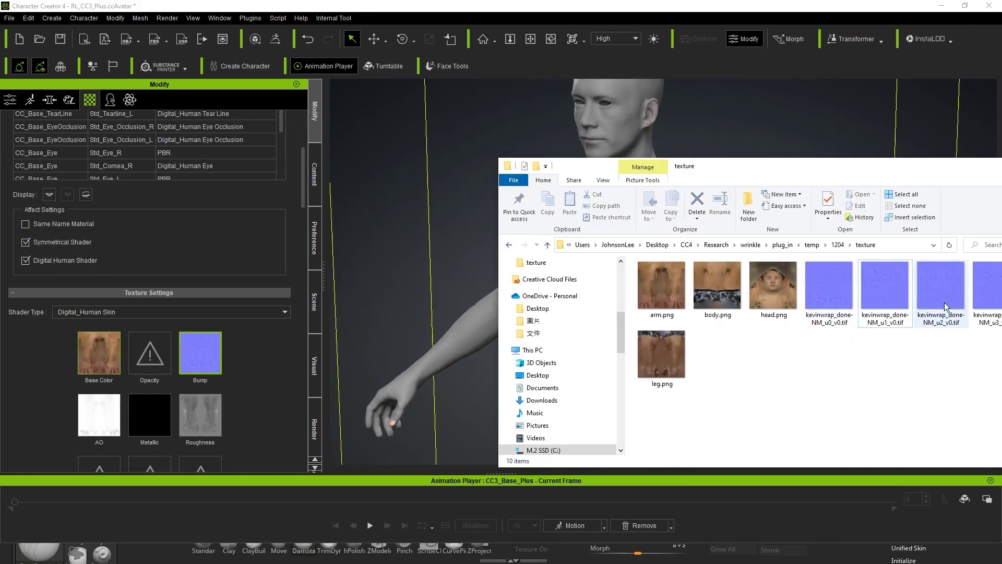
{"action": "left_click_drag", "start_coordinate": [947, 290], "coordinate": [200, 352]}
{"action": "left_click", "coordinate": [565, 335]}
{"action": "right_click_drag", "start_coordinate": [598, 346], "coordinate": [694, 414]}
{"action": "scroll", "coordinate": [694, 414], "scroll_direction": "down", "scroll_amount": 3}
{"action": "scroll", "coordinate": [694, 414], "scroll_direction": "up", "scroll_amount": 2}
Load the exported u3 normal map into the leg skin's Bump channel and check the body's surface from behind
{"action": "left_click", "coordinate": [655, 407]}
{"action": "key", "text": "alt+Tab"}
{"action": "left_click_drag", "start_coordinate": [960, 306], "coordinate": [200, 353]}
{"action": "left_click", "coordinate": [552, 334]}
{"action": "scroll", "coordinate": [643, 379], "scroll_direction": "up", "scroll_amount": 5}
{"action": "middle_click_drag", "start_coordinate": [729, 310], "coordinate": [769, 384]}
{"action": "scroll", "coordinate": [703, 383], "scroll_direction": "down", "scroll_amount": 3}
{"action": "right_click_drag", "start_coordinate": [702, 383], "coordinate": [691, 254]}
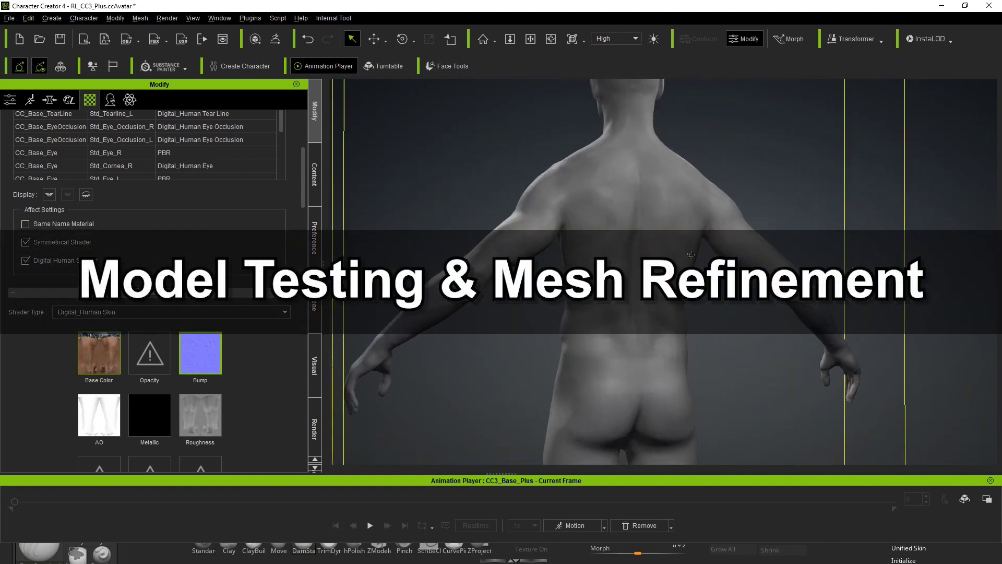
Apply the male Walk_M motion to the character and play it to test how the body deforms
{"action": "scroll", "coordinate": [691, 255], "scroll_direction": "down", "scroll_amount": 3}
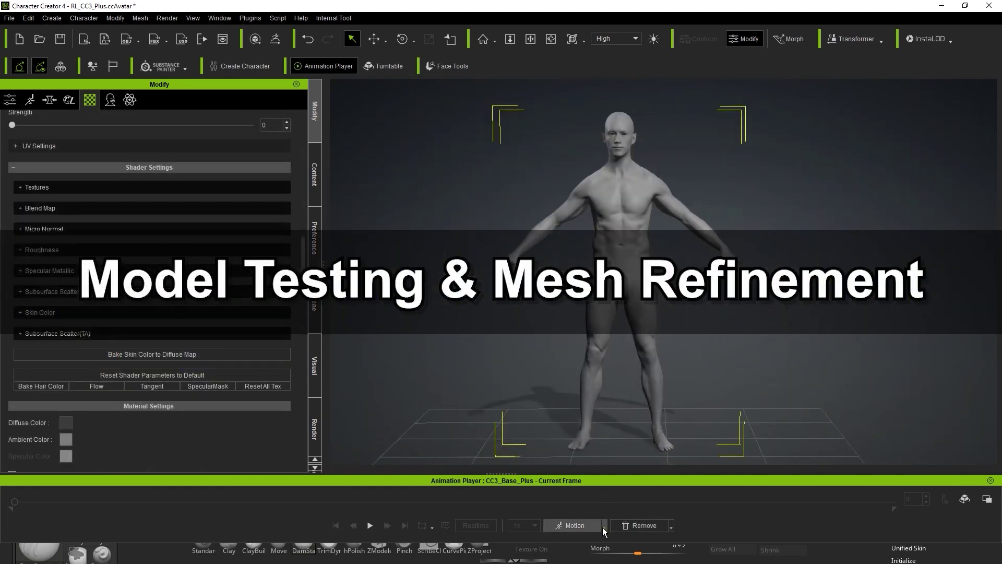
{"action": "left_click", "coordinate": [604, 526]}
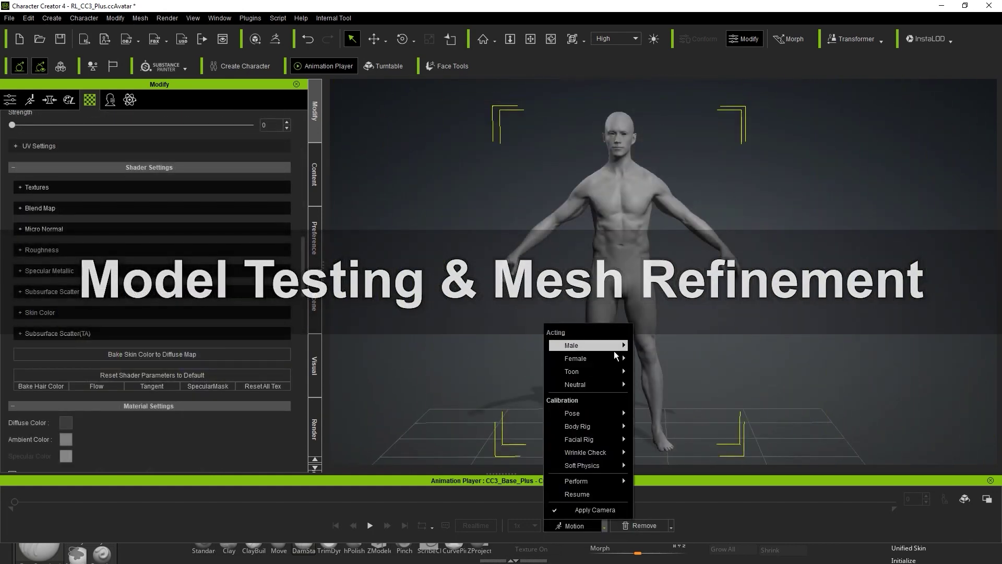
{"action": "mouse_move", "coordinate": [622, 345]}
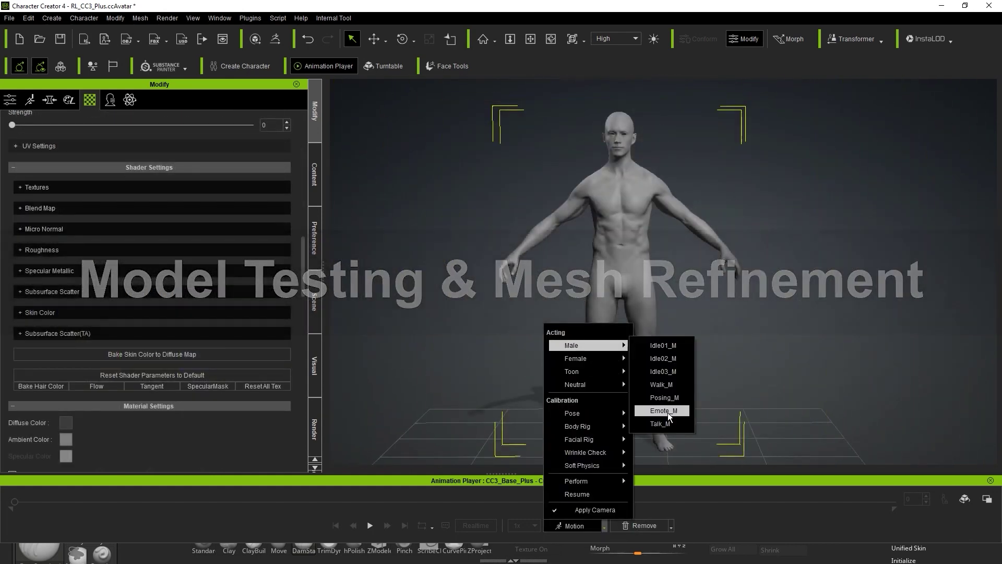
{"action": "left_click", "coordinate": [676, 386]}
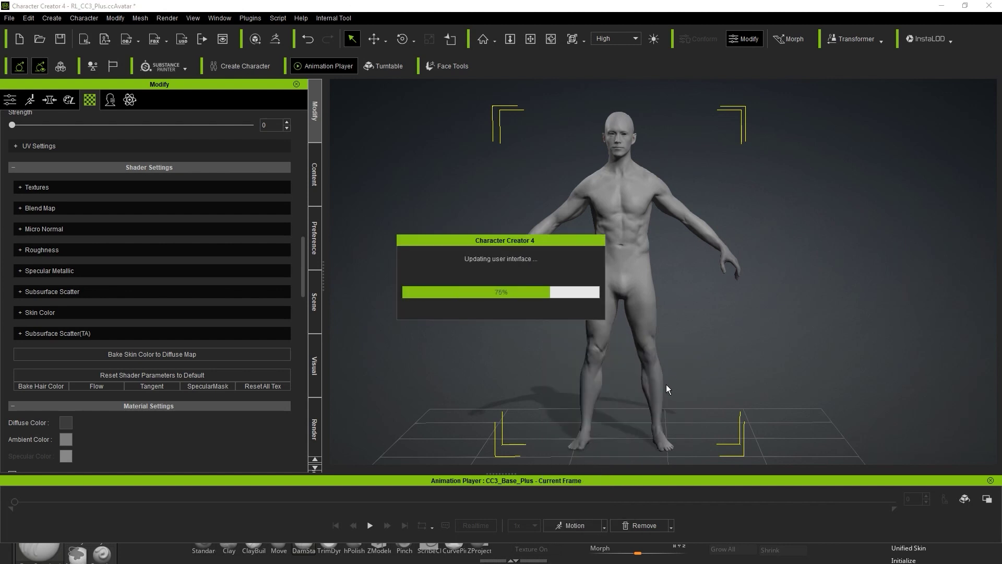
{"action": "key", "text": "space"}
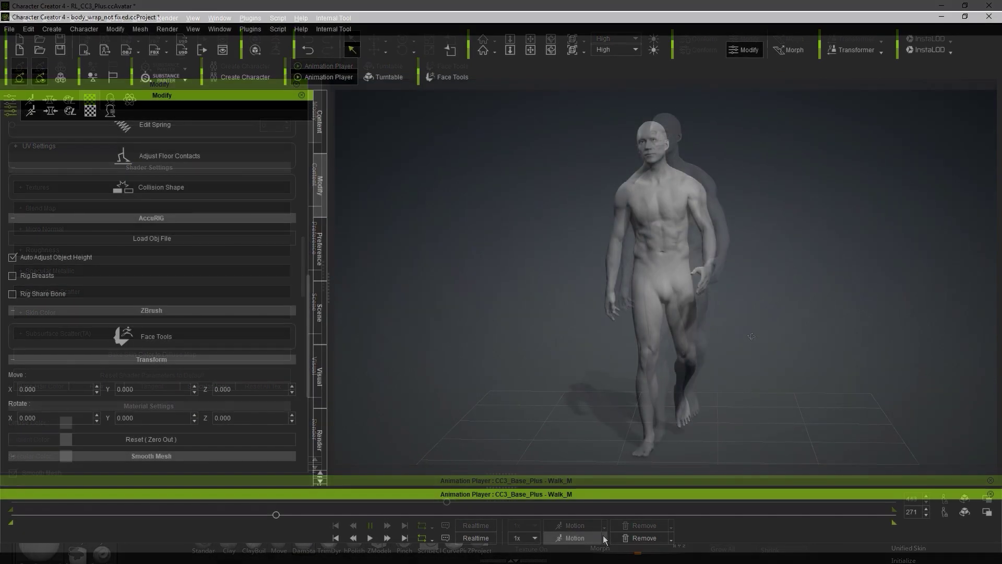
Apply the male Idle01_M motion and send the character to ZBrush through GoZ in its current pose
{"action": "left_click", "coordinate": [605, 538]}
{"action": "mouse_move", "coordinate": [609, 357]}
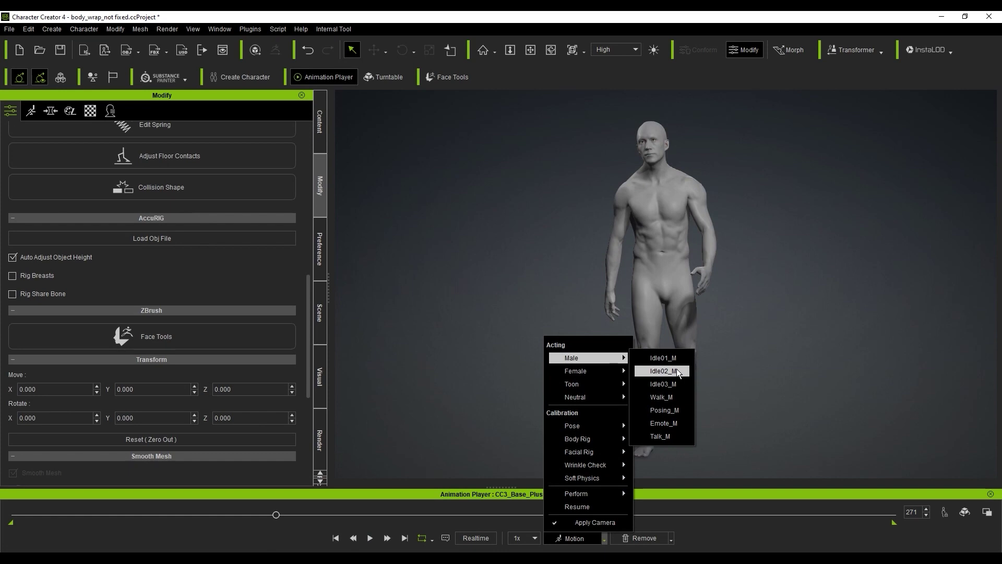
{"action": "left_click", "coordinate": [659, 371]}
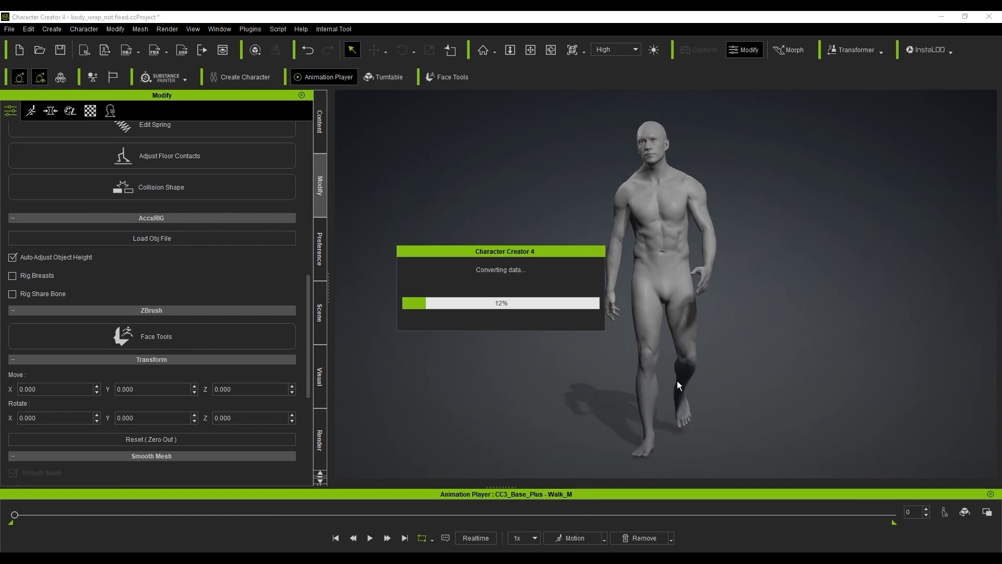
{"action": "left_click", "coordinate": [689, 186]}
{"action": "left_click", "coordinate": [276, 50]}
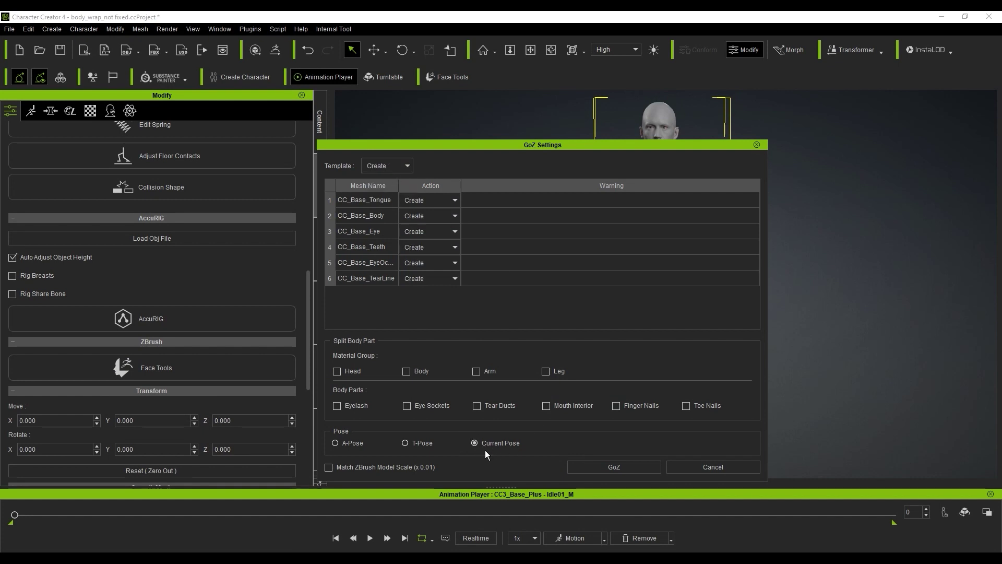
{"action": "left_click", "coordinate": [614, 467]}
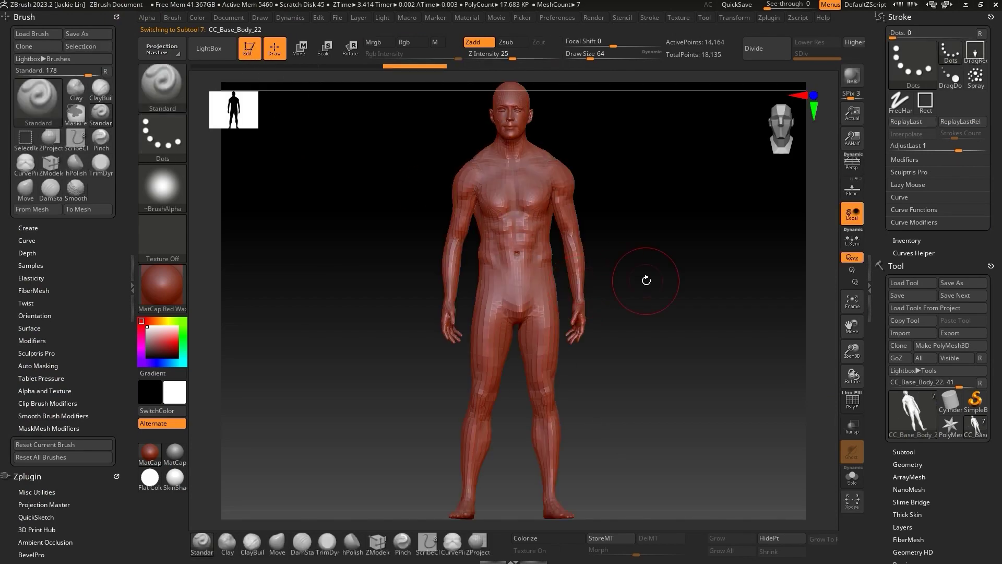
Show the wireframe on CC_Base_Body and reshape the base of the neck with the Move brush
{"action": "right_click_drag", "start_coordinate": [666, 251], "coordinate": [734, 329], "text": "ctrl"}
{"action": "key", "text": "shift+f"}
{"action": "mouse_move", "coordinate": [632, 254]}
{"action": "right_mouse_down", "text": "alt"}
{"action": "mouse_move", "coordinate": [640, 273]}
{"action": "mouse_move", "coordinate": [741, 355]}
{"action": "right_mouse_up", "text": "alt"}
{"action": "key", "text": "b"}
{"action": "key", "text": "m"}
{"action": "key", "text": "v"}
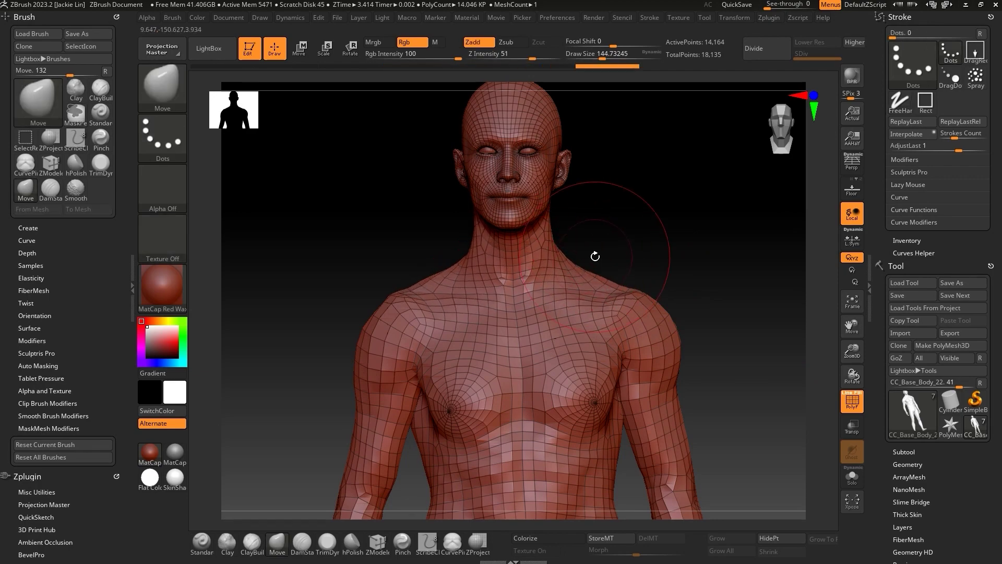
{"action": "mouse_move", "coordinate": [588, 257]}
{"action": "right_mouse_down"}
{"action": "mouse_move", "coordinate": [646, 323]}
{"action": "mouse_move", "coordinate": [618, 252]}
{"action": "mouse_move", "coordinate": [548, 241]}
{"action": "right_mouse_up"}
{"action": "left_click_drag", "start_coordinate": [501, 271], "coordinate": [506, 296]}
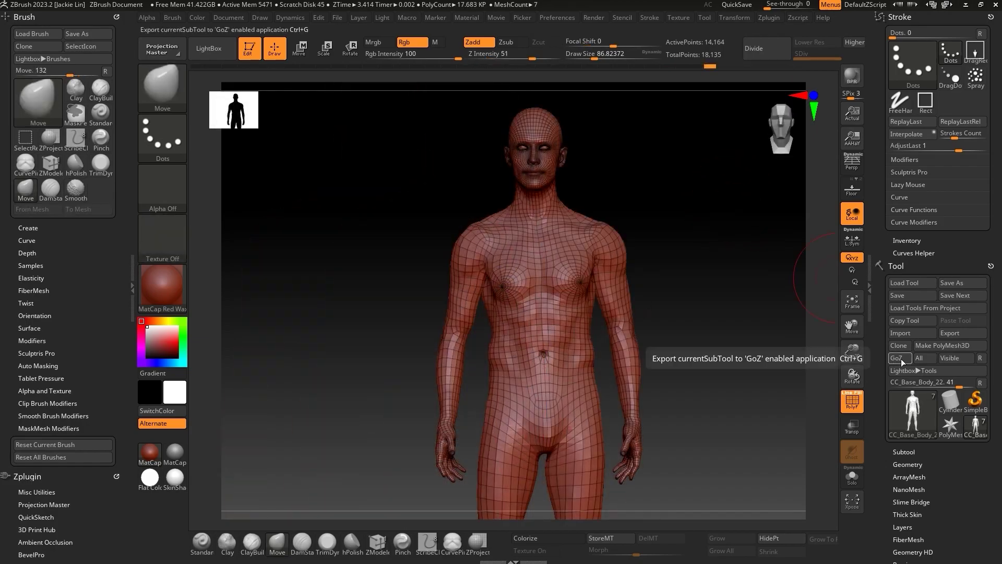
Send the body back through GoZ, update the Character Creator mesh in Current Pose, and play the male Walk_M motion
{"action": "left_click", "coordinate": [901, 358]}
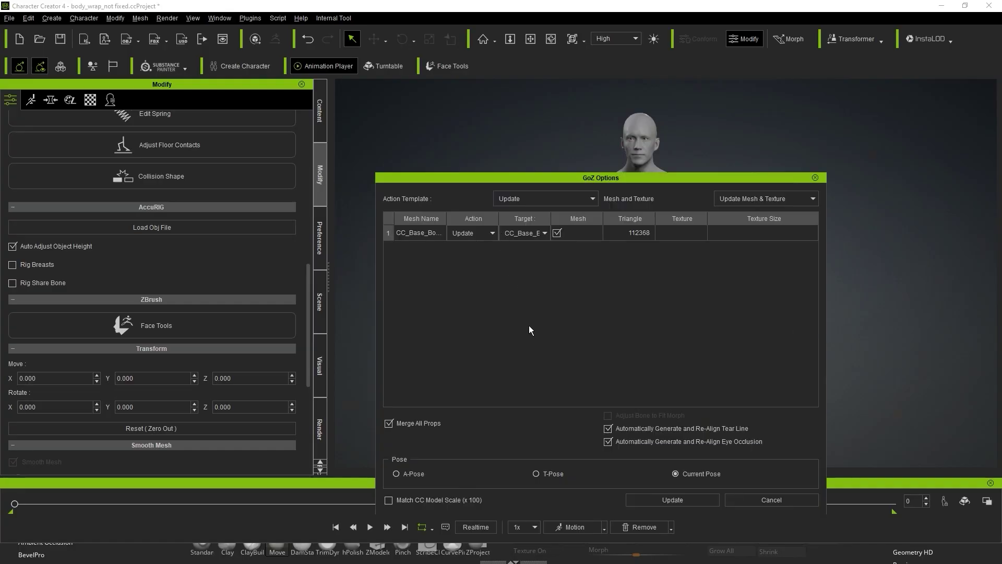
{"action": "left_click", "coordinate": [687, 497]}
{"action": "left_click", "coordinate": [604, 528]}
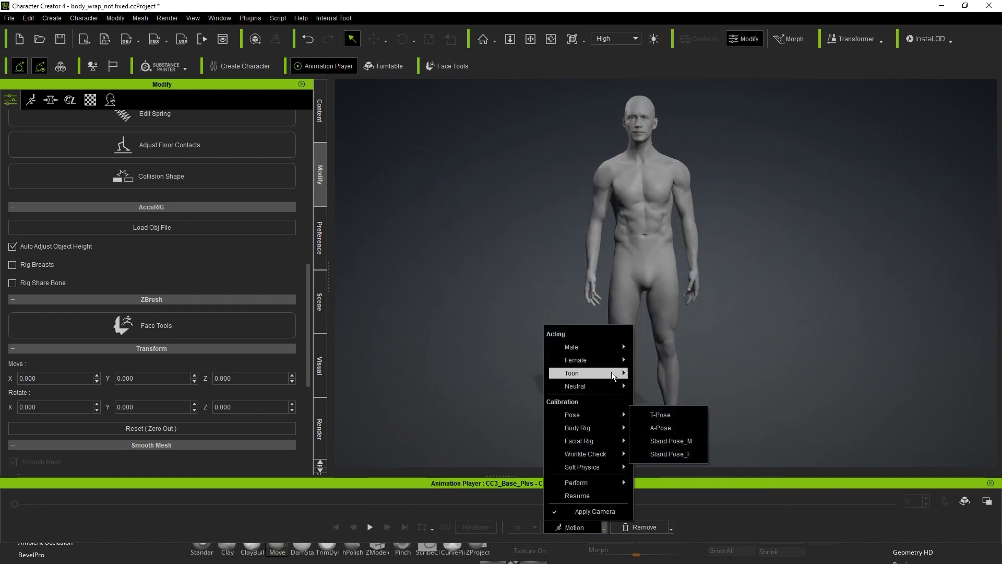
{"action": "mouse_move", "coordinate": [616, 346]}
{"action": "left_click", "coordinate": [678, 384]}
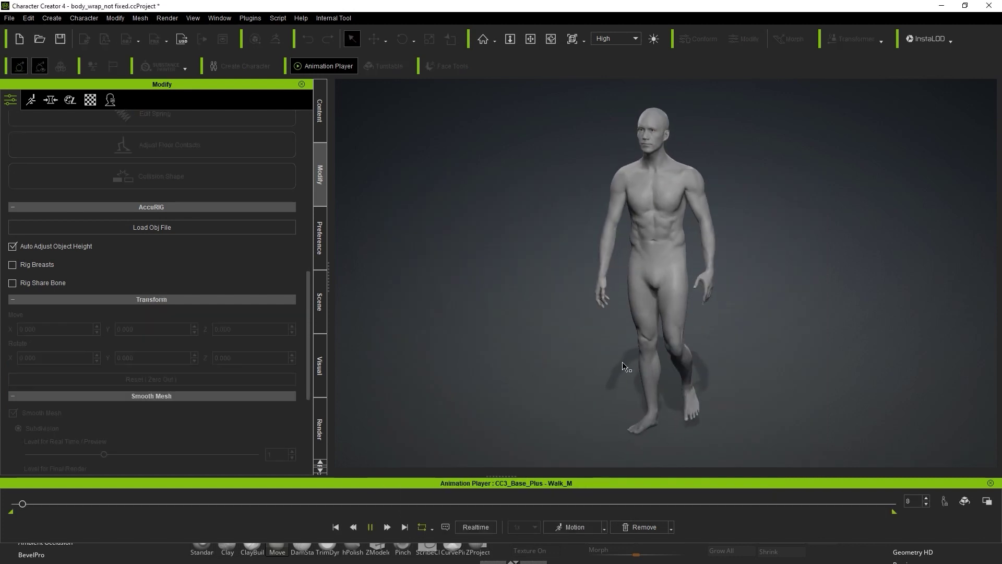
{"action": "middle_click_drag", "start_coordinate": [690, 392], "coordinate": [687, 378]}
{"action": "right_click_drag", "start_coordinate": [687, 378], "coordinate": [587, 396]}
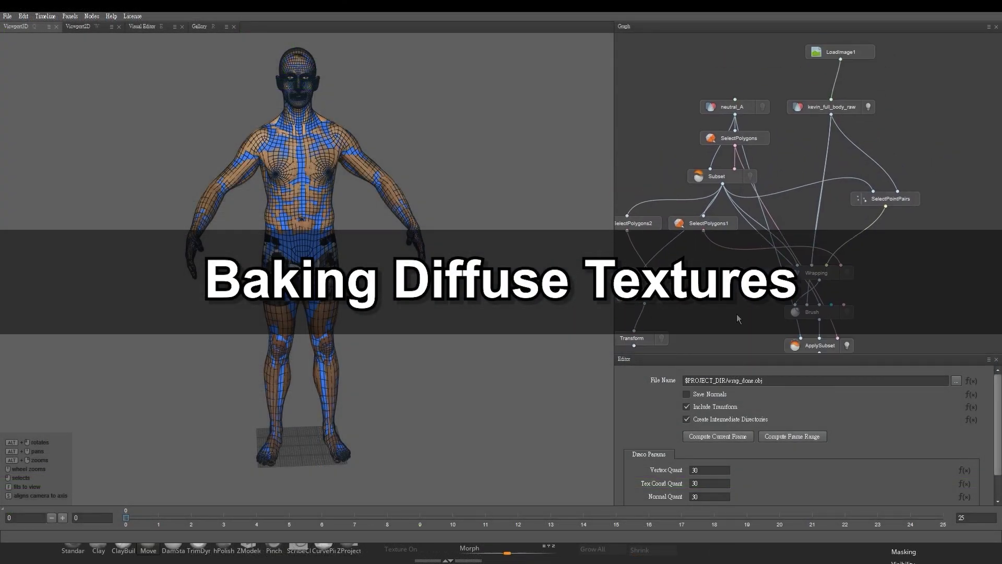
Switch to Wrap and add a TransferTexture node in free space beside the wrapping nodes of the graph
{"action": "middle_click_drag", "start_coordinate": [737, 314], "coordinate": [712, 202]}
{"action": "right_click", "coordinate": [712, 202]}
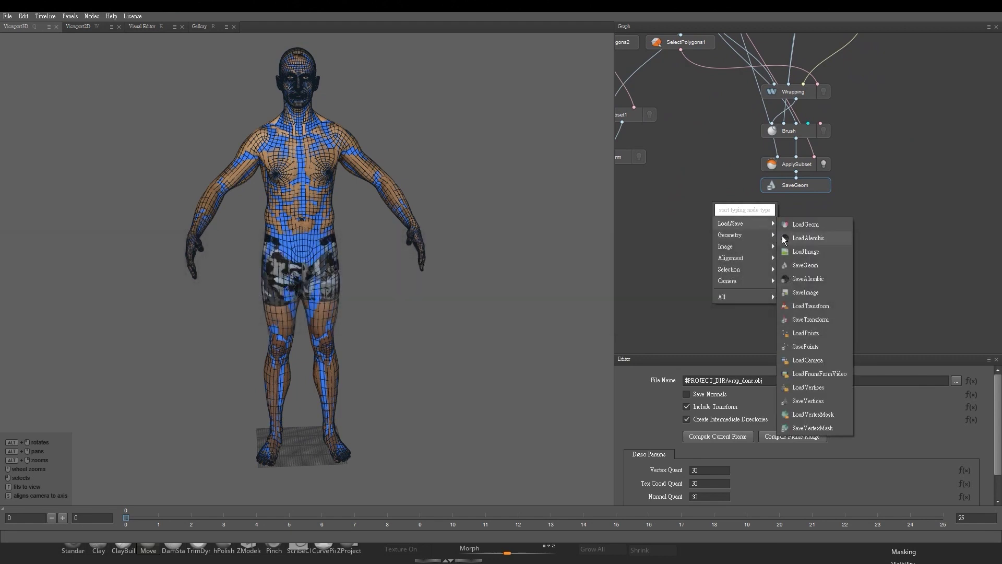
{"action": "mouse_move", "coordinate": [776, 247]}
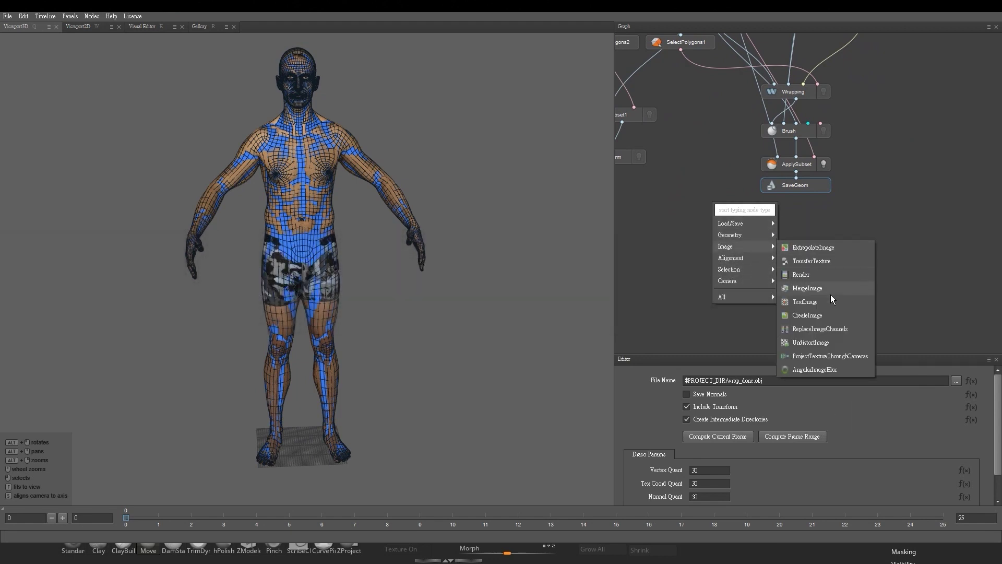
{"action": "left_click", "coordinate": [832, 261]}
{"action": "left_click_drag", "start_coordinate": [725, 204], "coordinate": [897, 222]}
Show only the raw full-body scan in the 3D view by hiding the ApplySubset result
{"action": "middle_click_drag", "start_coordinate": [787, 245], "coordinate": [769, 419]}
{"action": "middle_click_drag", "start_coordinate": [794, 103], "coordinate": [783, 56]}
{"action": "left_click", "coordinate": [783, 55]}
{"action": "key", "text": "w"}
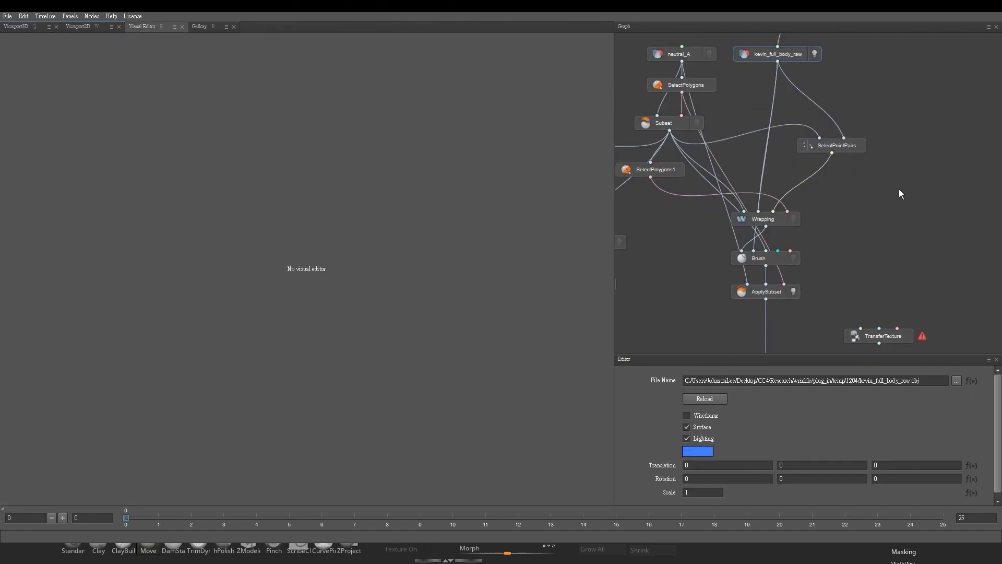
{"action": "key", "text": "q"}
{"action": "middle_click_drag", "start_coordinate": [854, 285], "coordinate": [870, 218]}
{"action": "left_click", "coordinate": [809, 224]}
Compact the graph by moving Wrapping, Brush and ApplySubset closer together and SelectPointPairs just above Wrapping
{"action": "middle_click_drag", "start_coordinate": [809, 224], "coordinate": [803, 289]}
{"action": "left_click_drag", "start_coordinate": [775, 320], "coordinate": [804, 222]}
{"action": "left_click_drag", "start_coordinate": [783, 225], "coordinate": [783, 159]}
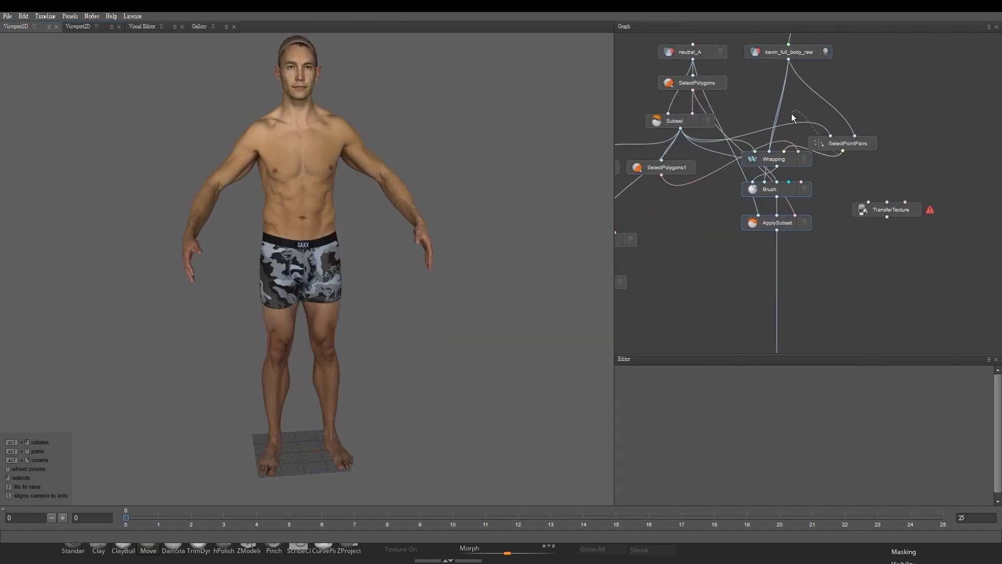
{"action": "left_click_drag", "start_coordinate": [843, 143], "coordinate": [789, 120]}
{"action": "middle_click_drag", "start_coordinate": [804, 105], "coordinate": [804, 140]}
Connect the raw full-body scan and the wrapped mesh to TransferTexture and display the transferred head texture
{"action": "left_click_drag", "start_coordinate": [788, 95], "coordinate": [872, 180]}
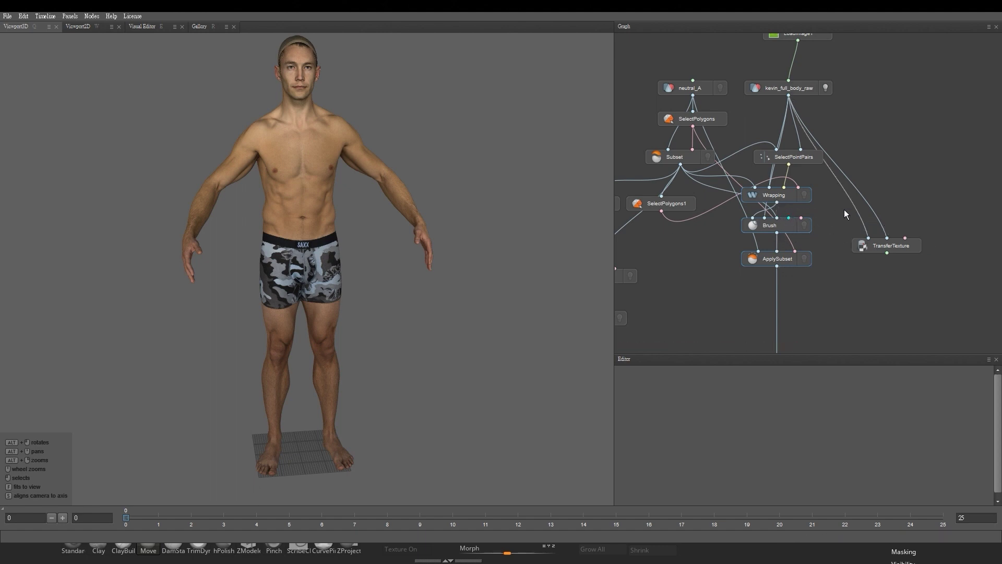
{"action": "left_click", "coordinate": [891, 250]}
{"action": "scroll", "coordinate": [457, 270], "scroll_direction": "up", "scroll_amount": 6}
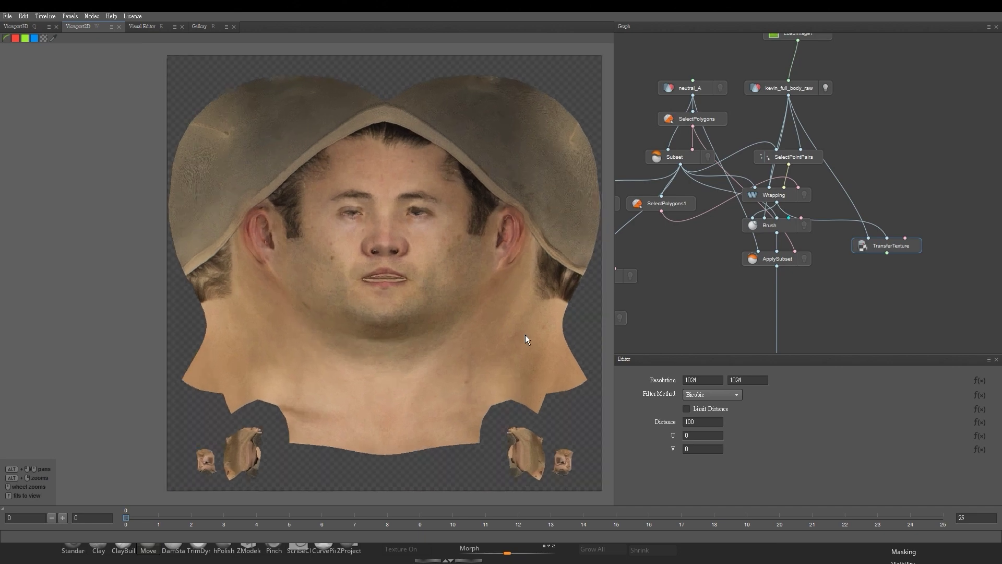
{"action": "mouse_move", "coordinate": [525, 335]}
{"action": "right_mouse_down", "text": "alt"}
{"action": "mouse_move", "coordinate": [495, 280]}
{"action": "mouse_move", "coordinate": [540, 330]}
{"action": "right_mouse_up", "text": "alt"}
{"action": "middle_click_drag", "start_coordinate": [541, 330], "coordinate": [560, 318], "text": "alt"}
Add an ExtrapolateImage node fed by TransferTexture to fill the empty areas around the head texture
{"action": "middle_click_drag", "start_coordinate": [831, 277], "coordinate": [810, 225]}
{"action": "right_click", "coordinate": [810, 225]}
{"action": "right_click_drag", "start_coordinate": [499, 304], "coordinate": [510, 284], "text": "alt"}
{"action": "middle_click_drag", "start_coordinate": [797, 234], "coordinate": [803, 261]}
{"action": "right_click", "coordinate": [804, 261]}
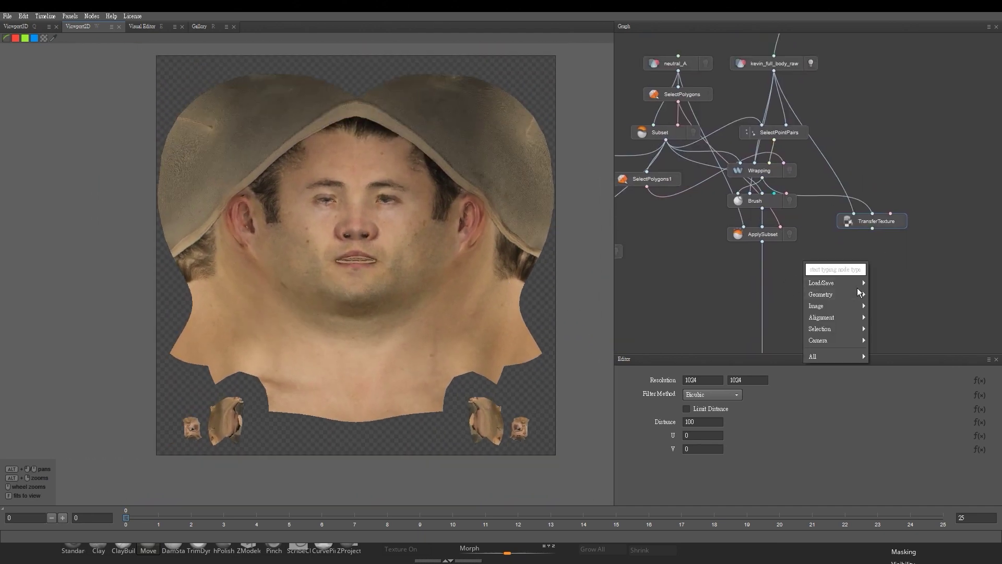
{"action": "mouse_move", "coordinate": [840, 306]}
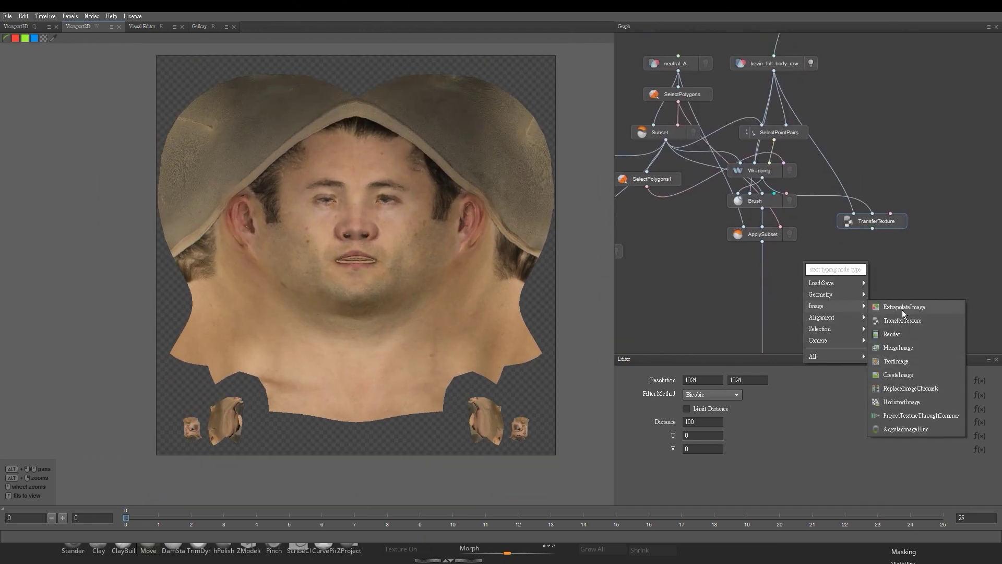
{"action": "left_click", "coordinate": [903, 307]}
{"action": "scroll", "coordinate": [606, 365], "scroll_direction": "up", "scroll_amount": 1}
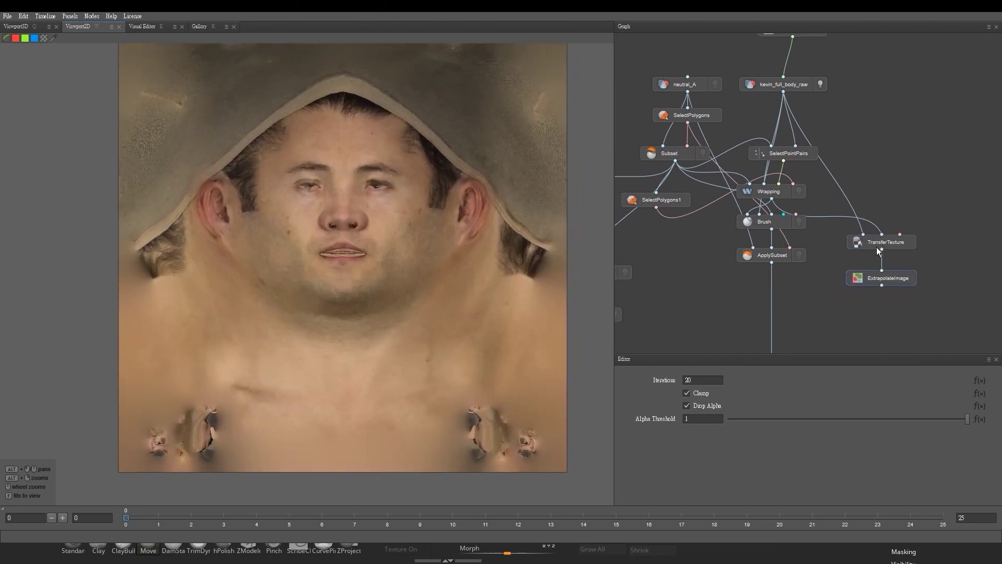
Set the TransferTexture resolution to 4096 by 4096 and view the extrapolated head texture
{"action": "left_click", "coordinate": [877, 245]}
{"action": "type", "text": "4096"}
{"action": "key", "text": "Tab"}
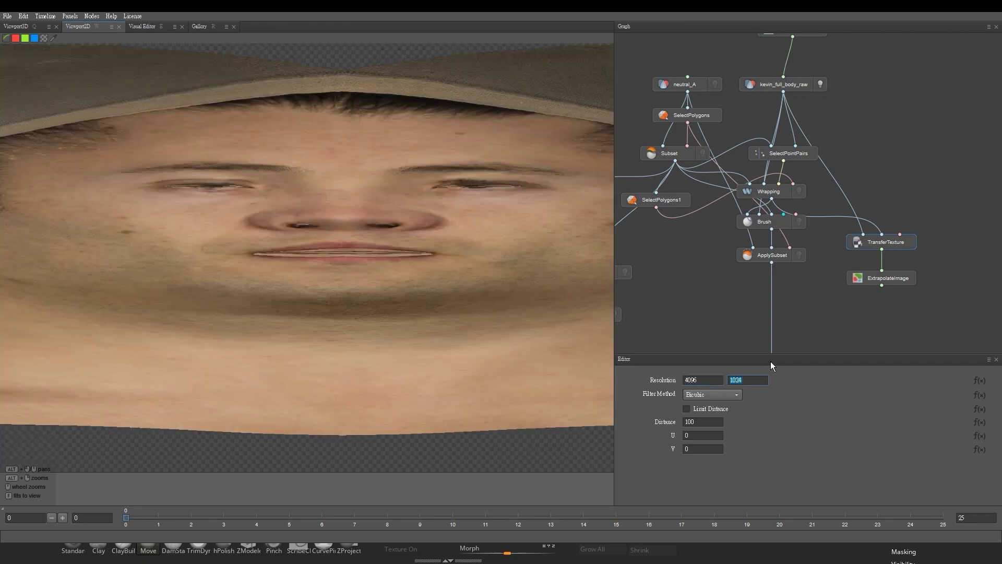
{"action": "scroll", "coordinate": [550, 380], "scroll_direction": "down", "scroll_amount": 6}
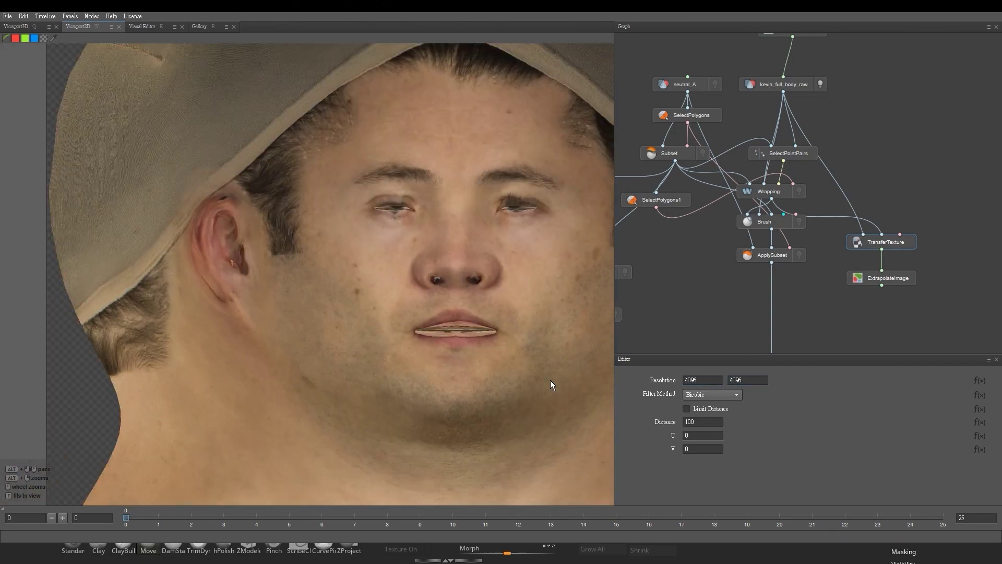
{"action": "scroll", "coordinate": [525, 343], "scroll_direction": "up", "scroll_amount": 3}
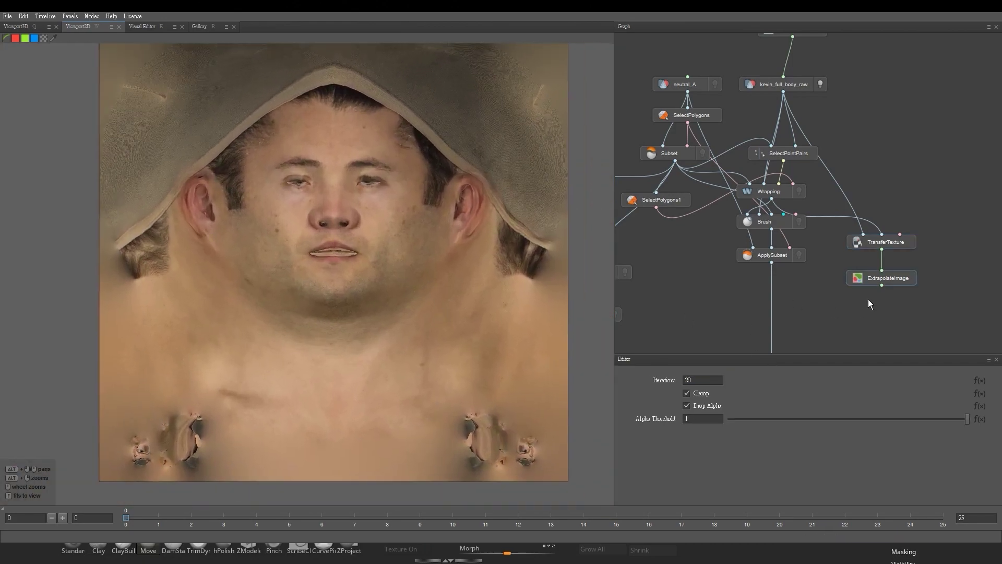
Add a SaveImage node to the output of ExtrapolateImage
{"action": "middle_click_drag", "start_coordinate": [813, 316], "coordinate": [806, 277]}
{"action": "right_click", "coordinate": [850, 267]}
{"action": "mouse_move", "coordinate": [864, 287]}
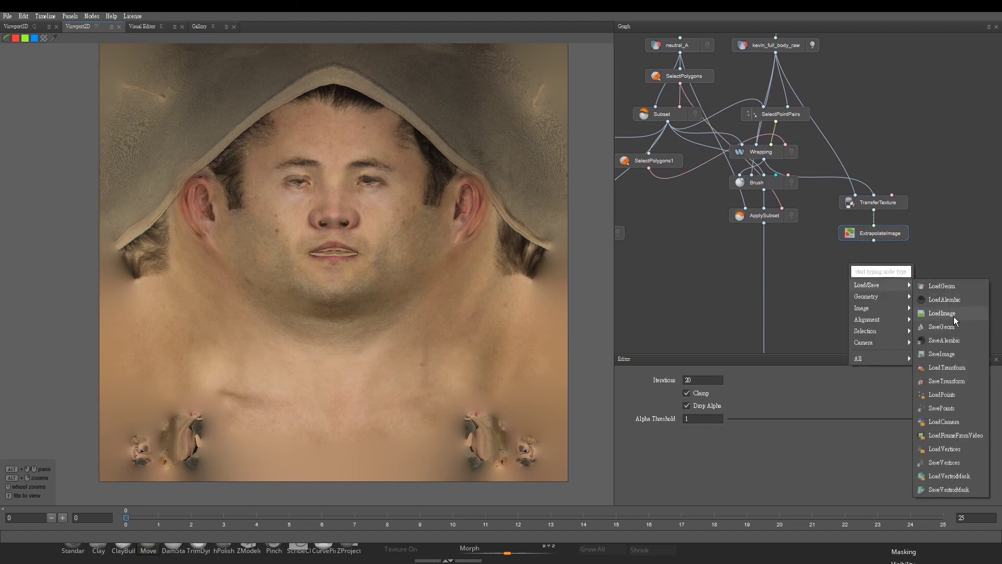
{"action": "left_click", "coordinate": [965, 354]}
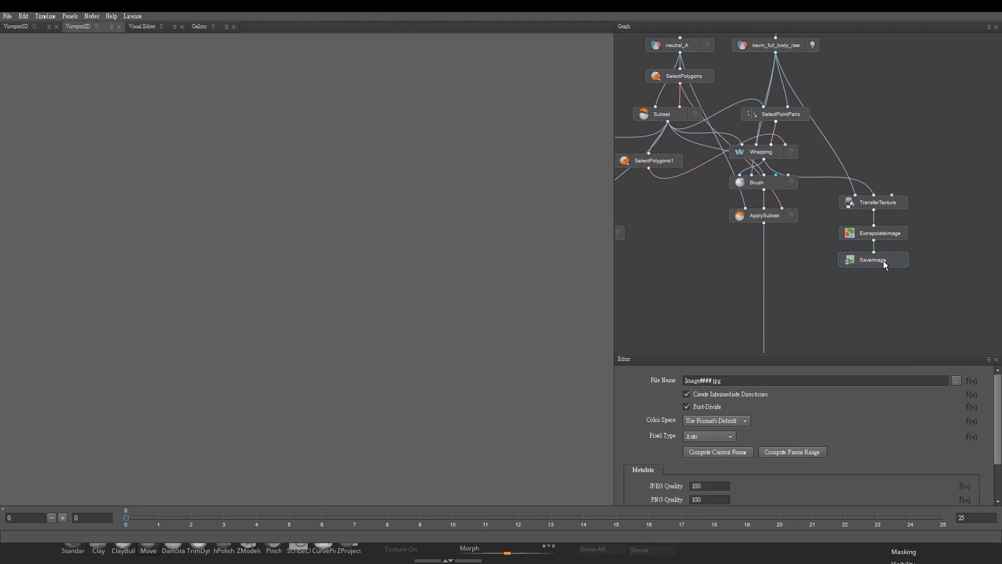
{"action": "middle_click_drag", "start_coordinate": [883, 261], "coordinate": [886, 205]}
Set the SaveImage node's output file in the temp\1204\texture folder and display the ExtrapolateImage result again
{"action": "left_click", "coordinate": [956, 381]}
{"action": "left_click", "coordinate": [582, 237]}
{"action": "key", "text": "ctrl+v"}
{"action": "key", "text": "Return"}
{"action": "left_click", "coordinate": [359, 432]}
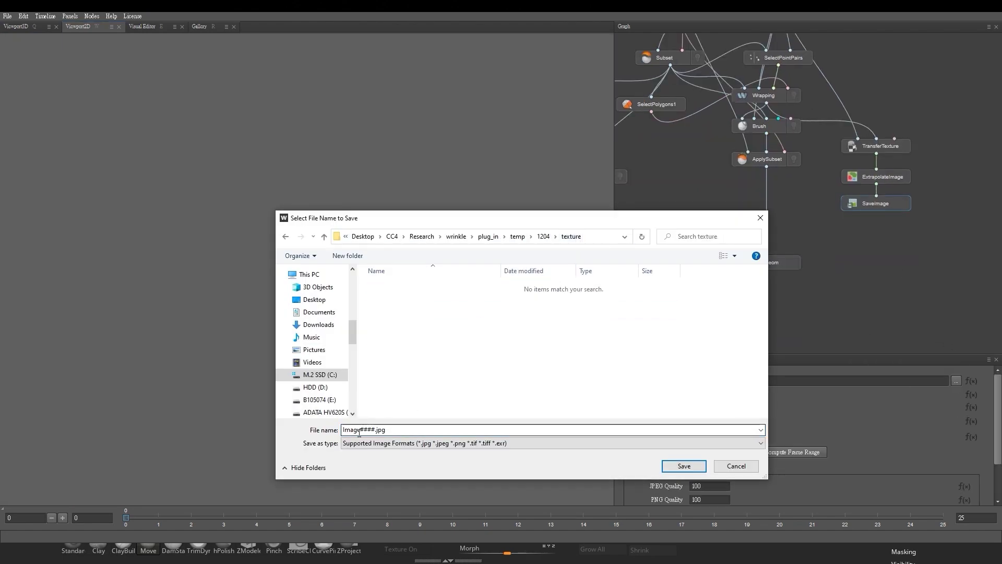
{"action": "left_click", "coordinate": [463, 449]}
{"action": "left_click", "coordinate": [442, 481]}
{"action": "left_click", "coordinate": [682, 465]}
{"action": "scroll", "coordinate": [896, 412], "scroll_direction": "down", "scroll_amount": 2}
{"action": "scroll", "coordinate": [897, 408], "scroll_direction": "up", "scroll_amount": 2}
{"action": "scroll", "coordinate": [854, 387], "scroll_direction": "down", "scroll_amount": 2}
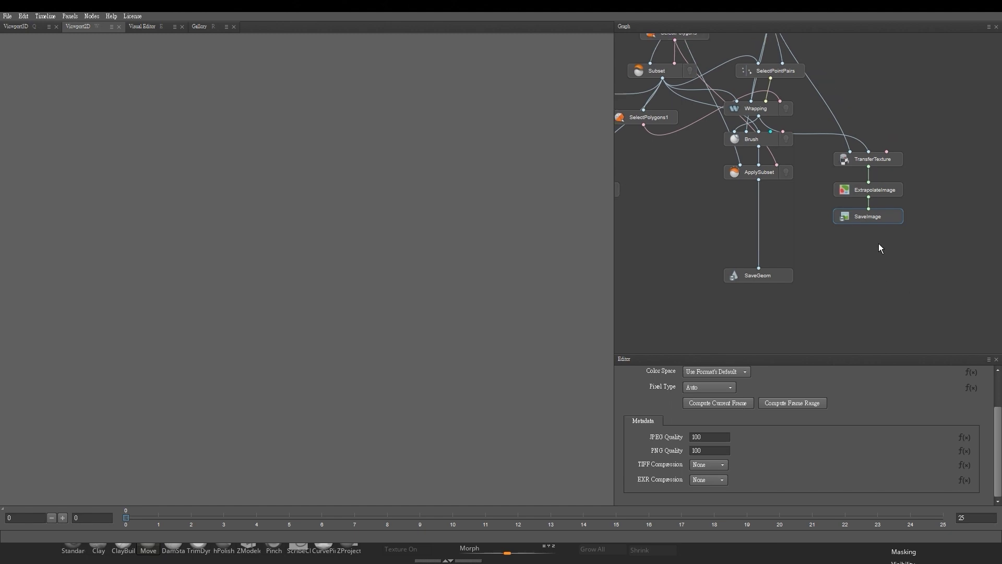
{"action": "left_click", "coordinate": [875, 216]}
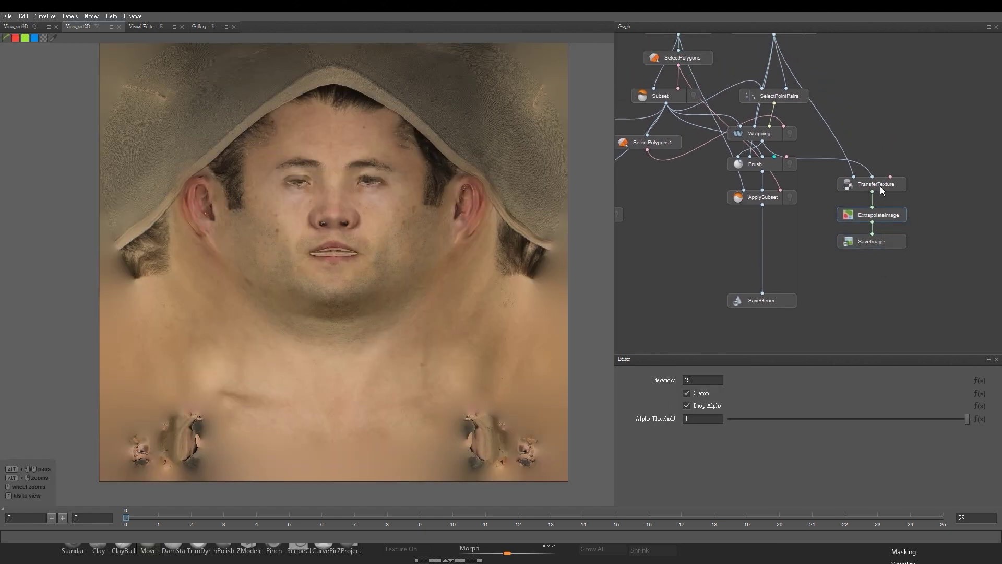
{"action": "left_click", "coordinate": [905, 203]}
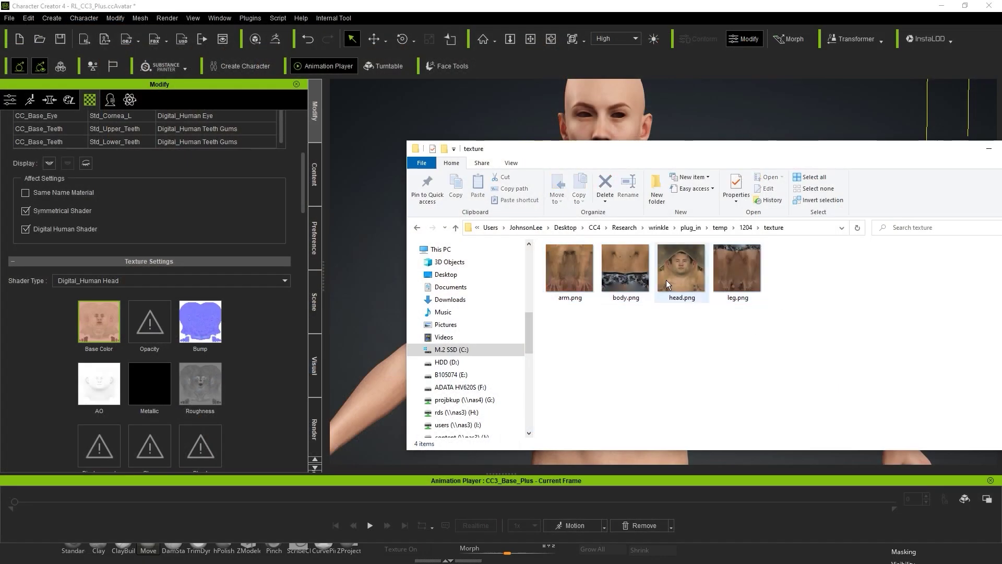
In Character Creator, load head.png from the texture folder as the Base Color of the head skin material
{"action": "left_click_drag", "start_coordinate": [782, 151], "coordinate": [995, 154]}
{"action": "left_click_drag", "start_coordinate": [891, 280], "coordinate": [102, 327]}
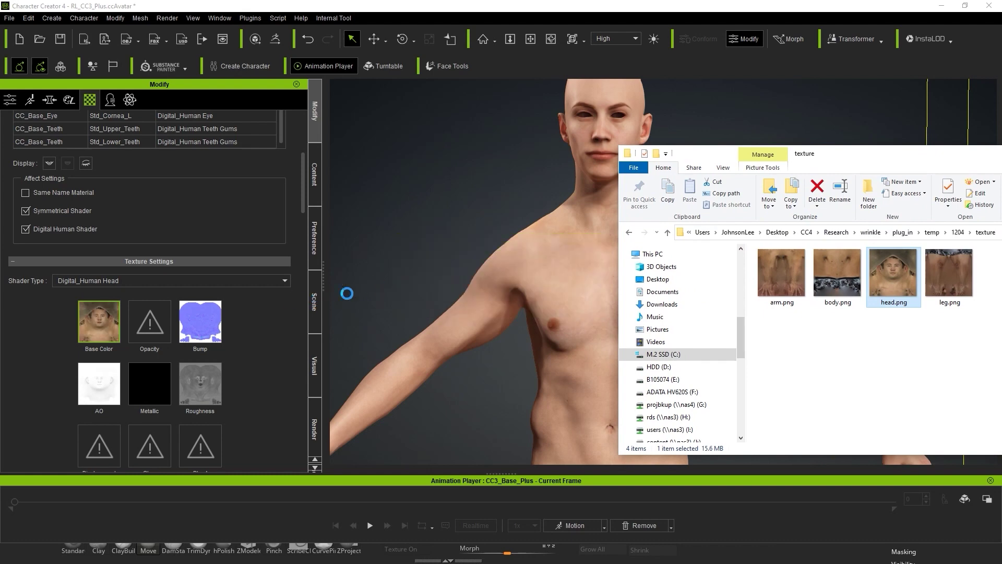
{"action": "left_click", "coordinate": [694, 58]}
{"action": "right_click_drag", "start_coordinate": [694, 254], "coordinate": [716, 211]}
{"action": "scroll", "coordinate": [716, 211], "scroll_direction": "up", "scroll_amount": 4}
{"action": "middle_click_drag", "start_coordinate": [716, 211], "coordinate": [713, 334]}
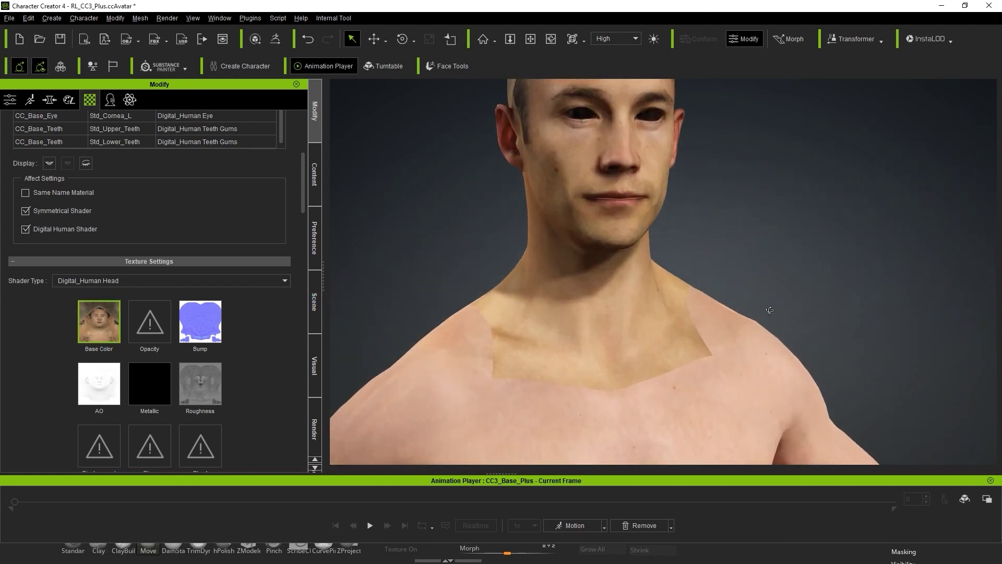
Select the Std_Skin_Body material and load body.png as its Base Color texture
{"action": "scroll", "coordinate": [209, 219], "scroll_direction": "up", "scroll_amount": 3}
{"action": "left_click", "coordinate": [198, 160]}
{"action": "scroll", "coordinate": [759, 429], "scroll_direction": "down", "scroll_amount": 6}
{"action": "middle_click_drag", "start_coordinate": [759, 430], "coordinate": [778, 393]}
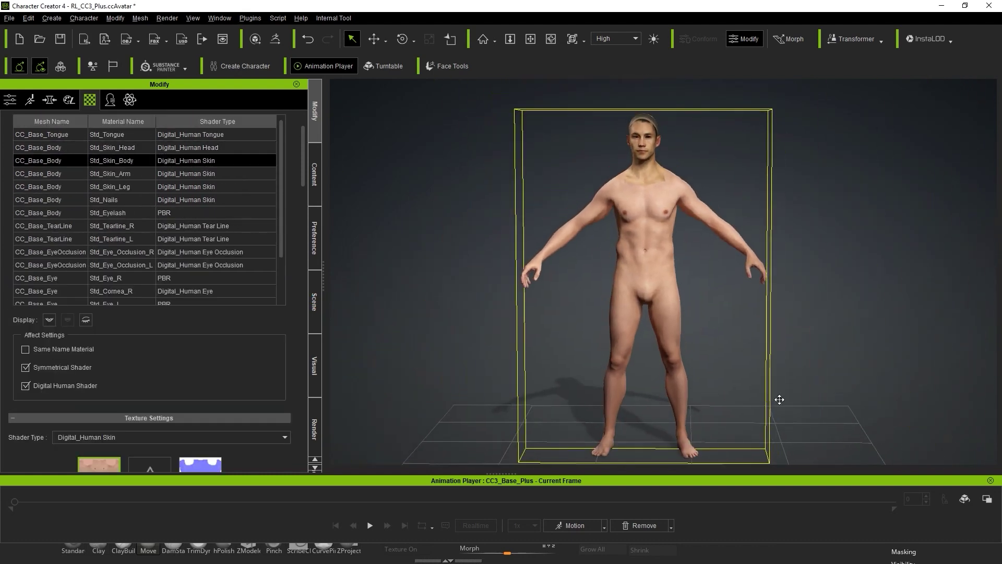
{"action": "key", "text": "alt+Tab"}
{"action": "left_click_drag", "start_coordinate": [824, 293], "coordinate": [92, 429]}
{"action": "left_click", "coordinate": [595, 49]}
{"action": "right_click_drag", "start_coordinate": [720, 313], "coordinate": [729, 340]}
{"action": "scroll", "coordinate": [729, 340], "scroll_direction": "up", "scroll_amount": 1}
Select the Std_Skin_Arm material and load arm.png as its Base Color texture
{"action": "left_click", "coordinate": [204, 128]}
{"action": "key", "text": "alt+Tab"}
{"action": "left_click", "coordinate": [777, 284]}
{"action": "left_click_drag", "start_coordinate": [777, 284], "coordinate": [99, 432]}
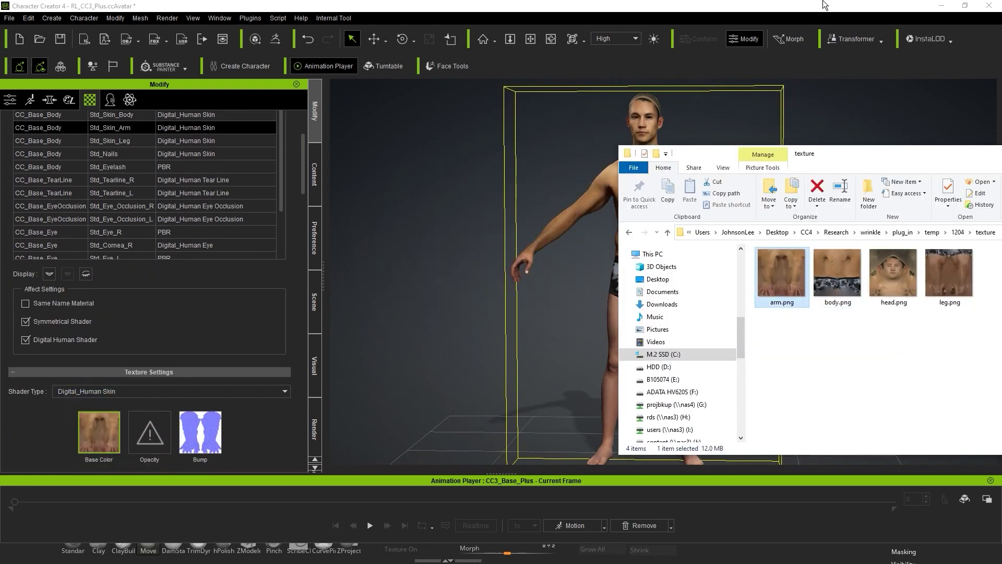
Select the Std_Skin_Leg material and load leg.png as its Base Color texture
{"action": "left_click", "coordinate": [186, 141]}
{"action": "key", "text": "alt+Tab"}
{"action": "left_click_drag", "start_coordinate": [950, 277], "coordinate": [98, 432]}
{"action": "left_click", "coordinate": [566, 286]}
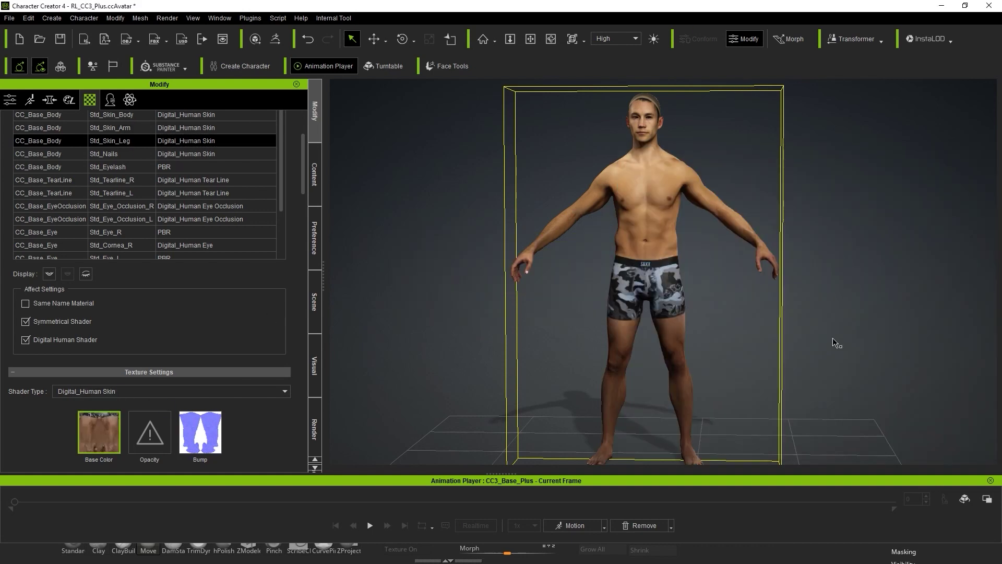
Inspect the baked skin textures up close and examine the finished walking character from front to back
{"action": "right_click_drag", "start_coordinate": [862, 386], "coordinate": [832, 373]}
{"action": "scroll", "coordinate": [720, 309], "scroll_direction": "up", "scroll_amount": 1}
{"action": "right_click_drag", "start_coordinate": [720, 308], "coordinate": [752, 254]}
{"action": "scroll", "coordinate": [751, 254], "scroll_direction": "up", "scroll_amount": 2}
{"action": "scroll", "coordinate": [752, 254], "scroll_direction": "up", "scroll_amount": 3}
{"action": "middle_click_drag", "start_coordinate": [752, 254], "coordinate": [935, 338]}
{"action": "right_click_drag", "start_coordinate": [934, 338], "coordinate": [805, 355]}
{"action": "scroll", "coordinate": [847, 430], "scroll_direction": "down", "scroll_amount": 3}
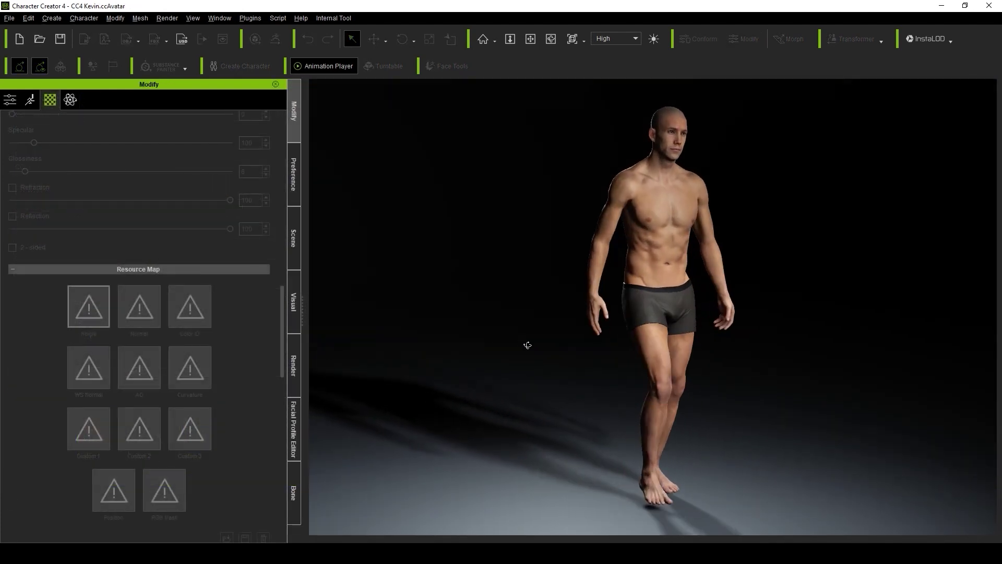
{"action": "right_click_drag", "start_coordinate": [528, 346], "coordinate": [1001, 347]}
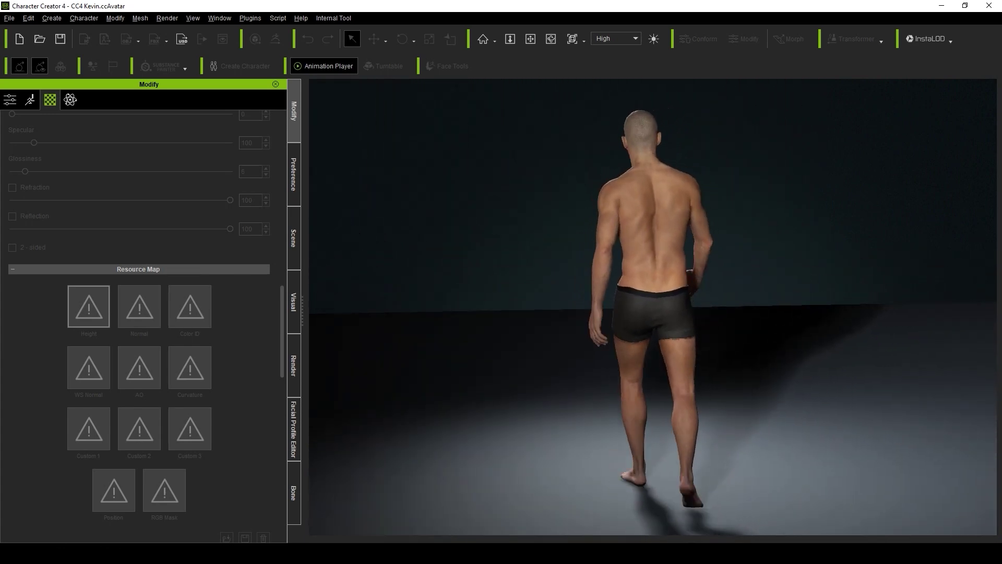